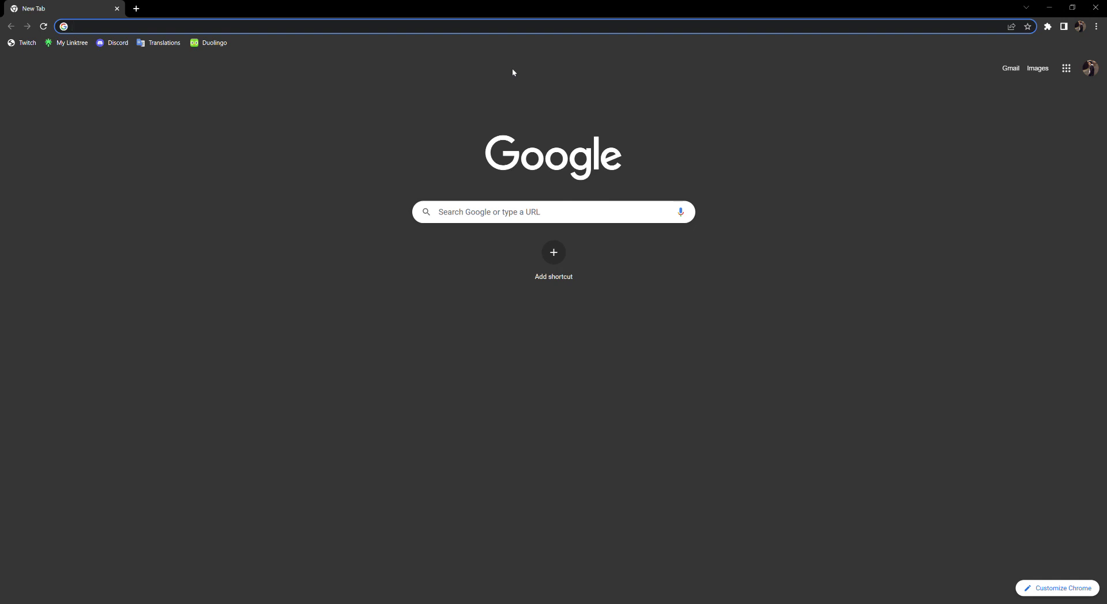
Step: Load objection.lol in Chrome and open the Objection Maker editor
type("objec")
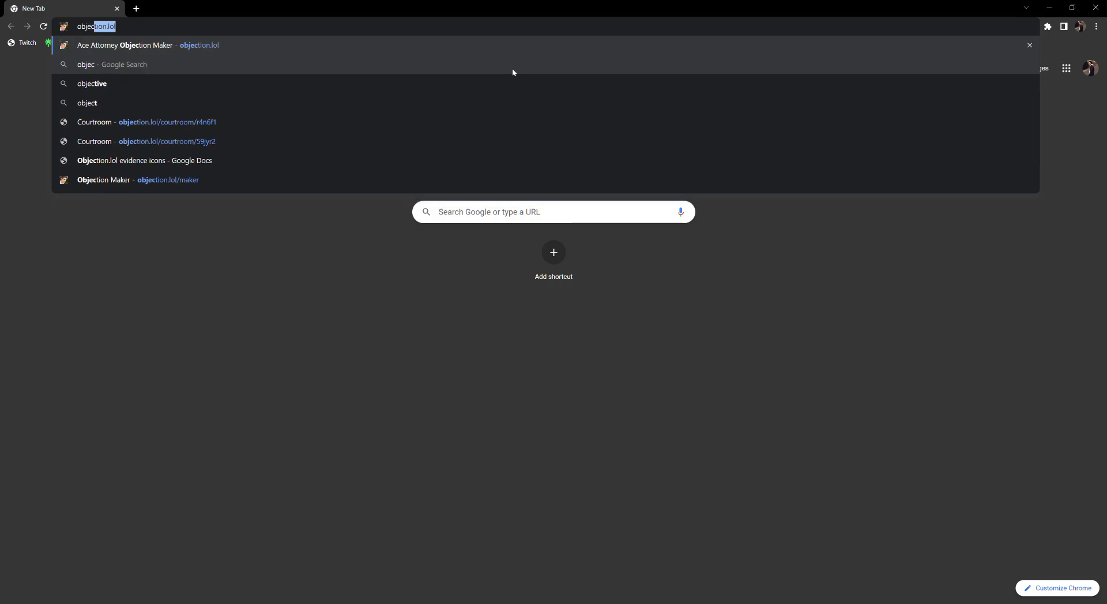
type("tion.lol")
key("Return")
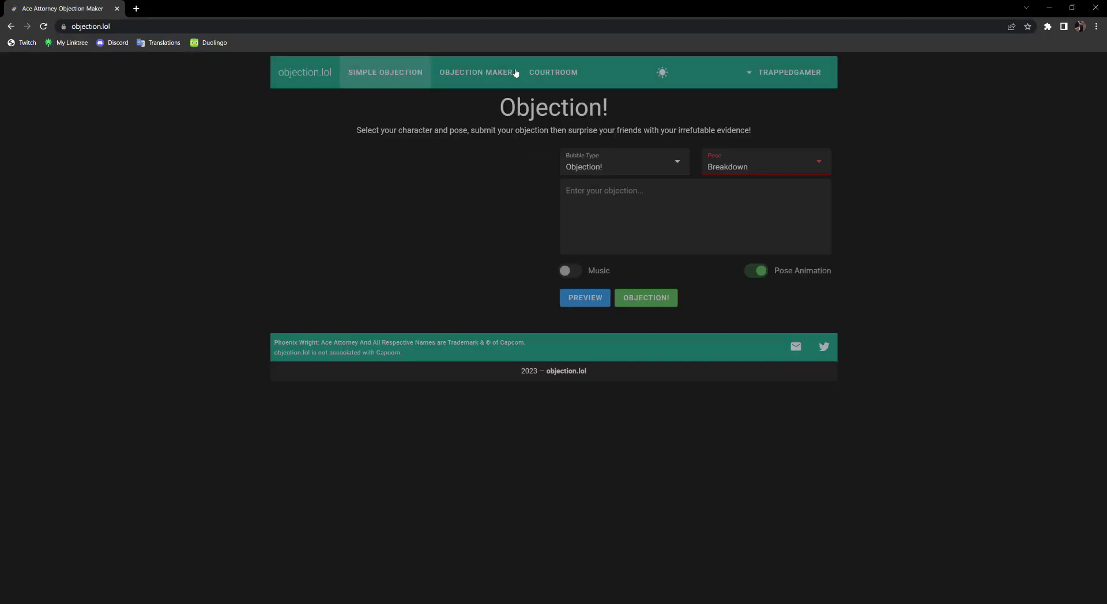
left_click(502, 82)
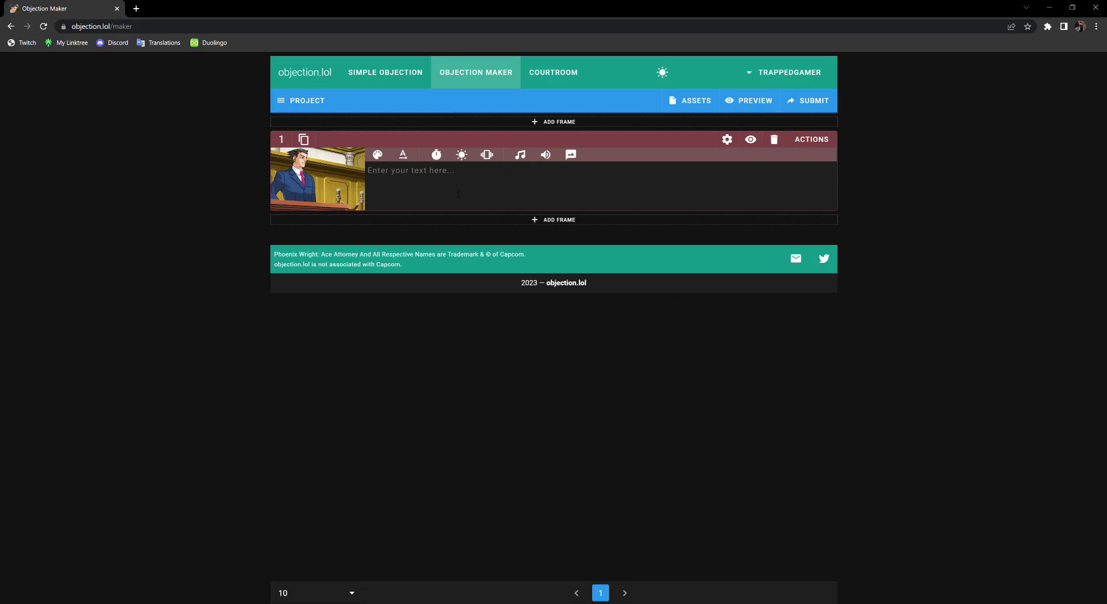
Step: Open frame 1's scene settings and try Phoenix Wright's Read and Point poses
left_click(345, 182)
left_click(263, 196)
left_click(275, 190)
left_click(461, 420)
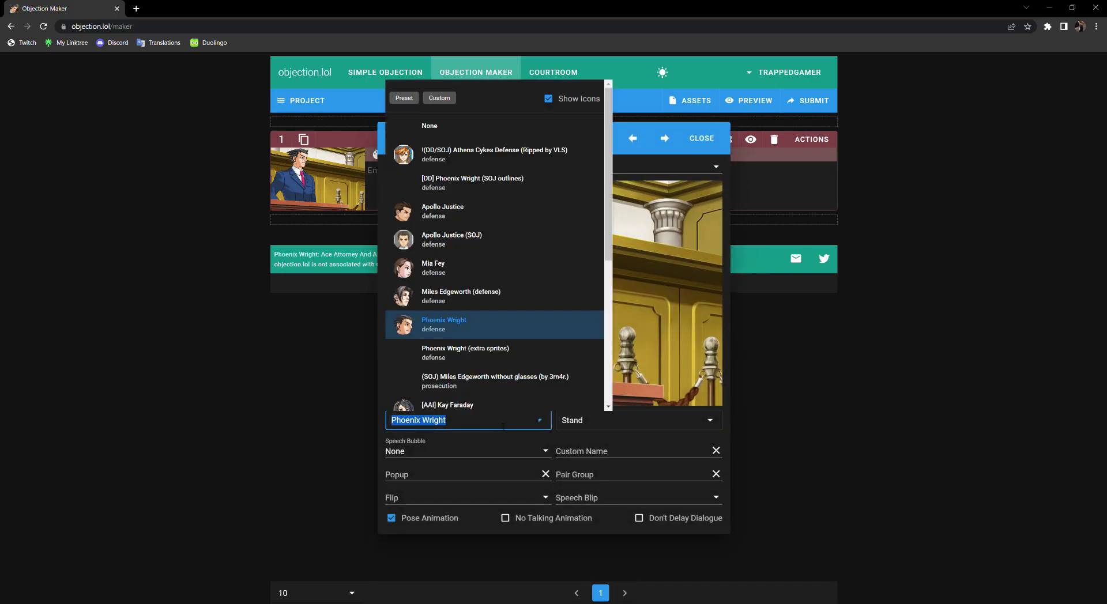
left_click(616, 429)
scroll(617, 519, "down", 5)
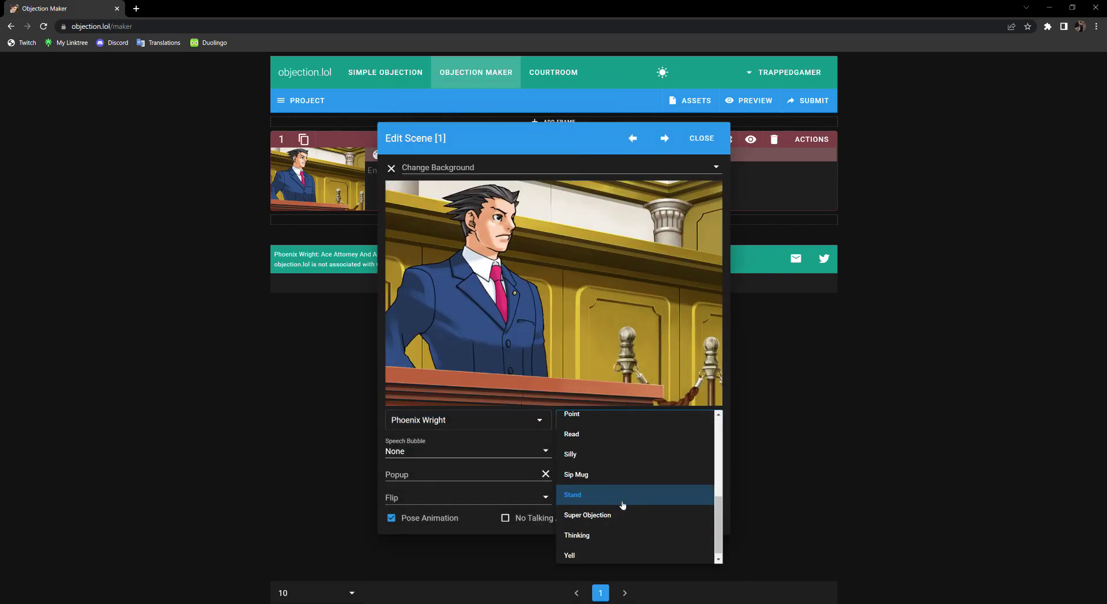
scroll(626, 510, "up", 5)
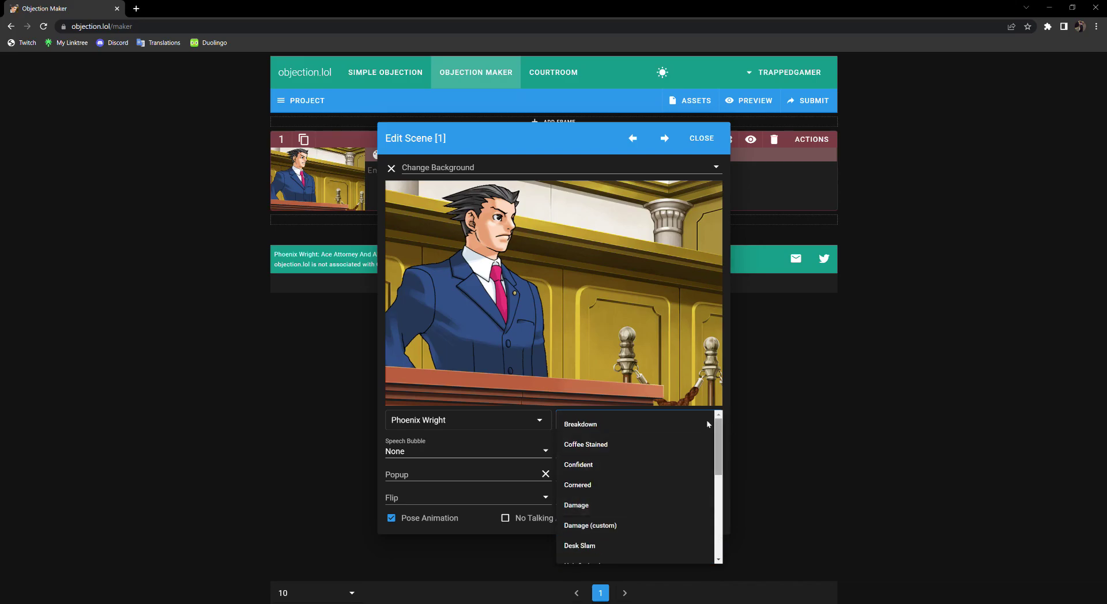
scroll(646, 436, "down", 5)
scroll(669, 462, "up", 2)
left_click(623, 526)
left_click(631, 510)
Step: Compare the Breakdown, Coffee Stained, Confident and Damage poses, settling on Cornered
left_click(635, 420)
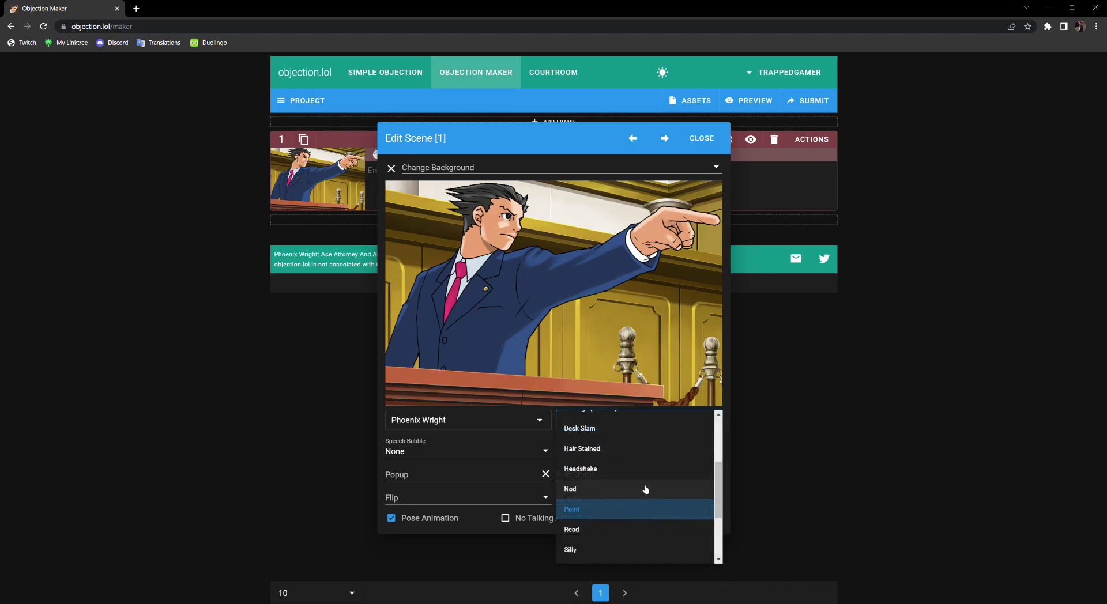
scroll(635, 507, "up", 3)
left_click(646, 424)
left_click(641, 420)
left_click(638, 443)
left_click(645, 418)
left_click(631, 464)
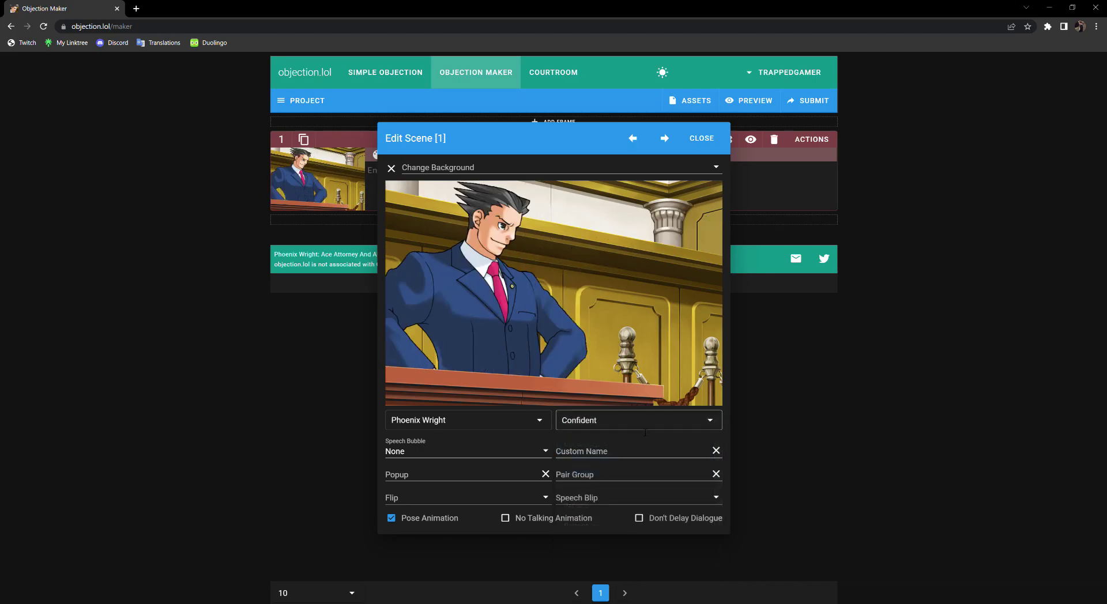
left_click(635, 421)
left_click(632, 483)
left_click(634, 421)
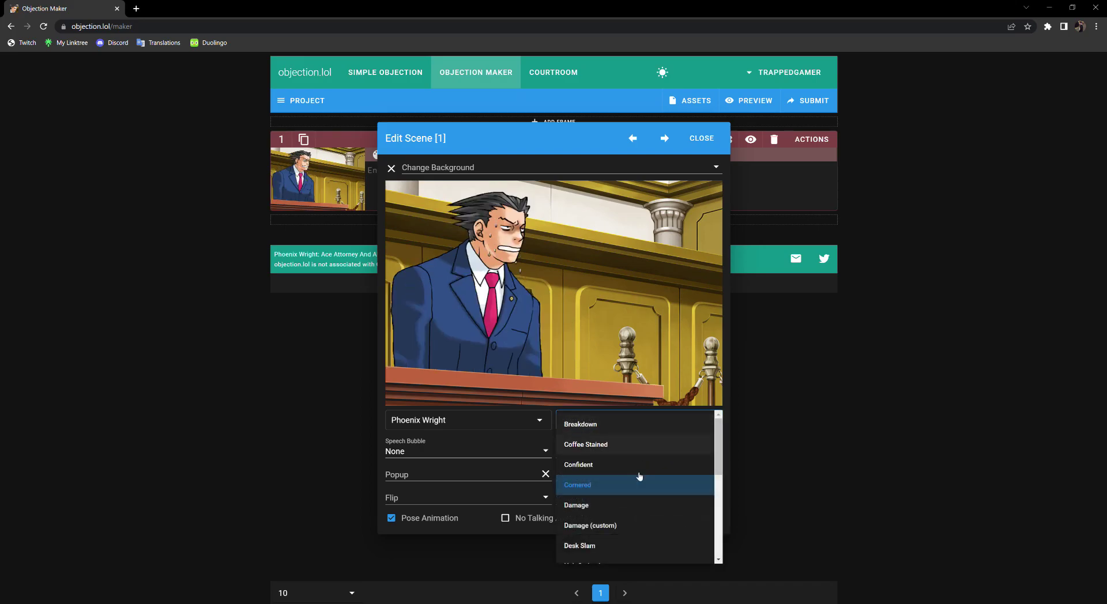
left_click(630, 507)
left_click(635, 420)
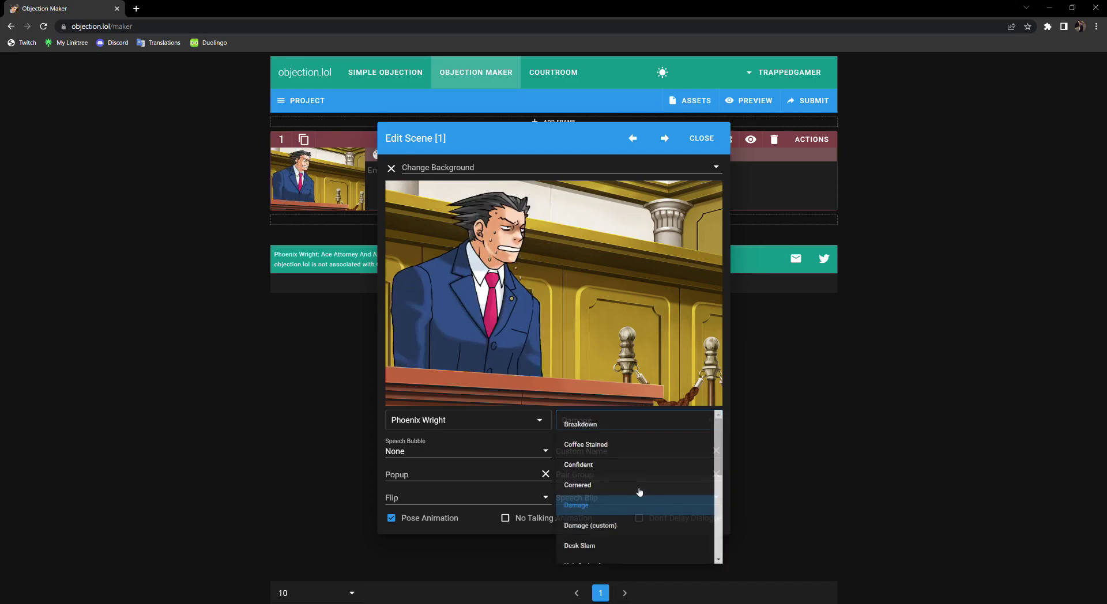
left_click(634, 487)
left_click(756, 413)
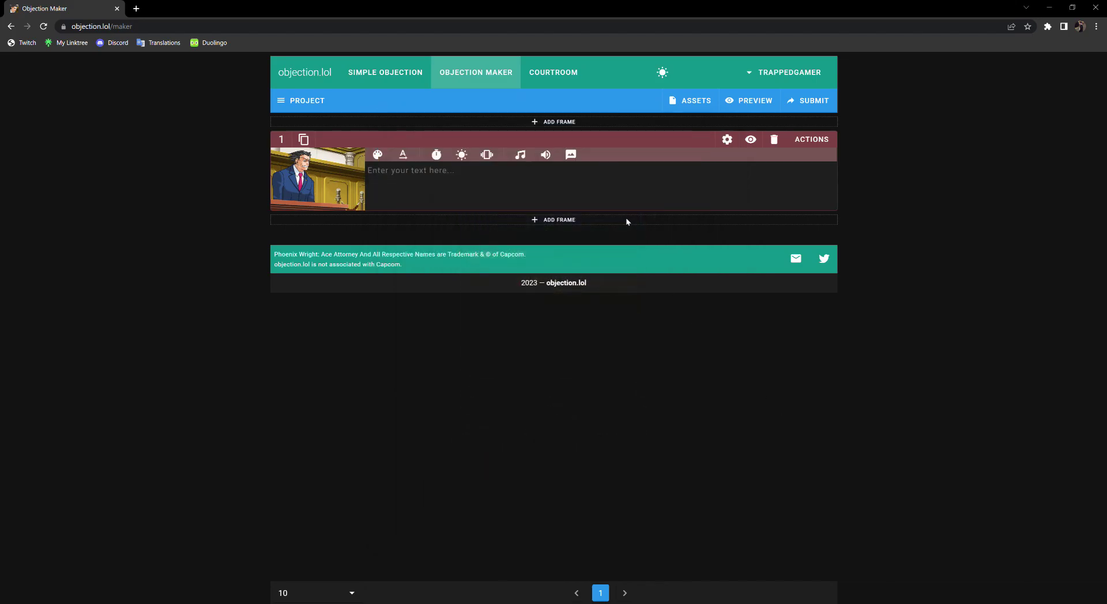
Step: Write frame 1's line 'Oh no! I've been bested by the goddamn autopsy report!' and preview it
type("Oh no! I've been bested by the godda")
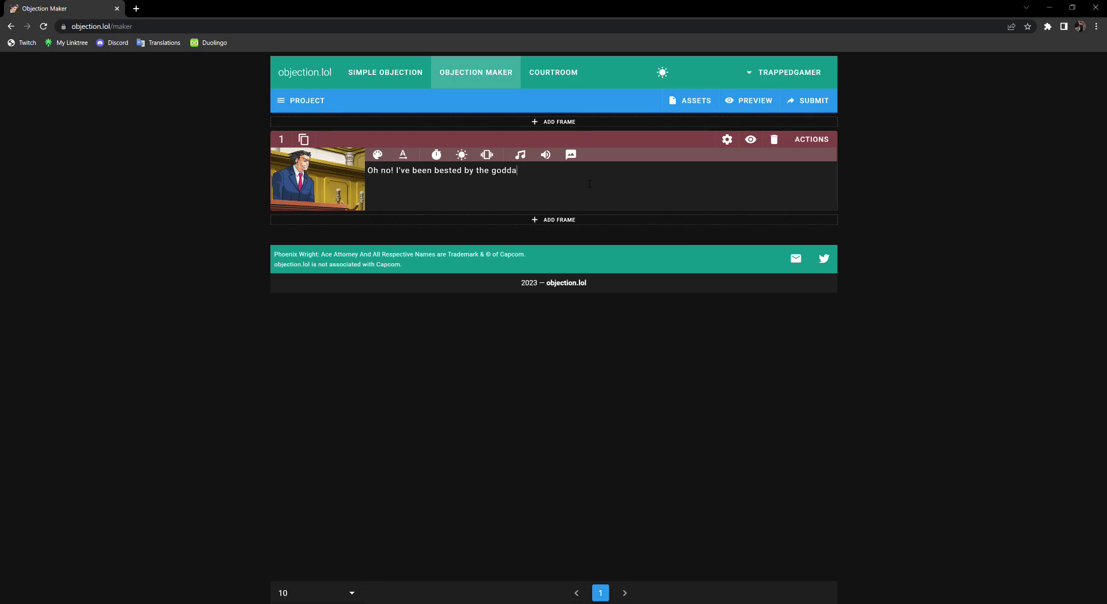
type("mn autopsy repoty")
type("![#p500]")
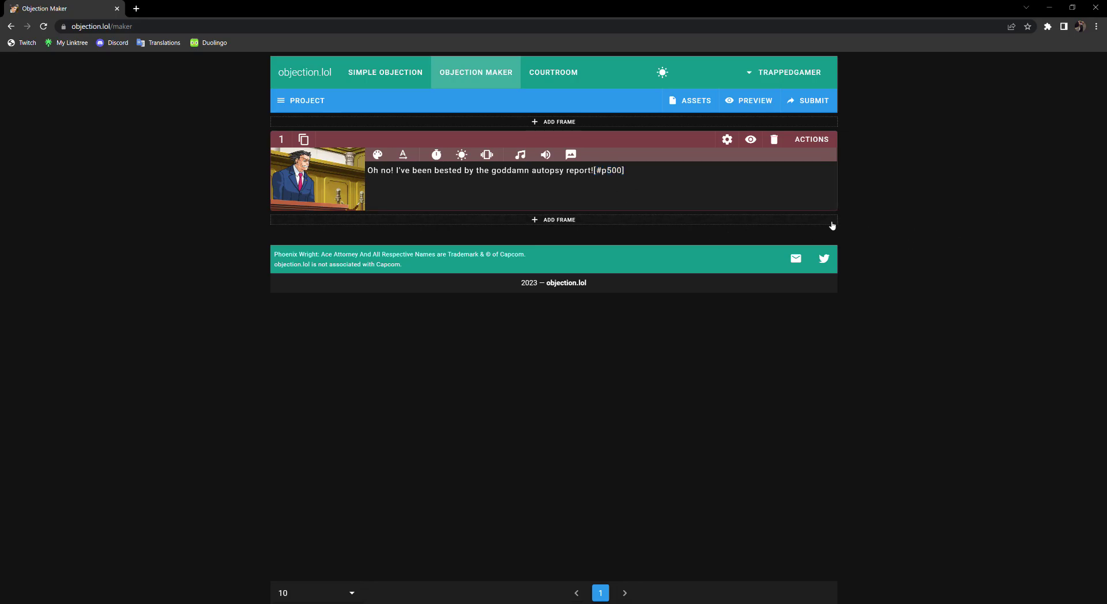
left_click(727, 139)
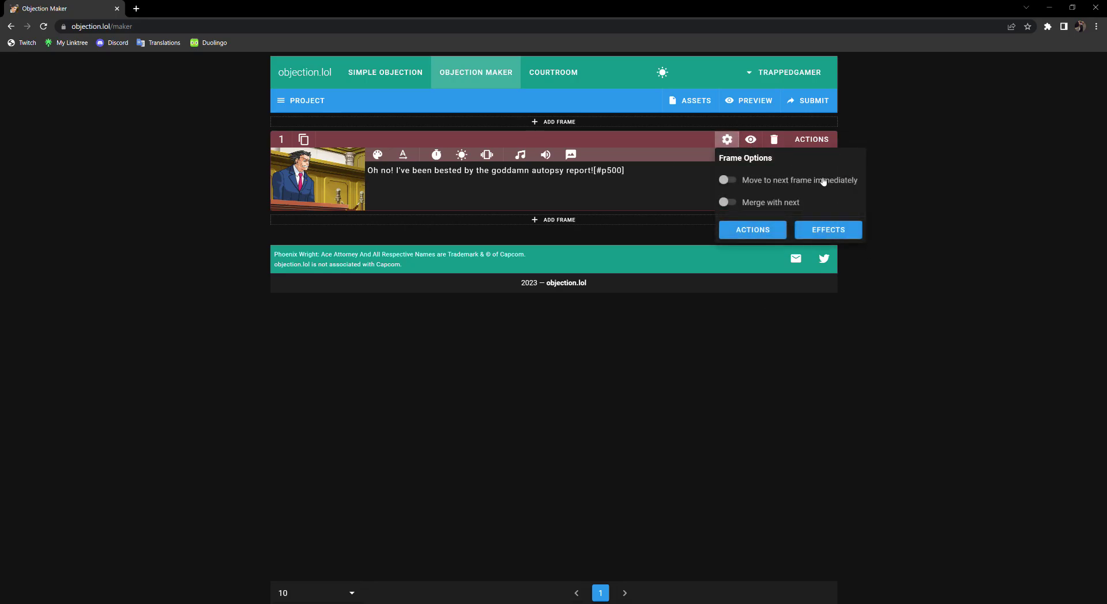
left_click(929, 165)
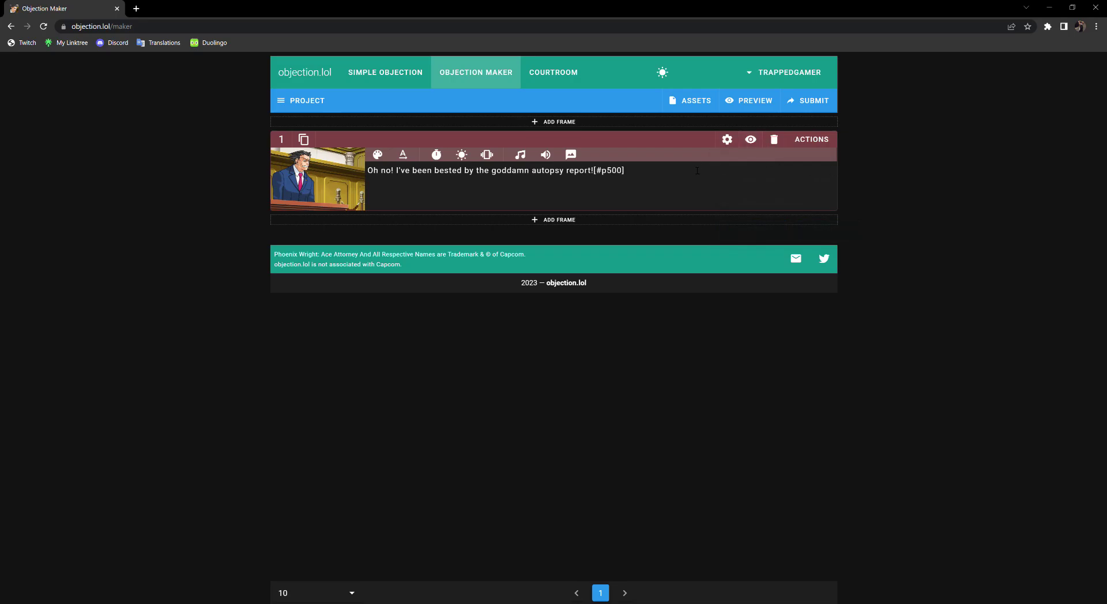
left_click_drag(694, 177, 600, 184)
type("[")
left_click(751, 141)
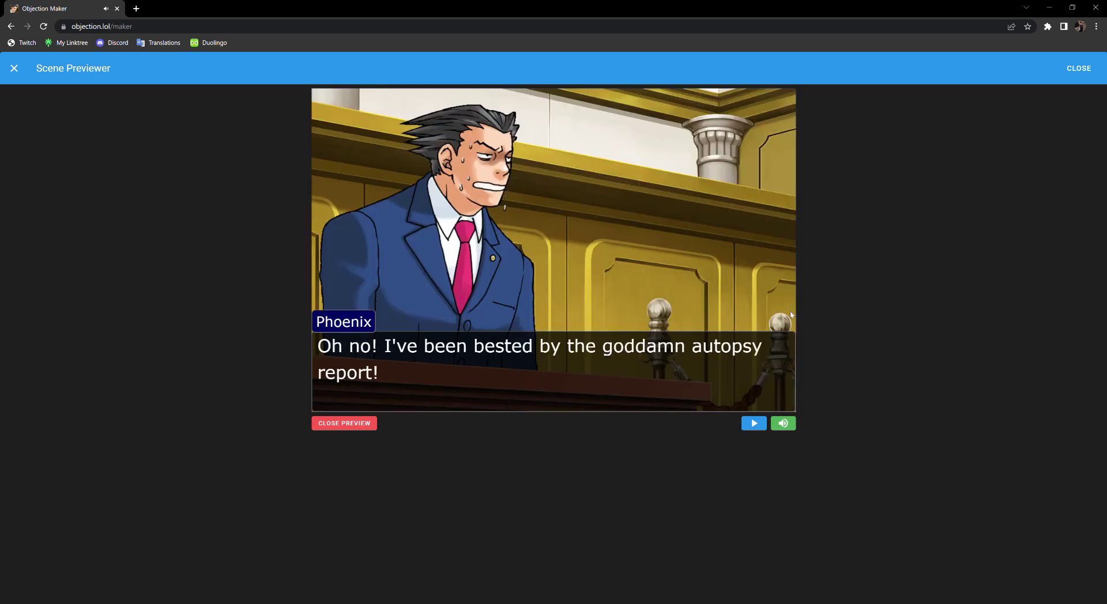
Step: Add frame 2 with prosecution-side Miles Edgeworth in the Confident Shrug pose
left_click(1079, 68)
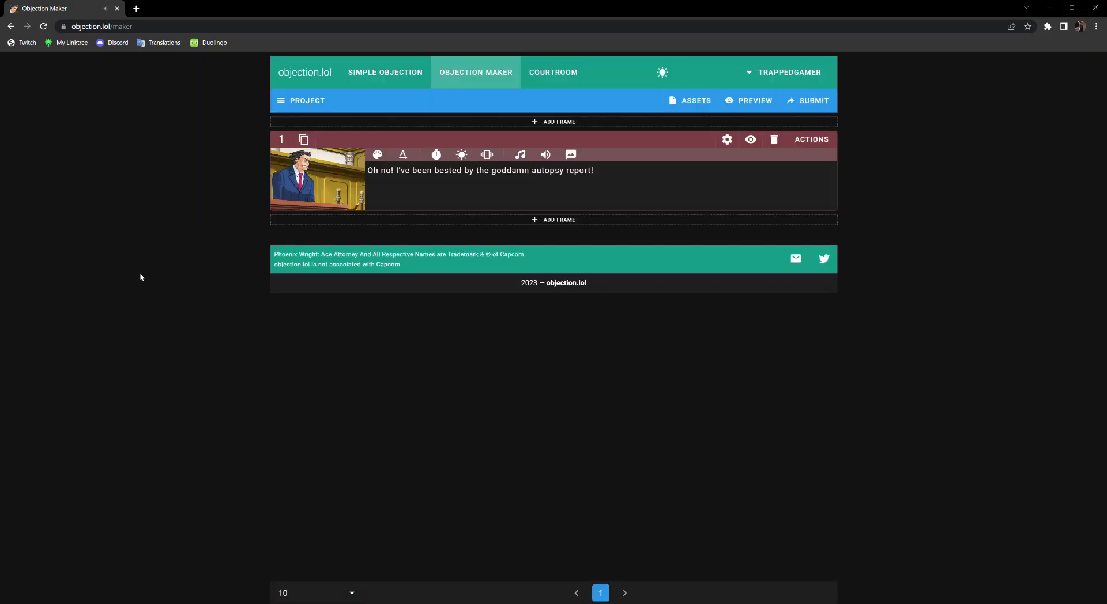
left_click(347, 220)
left_click(295, 256)
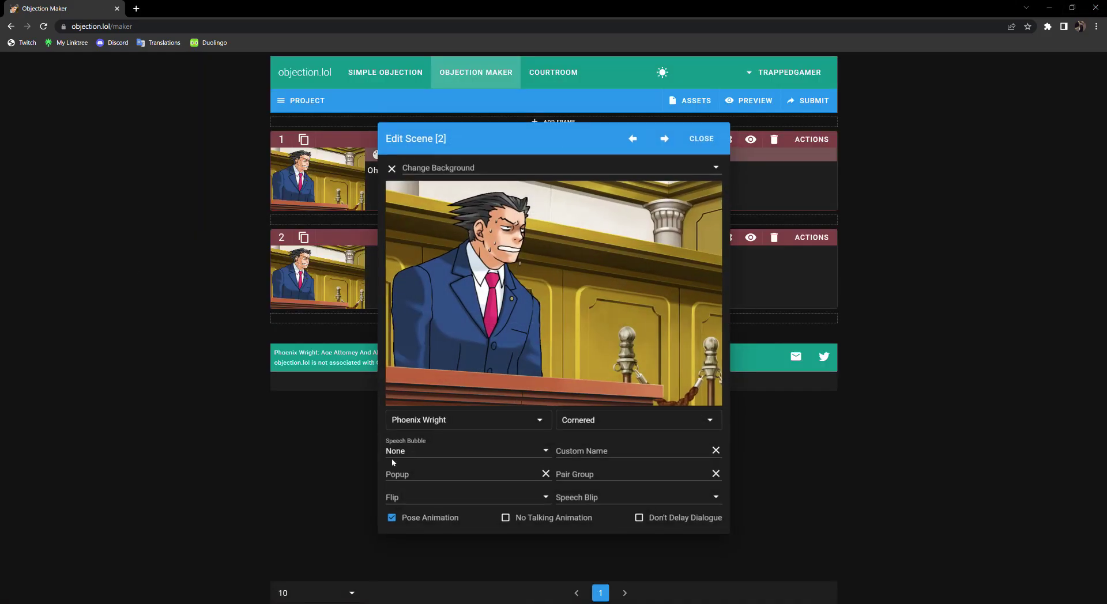
left_click(528, 419)
type("Edge")
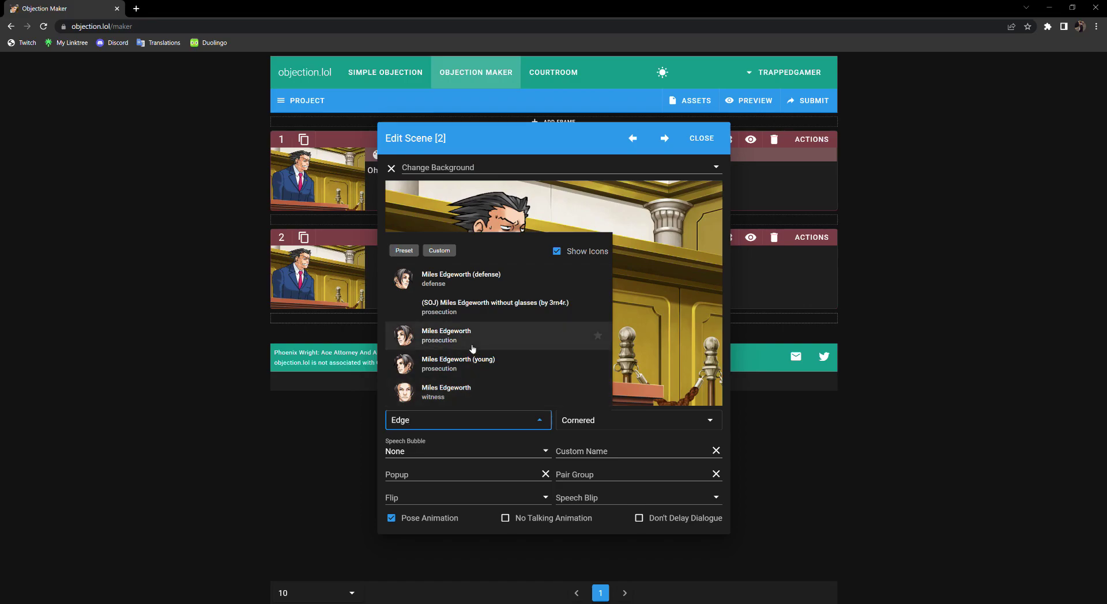
left_click(473, 349)
left_click(856, 446)
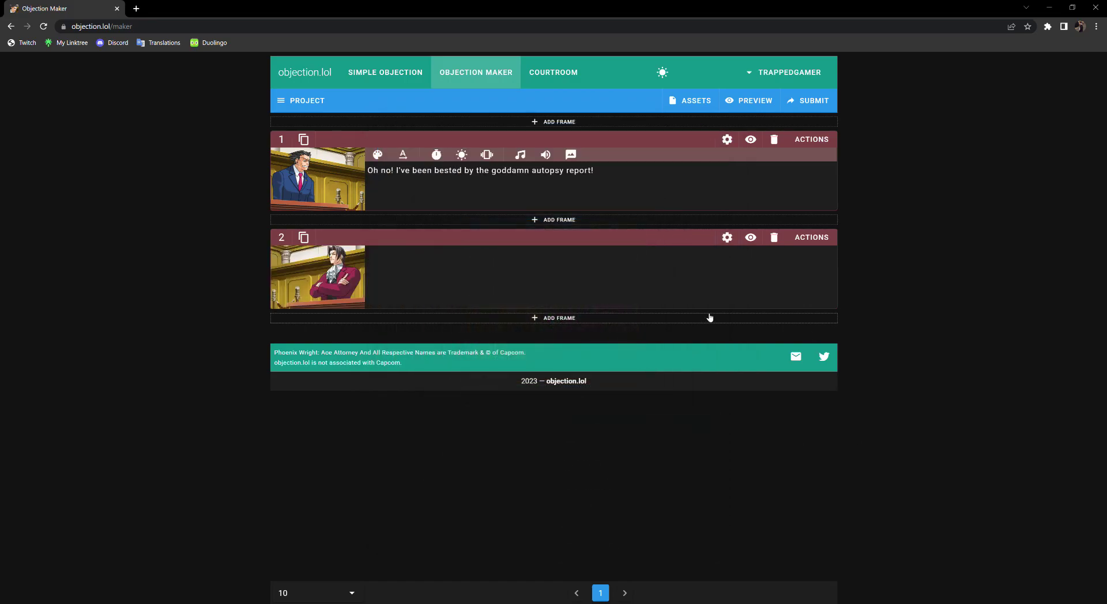
left_click(295, 258)
left_click(635, 421)
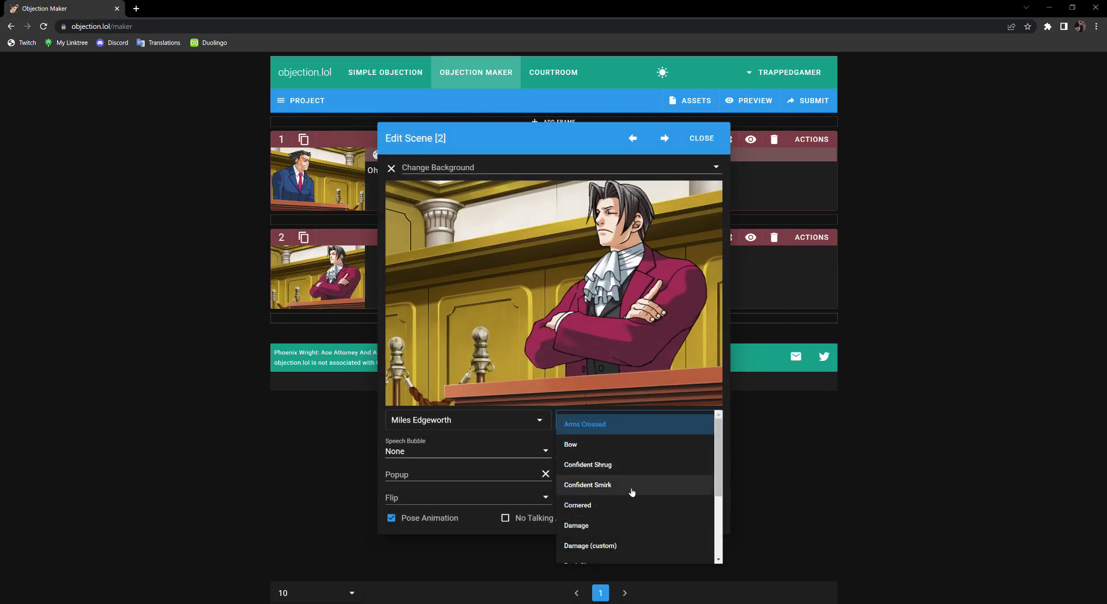
left_click(635, 465)
left_click(831, 419)
Step: Give frame 2 the dialogue 'Haha, you fool Phoenix![#p500]'
left_click(693, 305)
type("Haha, you fool Phoenix")
key("alt")
left_click(689, 275)
type("![#p500]")
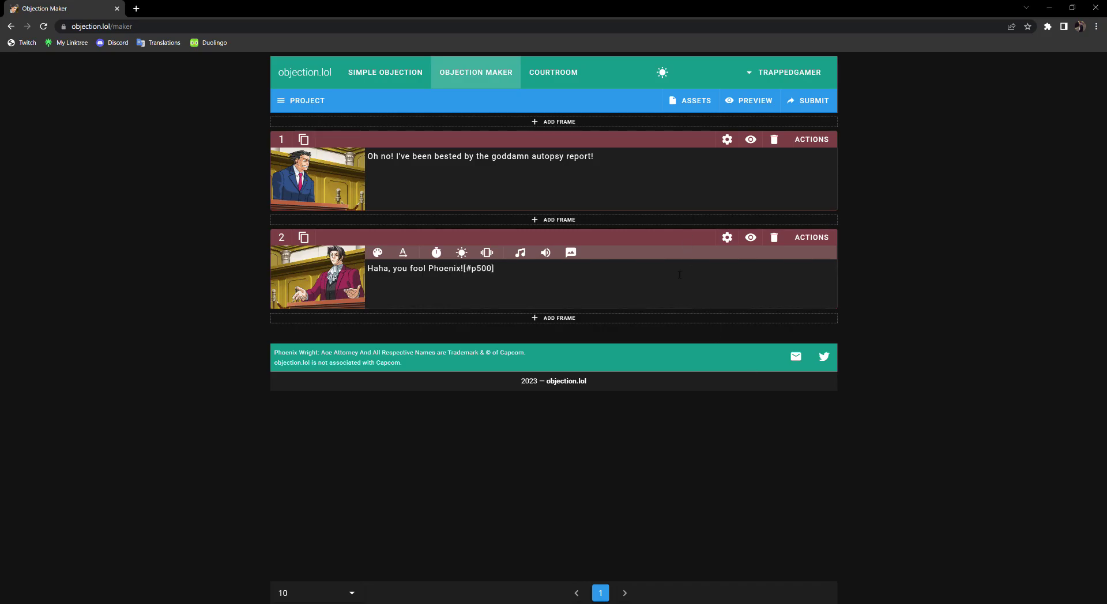
Step: Insert the Pursuit2001 music tag [#bgm4] at the start of frame 2's dialogue
left_click(520, 253)
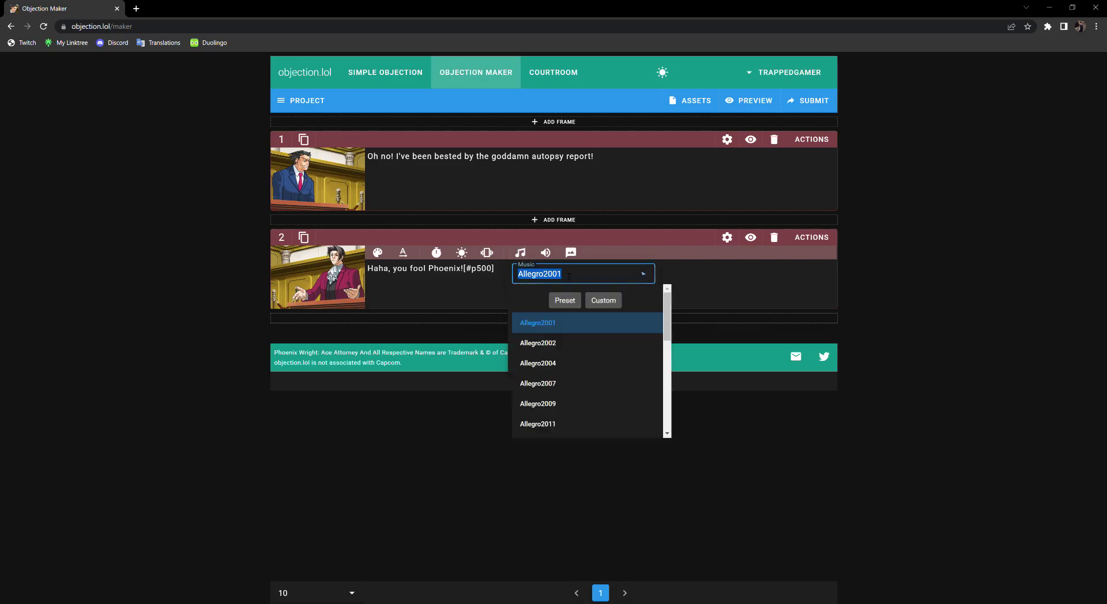
type("pursuit")
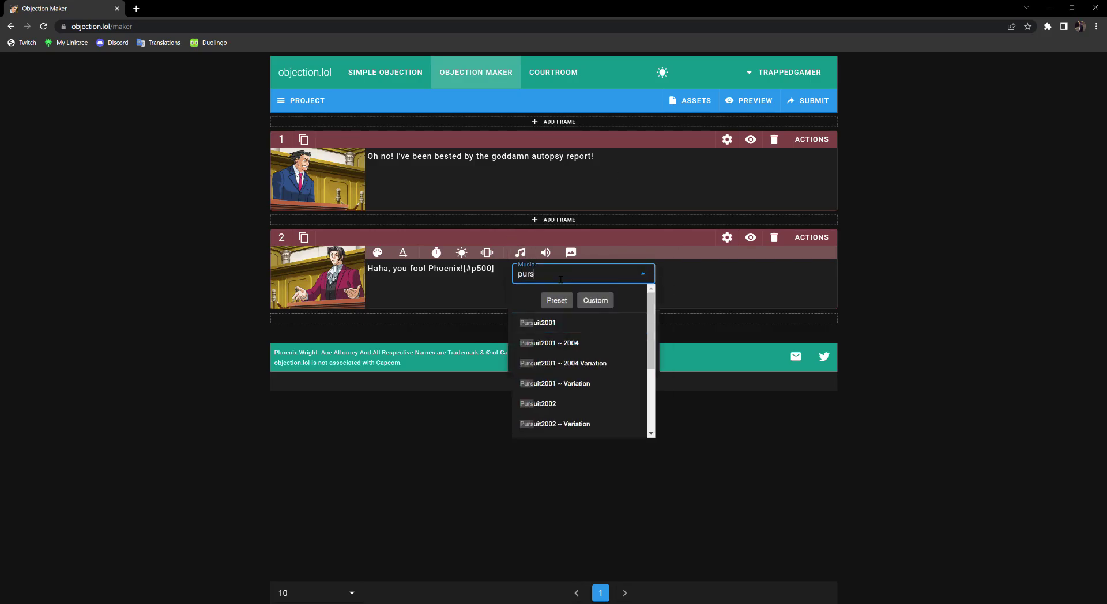
left_click(629, 323)
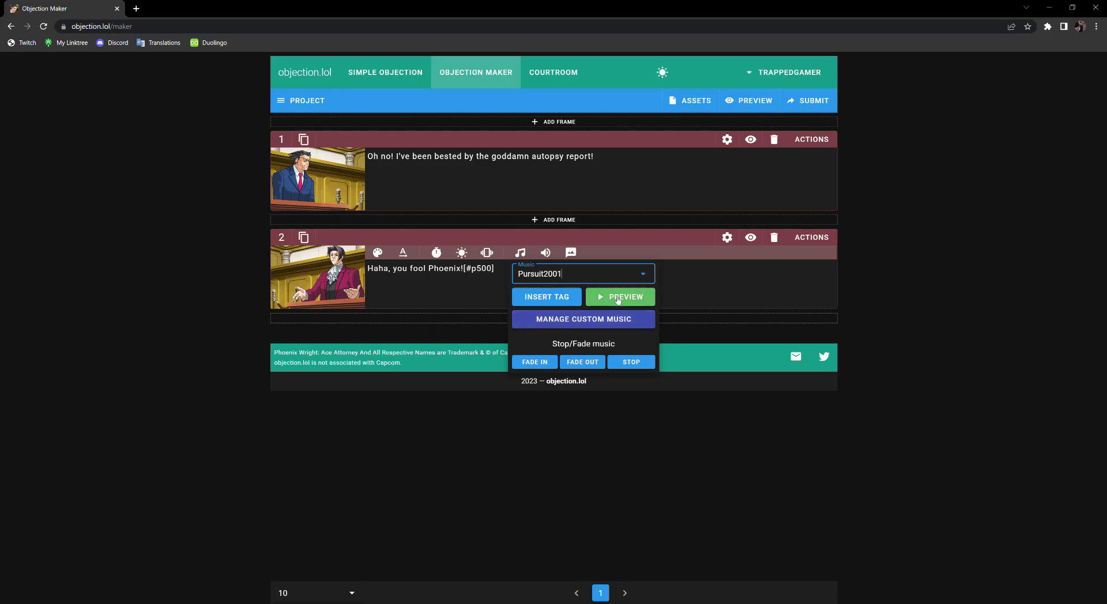
left_click(621, 297)
left_click(604, 298)
left_click(547, 297)
left_click(992, 320)
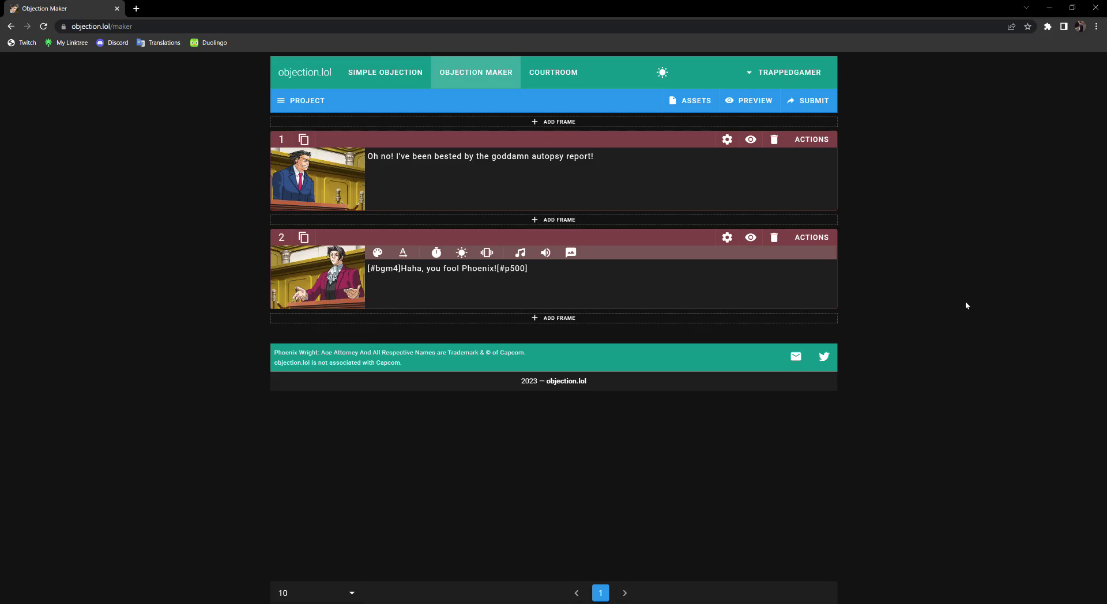
Step: Add a [#p500] pause tag to the end of frame 1's dialogue
left_click(661, 191)
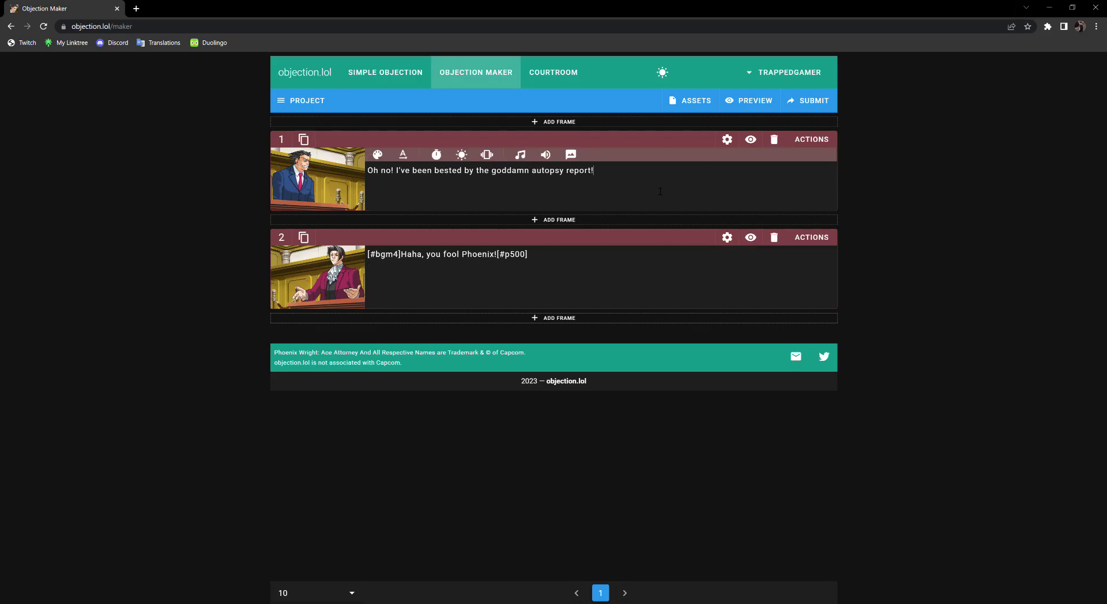
type("[#p500]")
left_click_drag(655, 181, 608, 196)
left_click(608, 199)
left_click(727, 139)
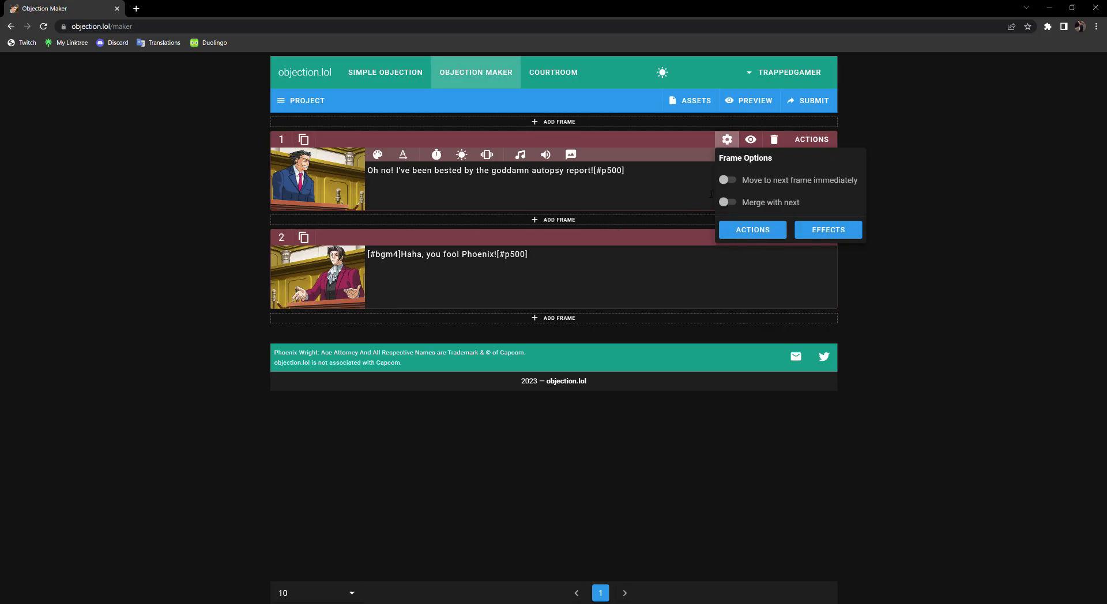
left_click(728, 139)
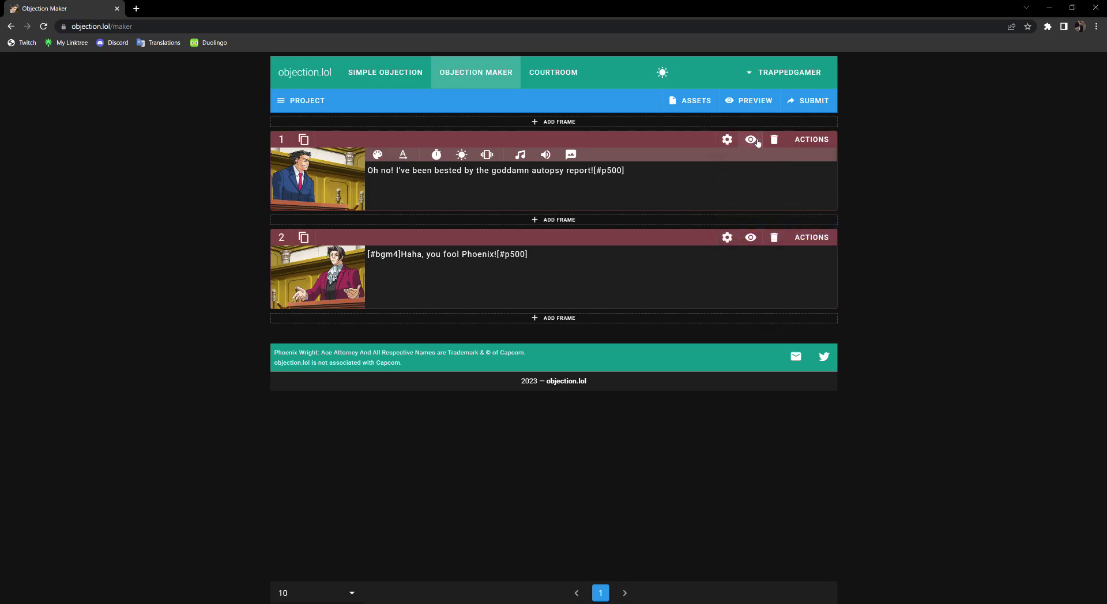
Step: Preview the scene from frame 1, skipping ahead to Edgeworth's line
left_click(751, 140)
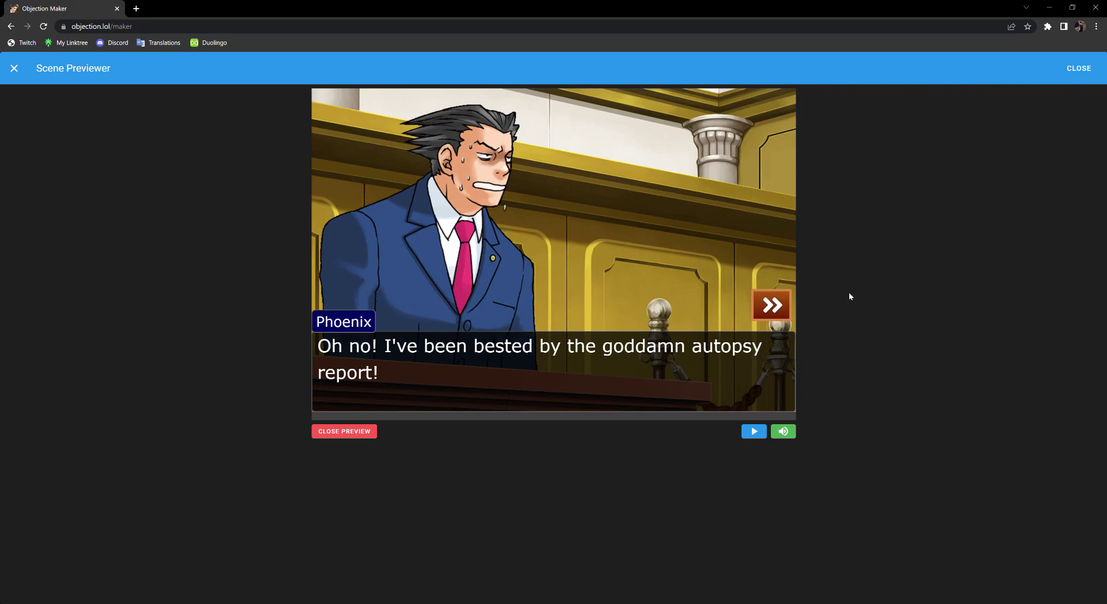
left_click(767, 307)
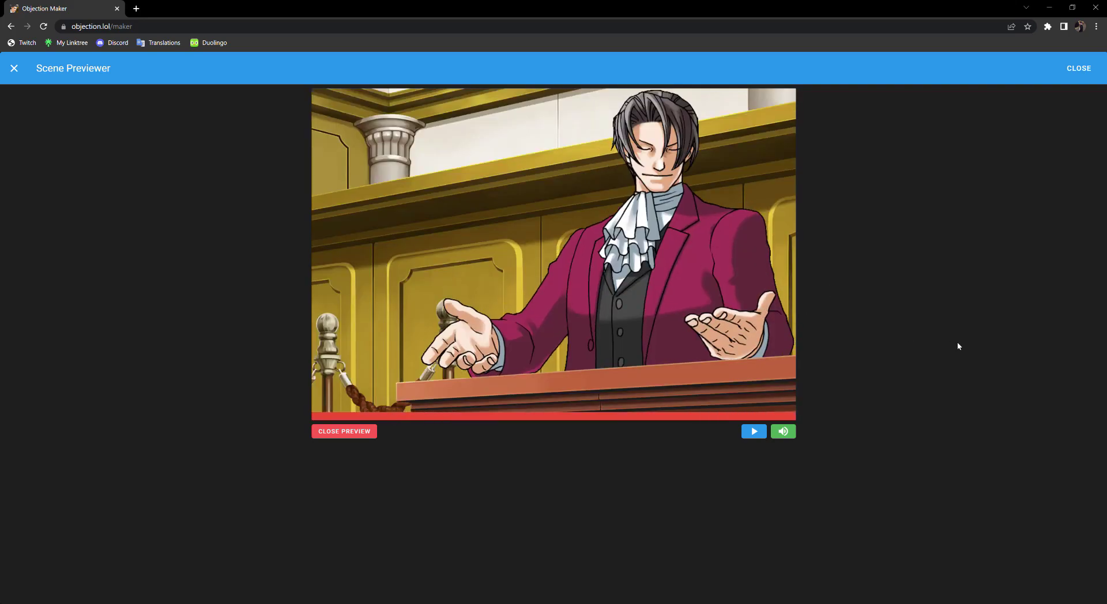
left_click(1080, 68)
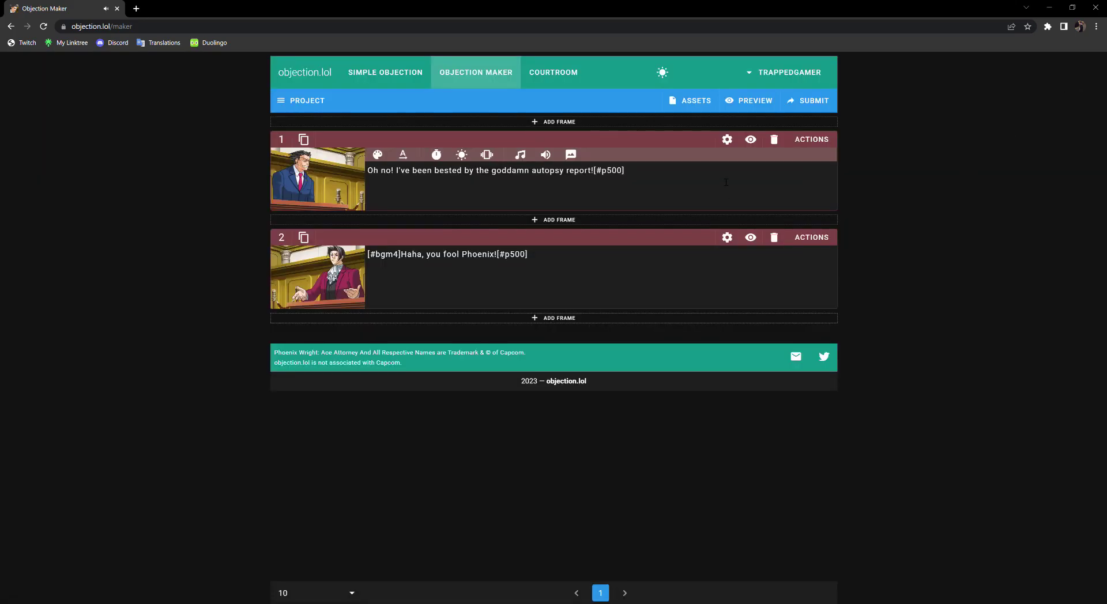
Step: Start and cancel the scene submission, then bring up frame 1's Frame Options
left_click(800, 95)
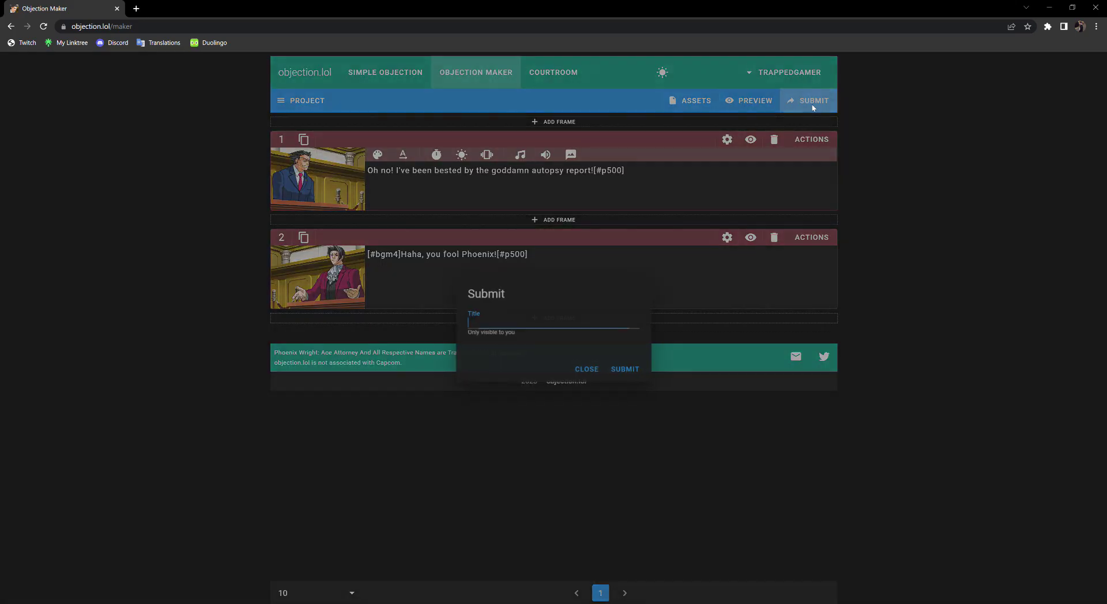
left_click(586, 370)
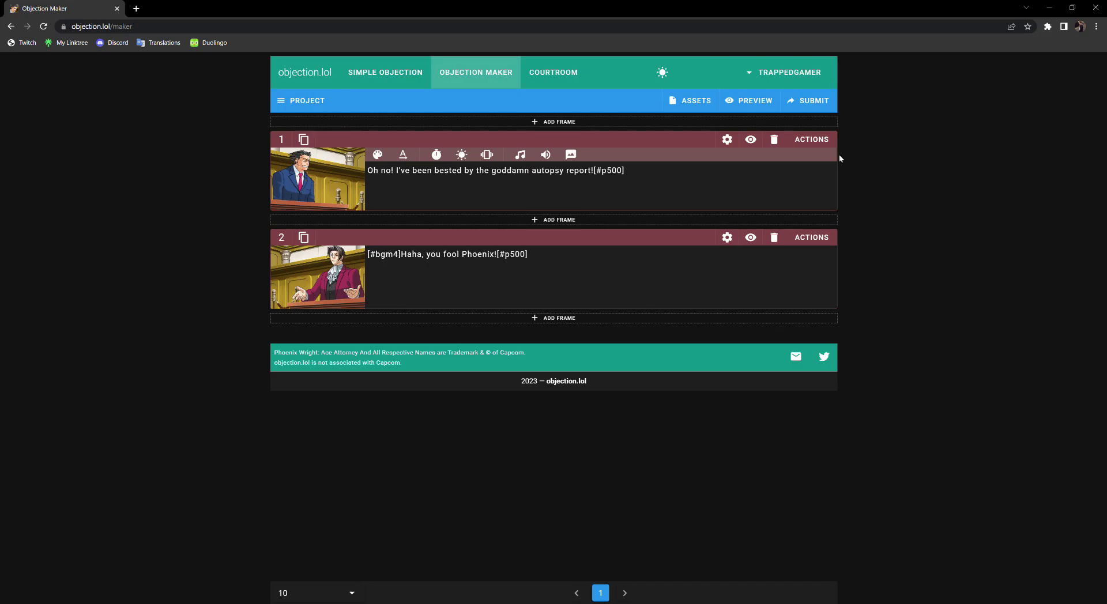
left_click(727, 140)
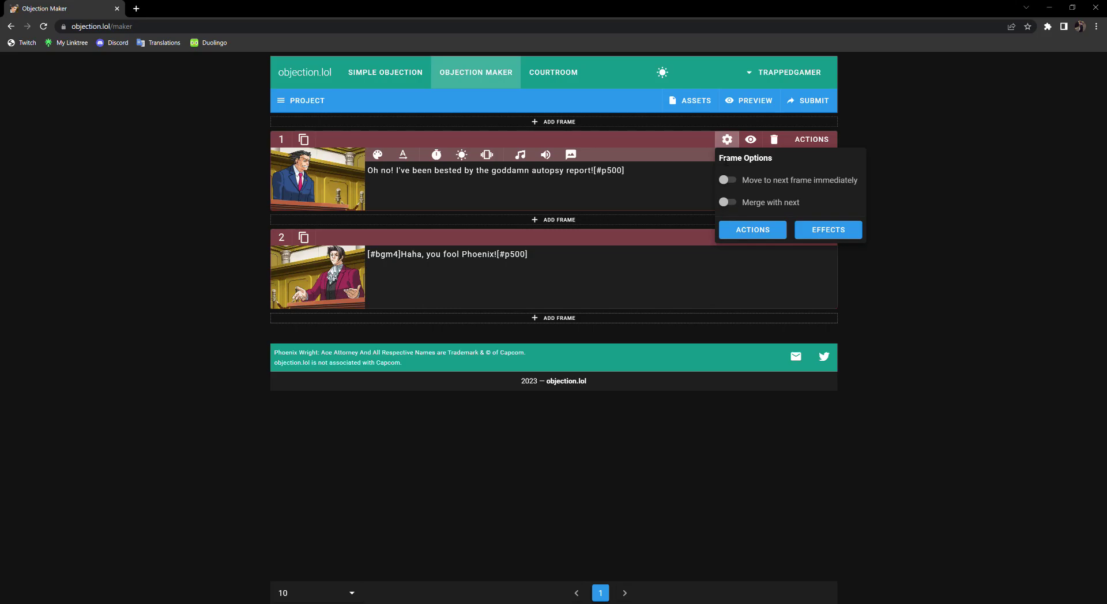
Step: Set frames 1 and 2 to move to the next frame immediately
left_click(732, 185)
left_click(727, 237)
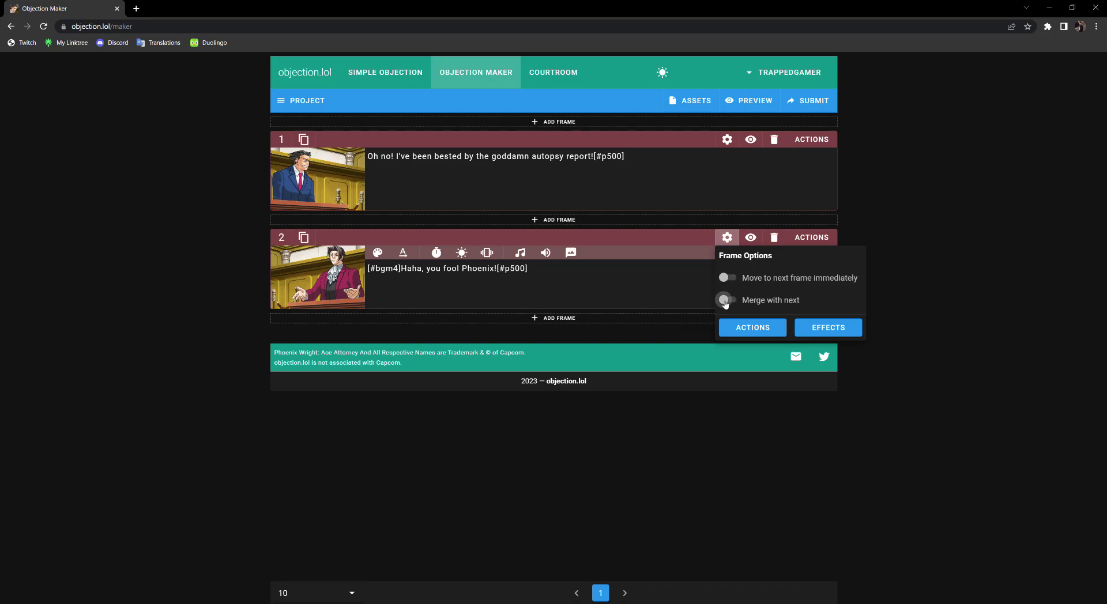
left_click(729, 277)
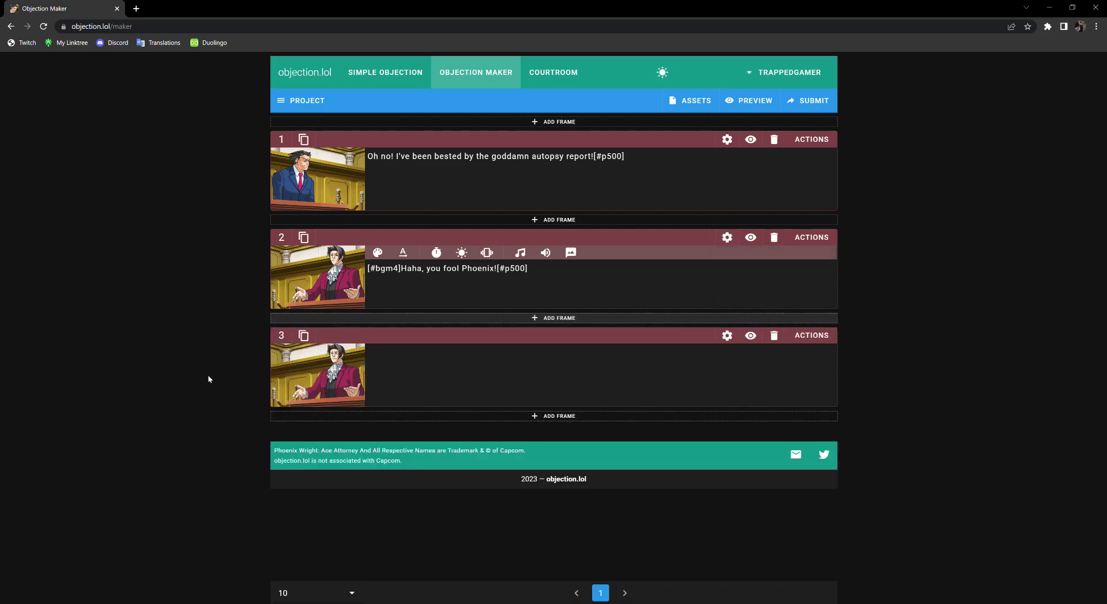
Step: Give frame 3 Edgeworth's Desk Slam pose and the line 'I'm the best prosecutor out there![#p500]'
left_click(336, 379)
left_click(615, 421)
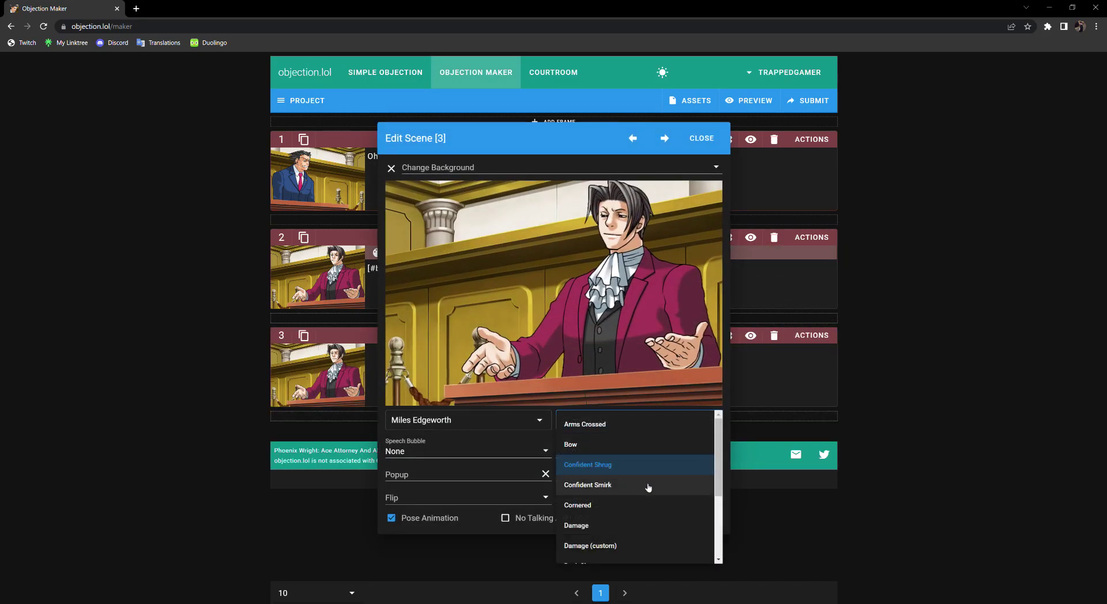
scroll(649, 489, "down", 2)
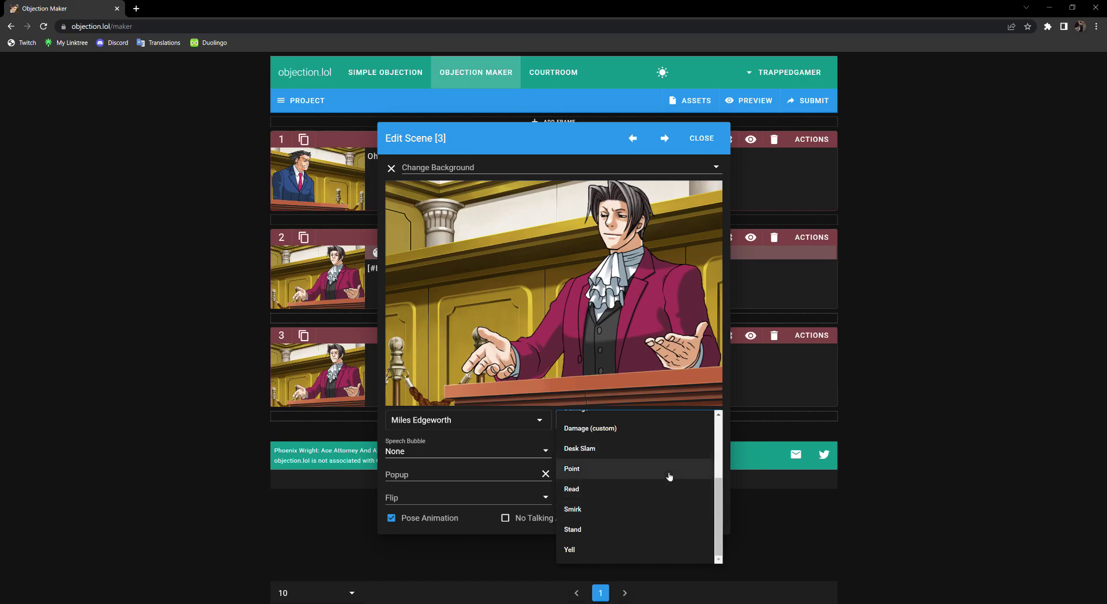
left_click(665, 449)
left_click(890, 440)
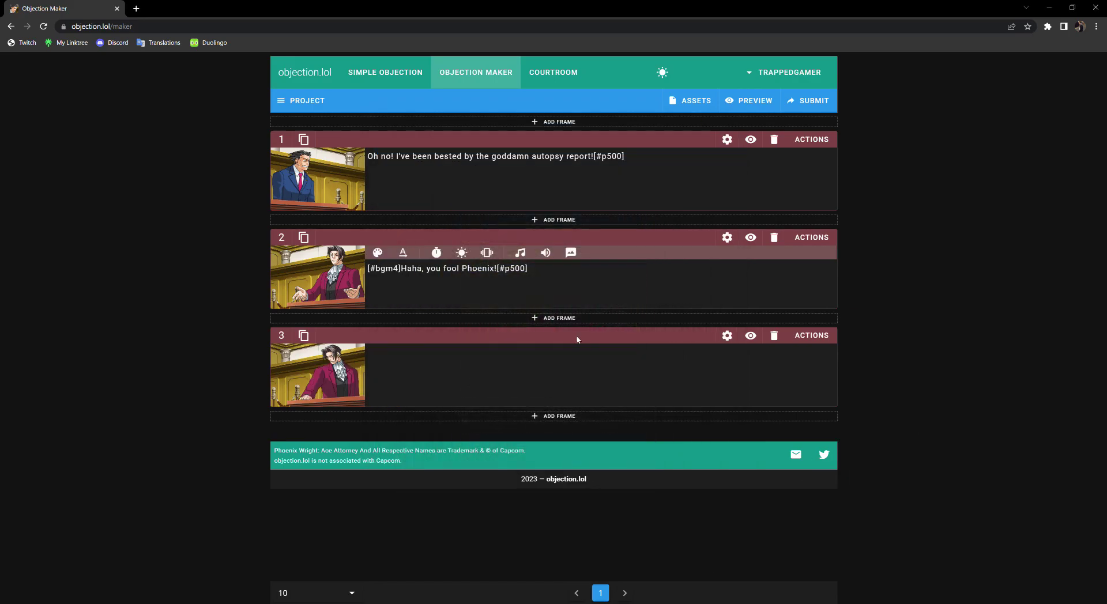
left_click(596, 357)
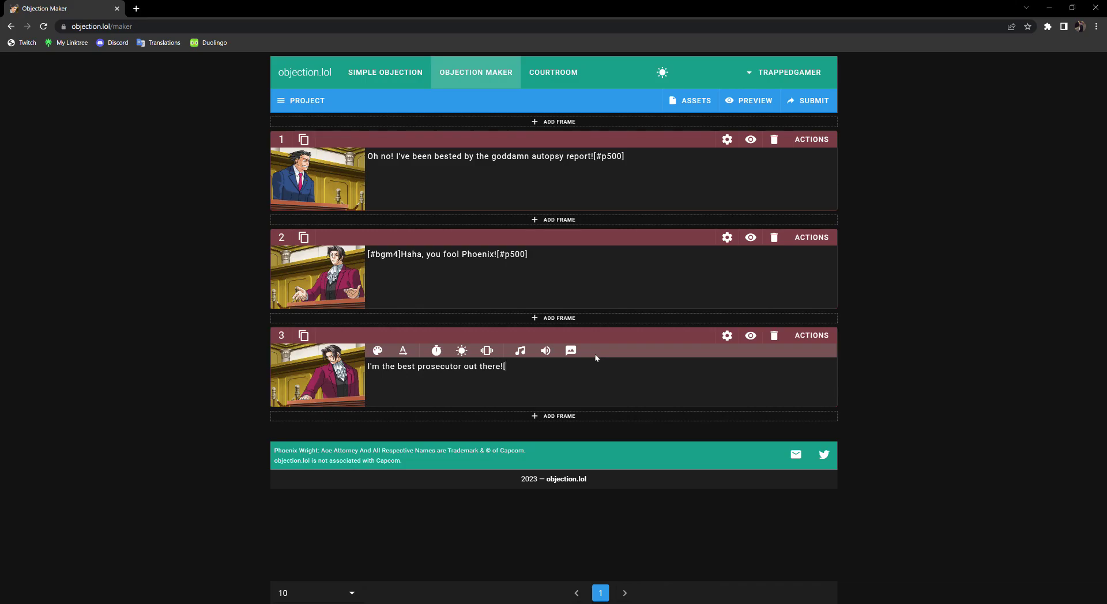
type("#p500")
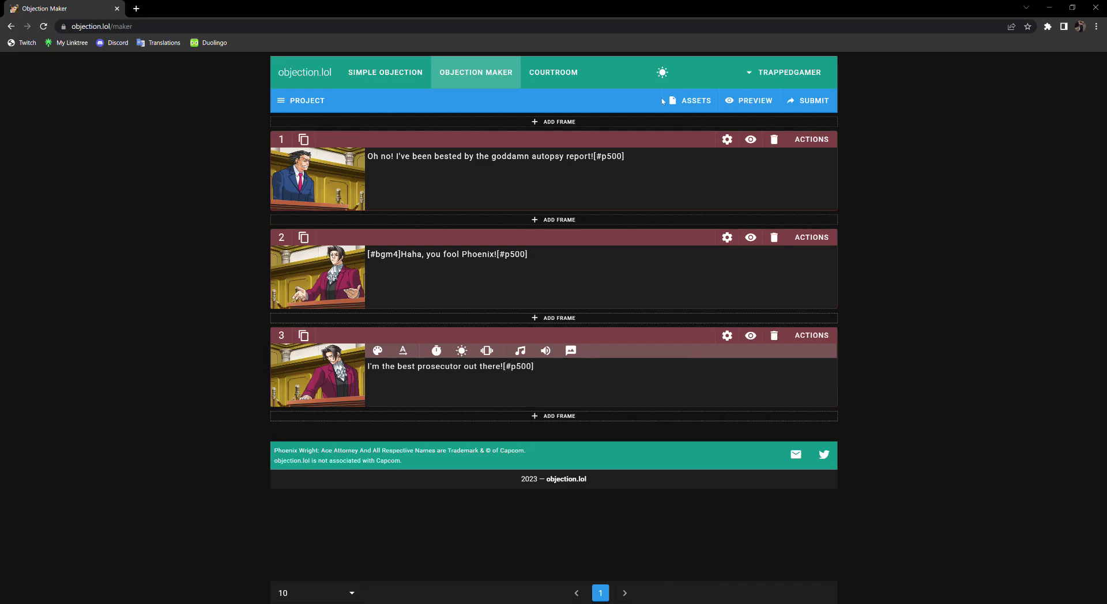
Step: Merge frame 2 with the next frame and preview the merged lines from frame 2
left_click(727, 237)
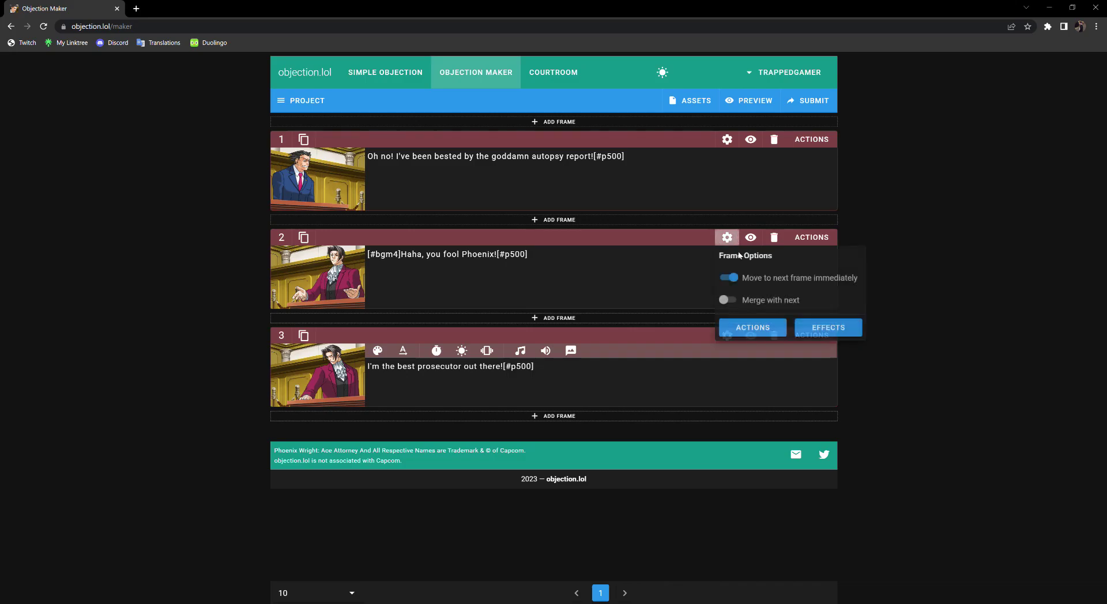
left_click(731, 300)
left_click(885, 301)
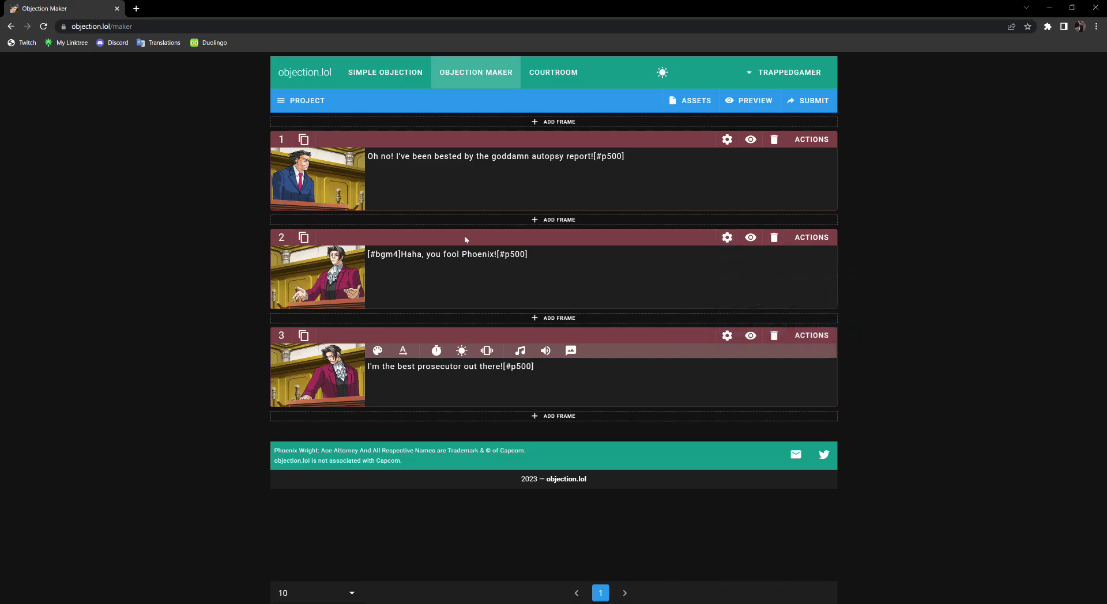
left_click(750, 237)
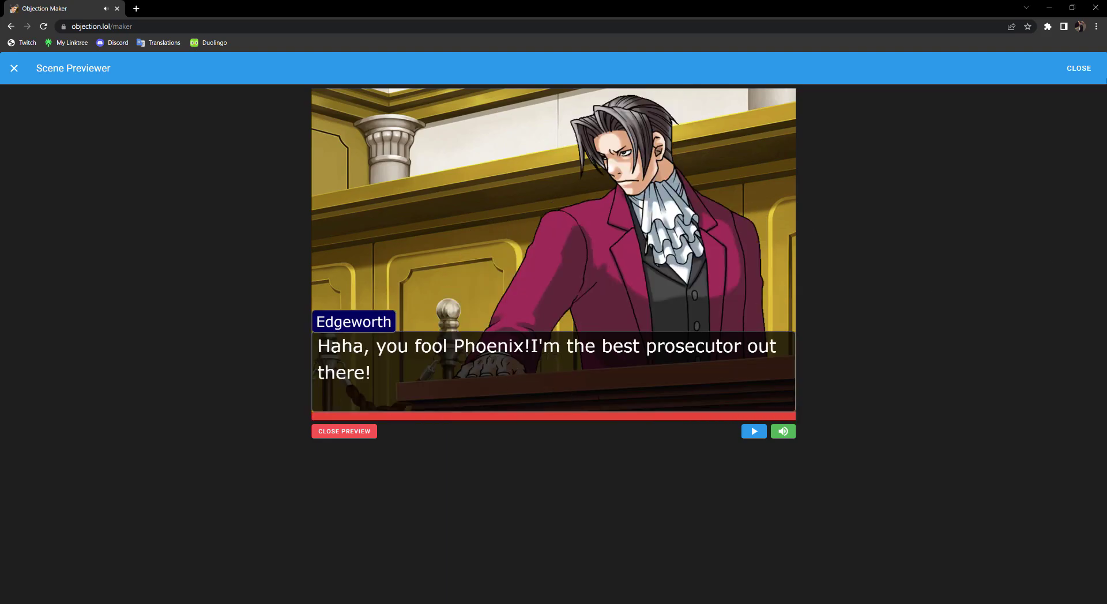
left_click(1098, 77)
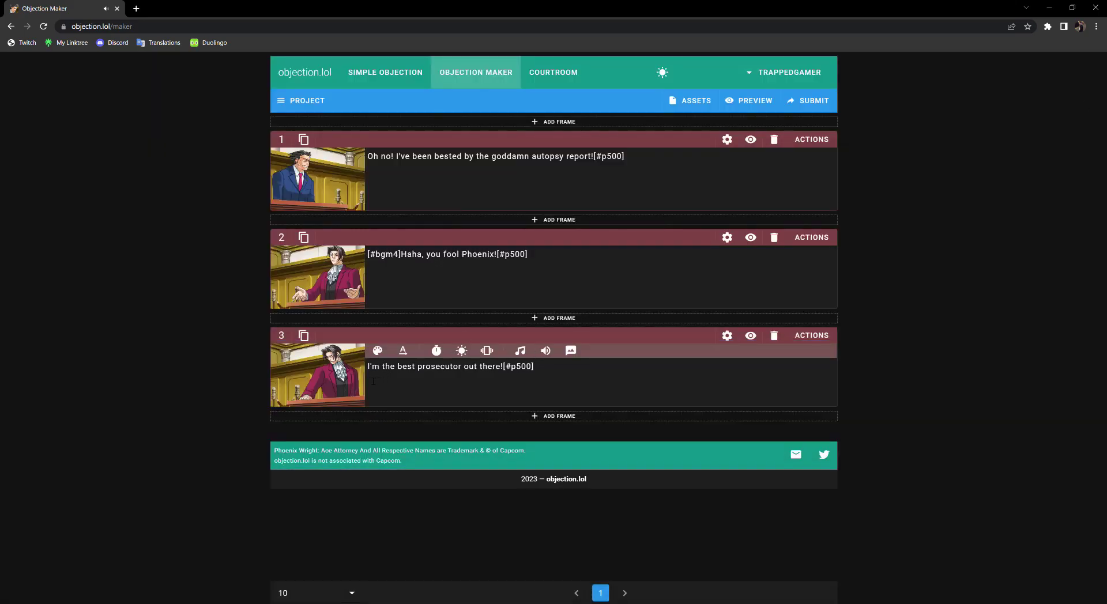
left_click(371, 380)
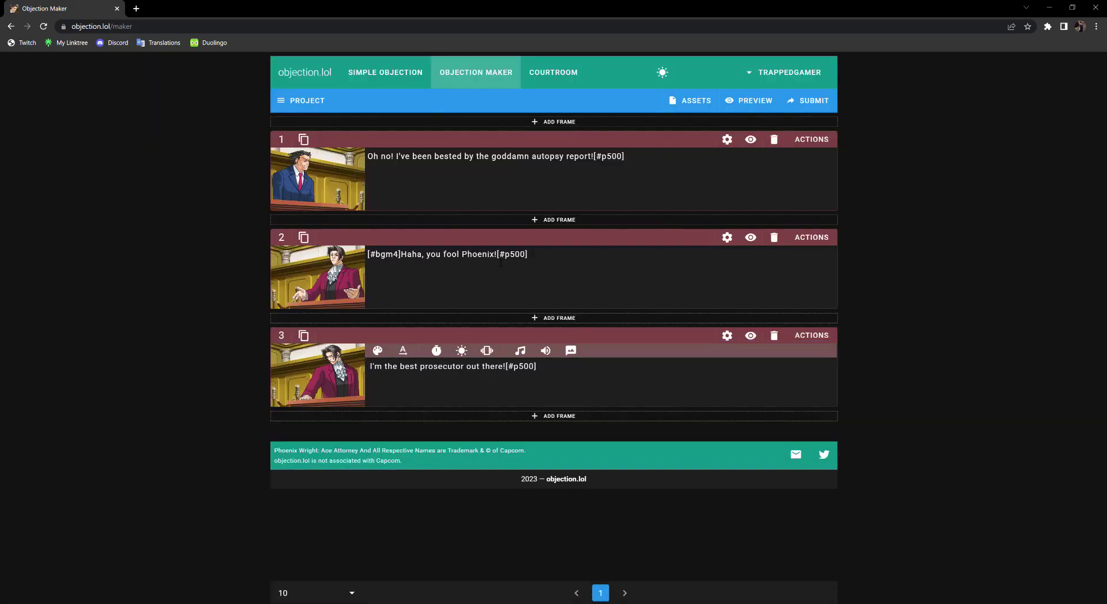
left_click(750, 237)
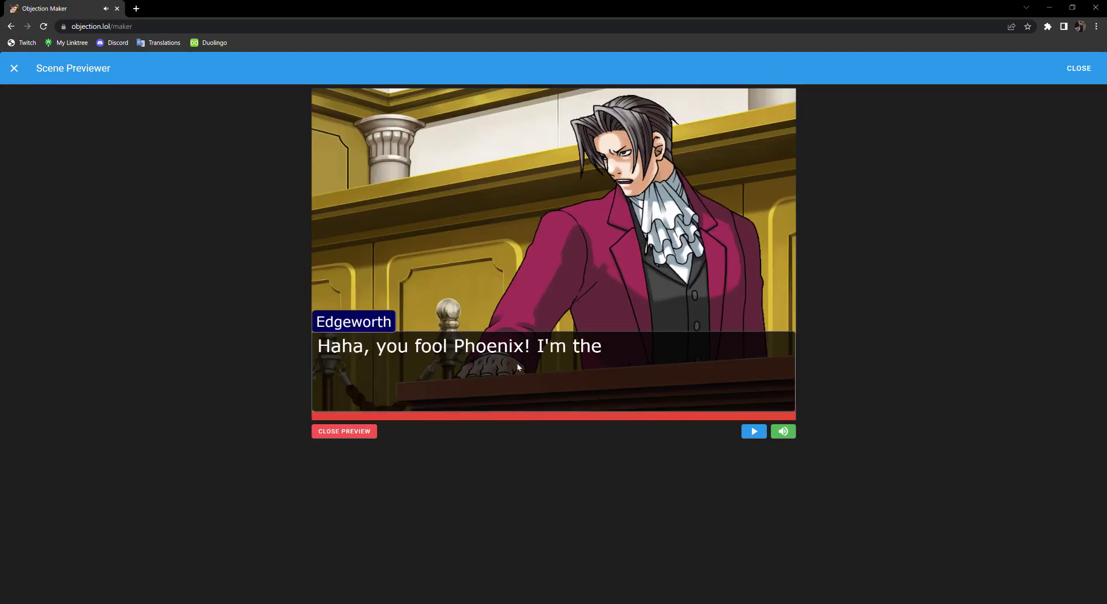
left_click(1090, 68)
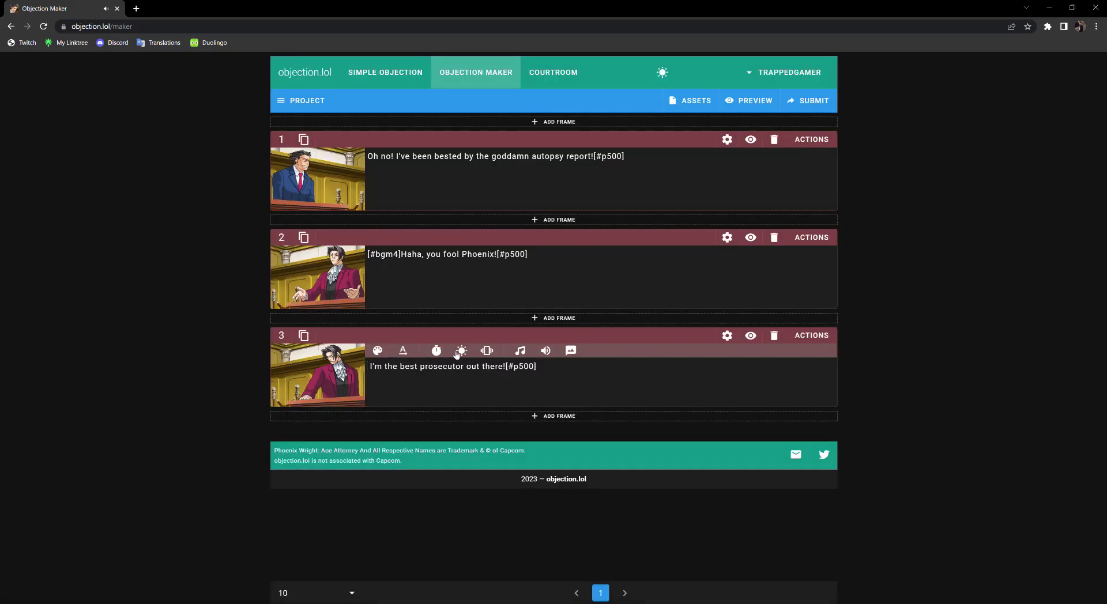
Step: Insert a small screen shake [#ss] at the start of frame 3
left_click(486, 351)
left_click(541, 385)
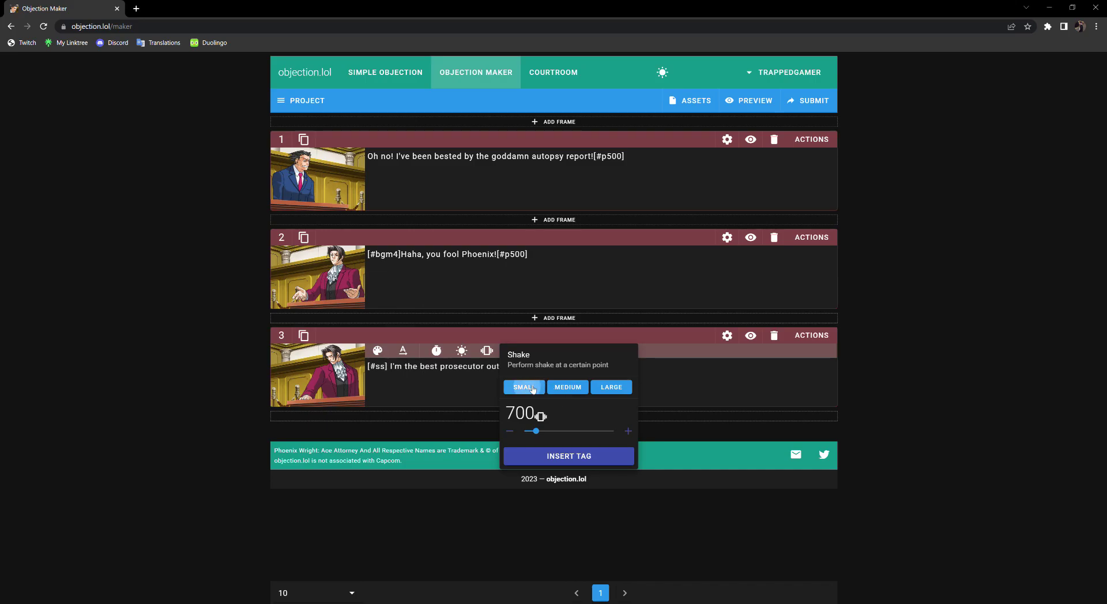
left_click(393, 376)
Step: Add the Dramapound sound effect tag [#bgs20] to frame 3's dialogue
left_click(546, 351)
left_click(543, 366)
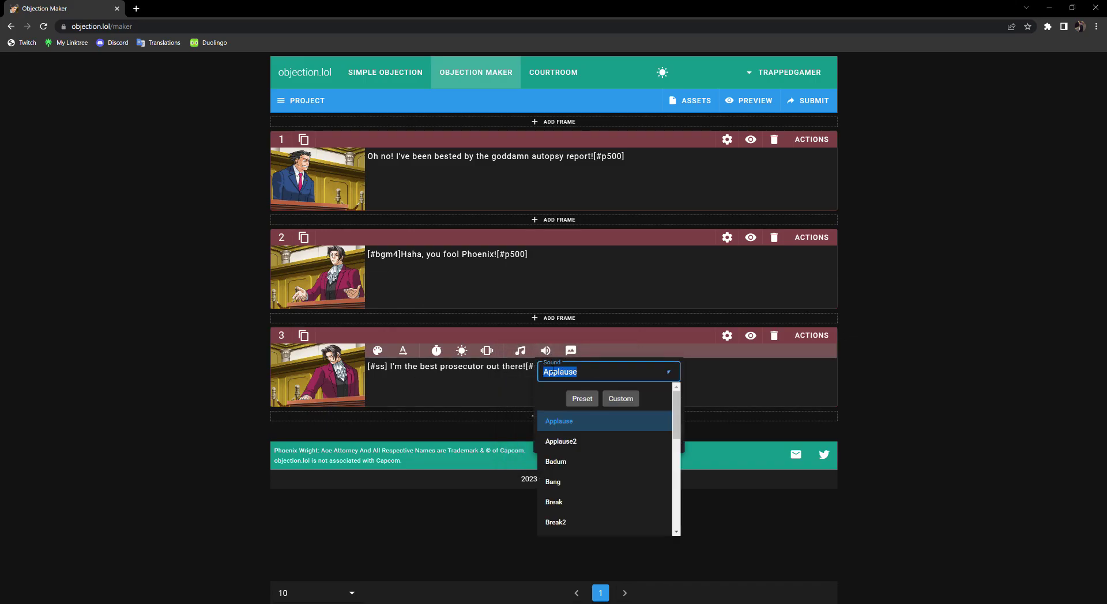
type("drama")
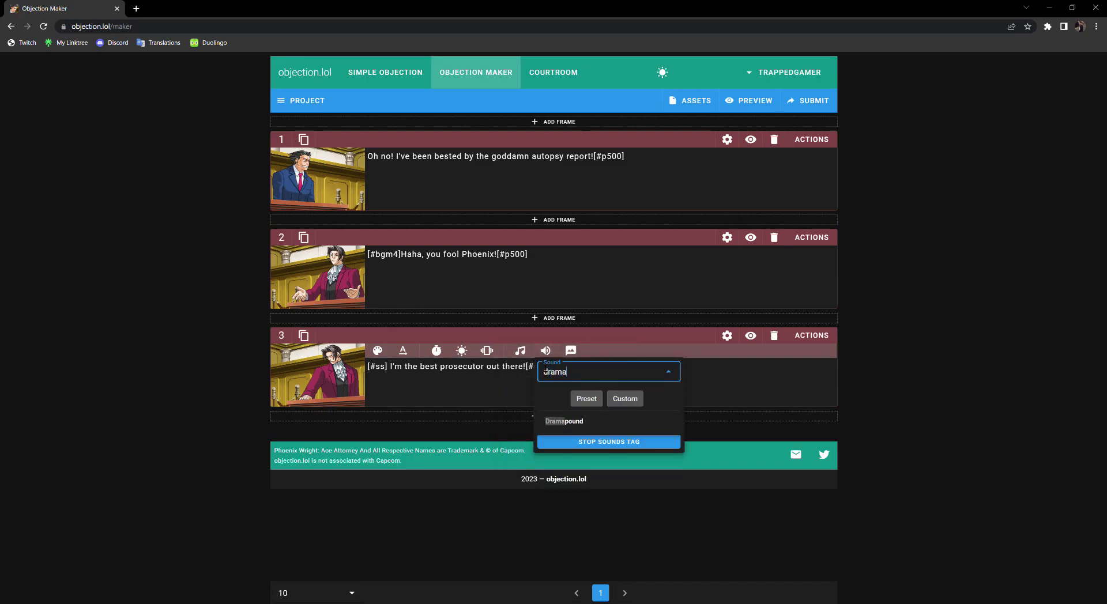
left_click(635, 421)
left_click(572, 395)
left_click(680, 470)
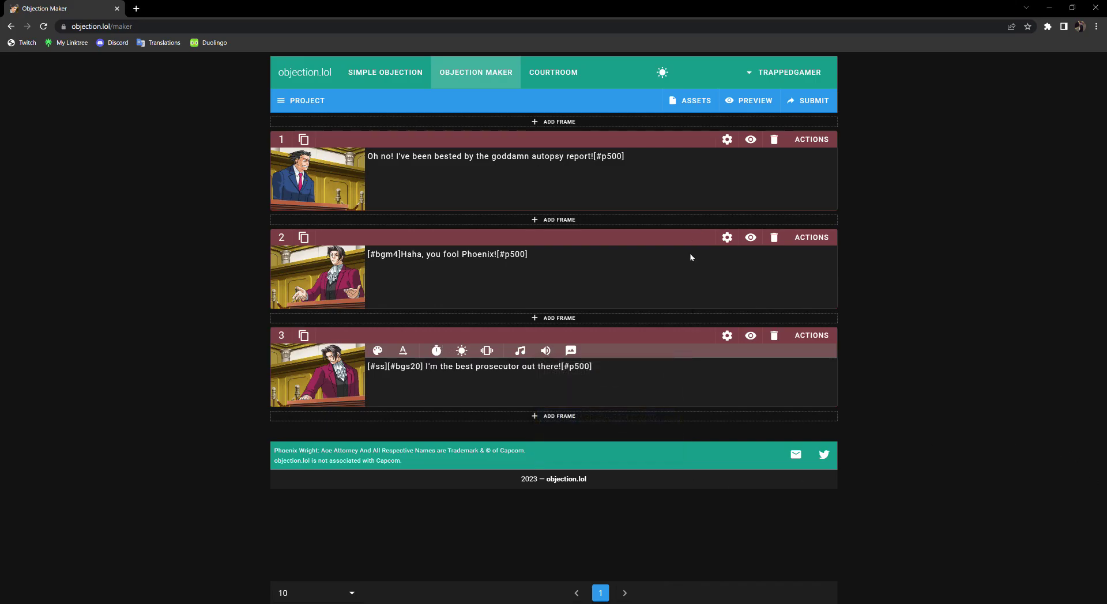
Step: Switch Phoenix in frame 1 to the Damage (custom) pose and preview the scene
left_click(350, 185)
left_click(637, 420)
scroll(650, 456, "up", 3)
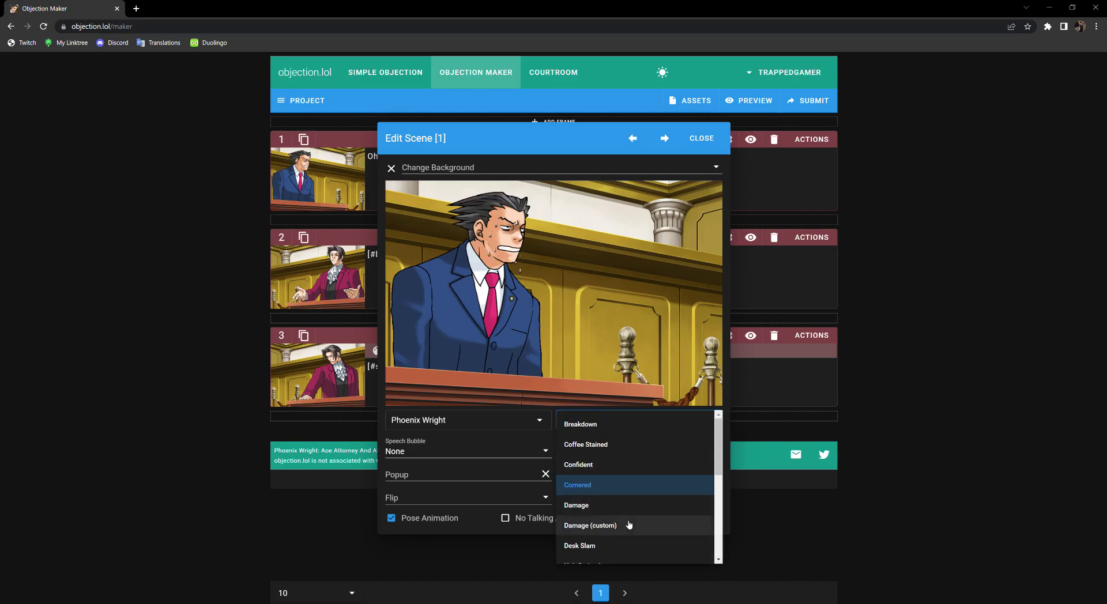
left_click(629, 525)
left_click(626, 428)
left_click(633, 508)
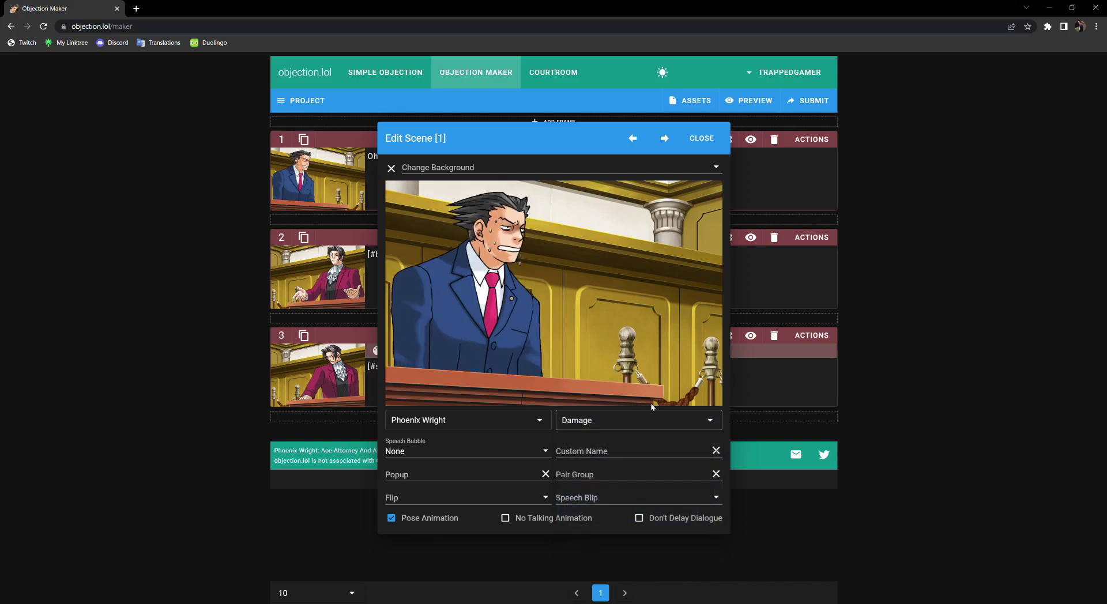
left_click(646, 419)
left_click(641, 521)
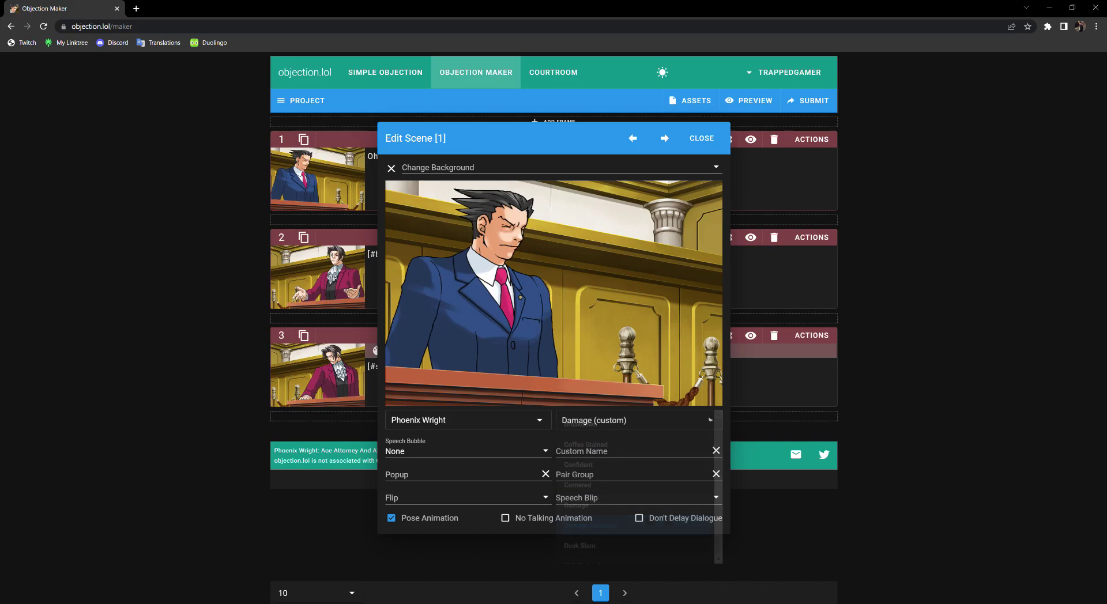
left_click(1009, 414)
left_click(751, 139)
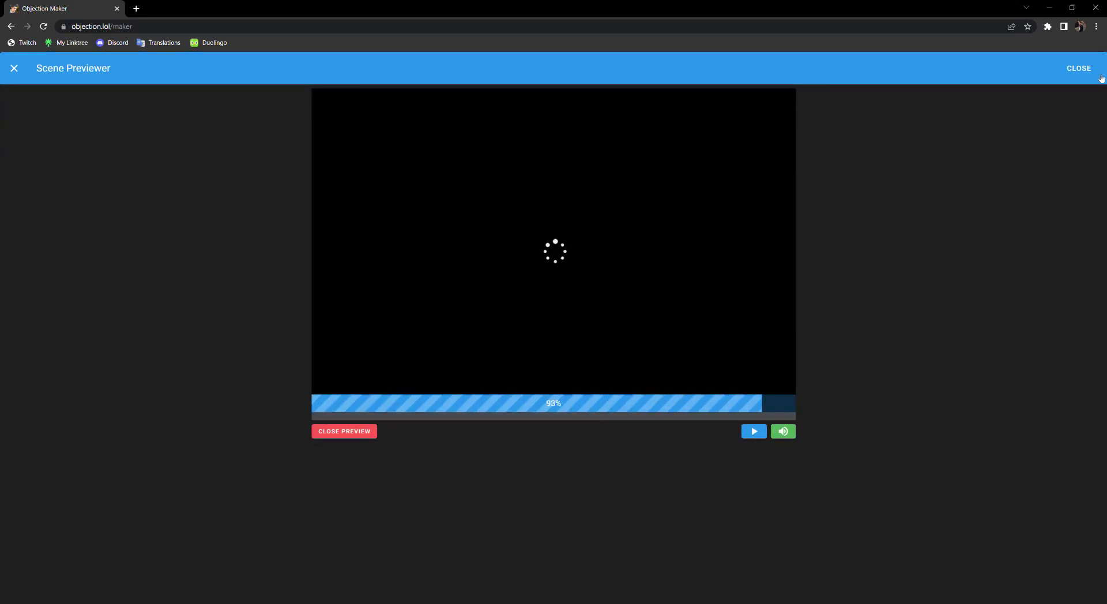
left_click(1099, 82)
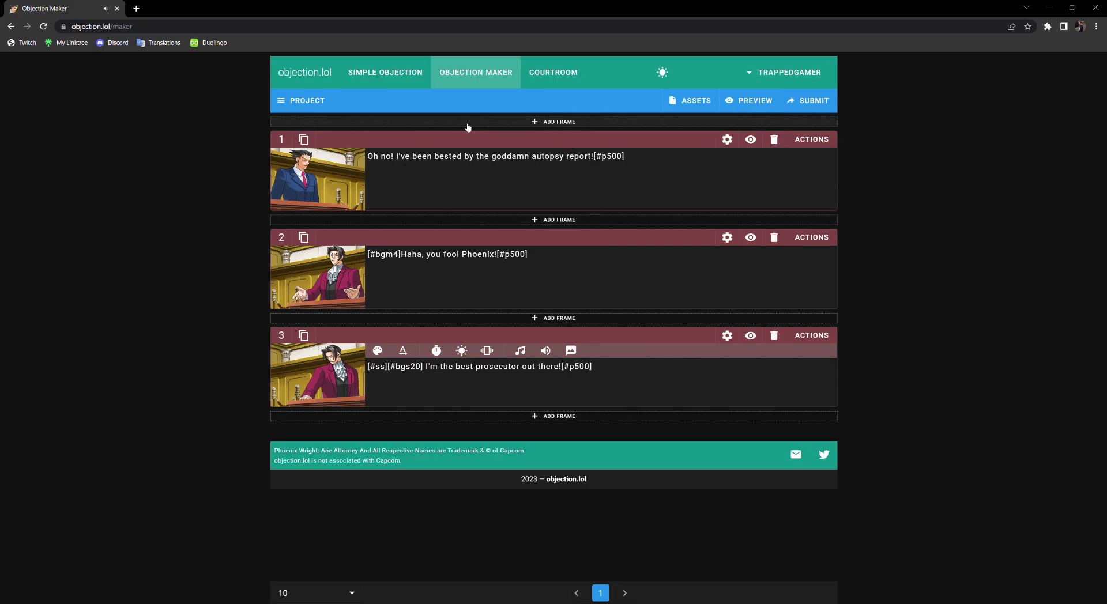
Step: Add a new top Phoenix frame in the Confident pose saying "I'm so cool!"
left_click(467, 124)
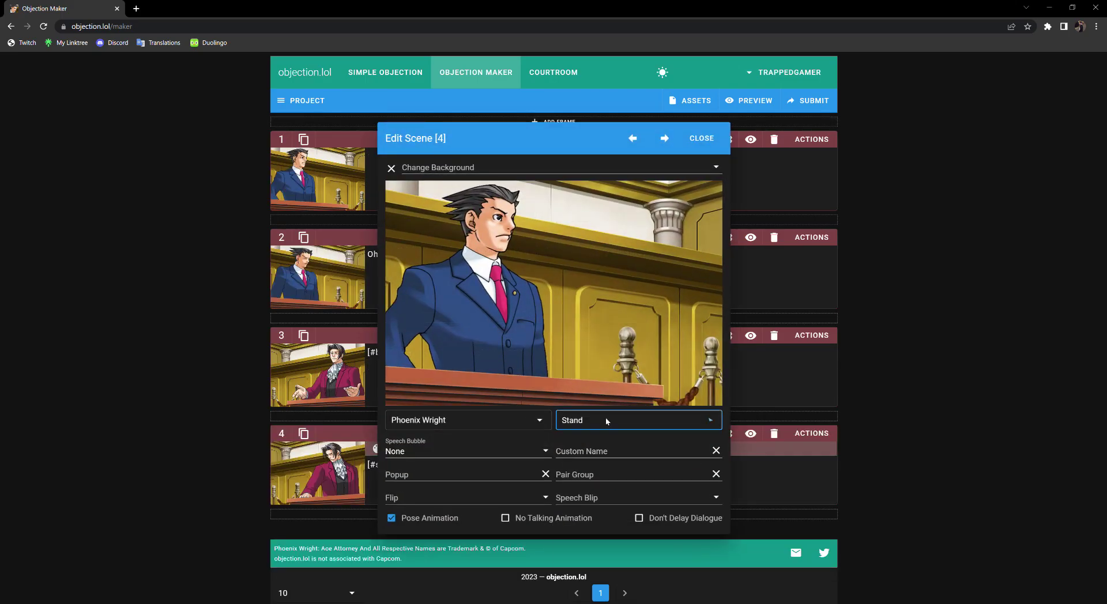
left_click(606, 422)
left_click(623, 468)
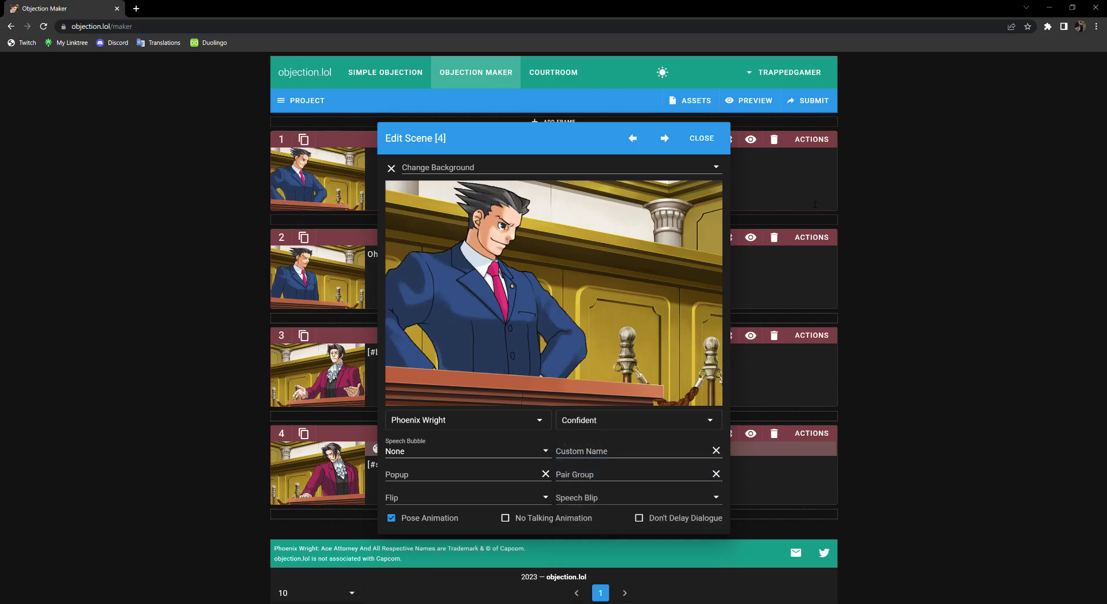
left_click(816, 203)
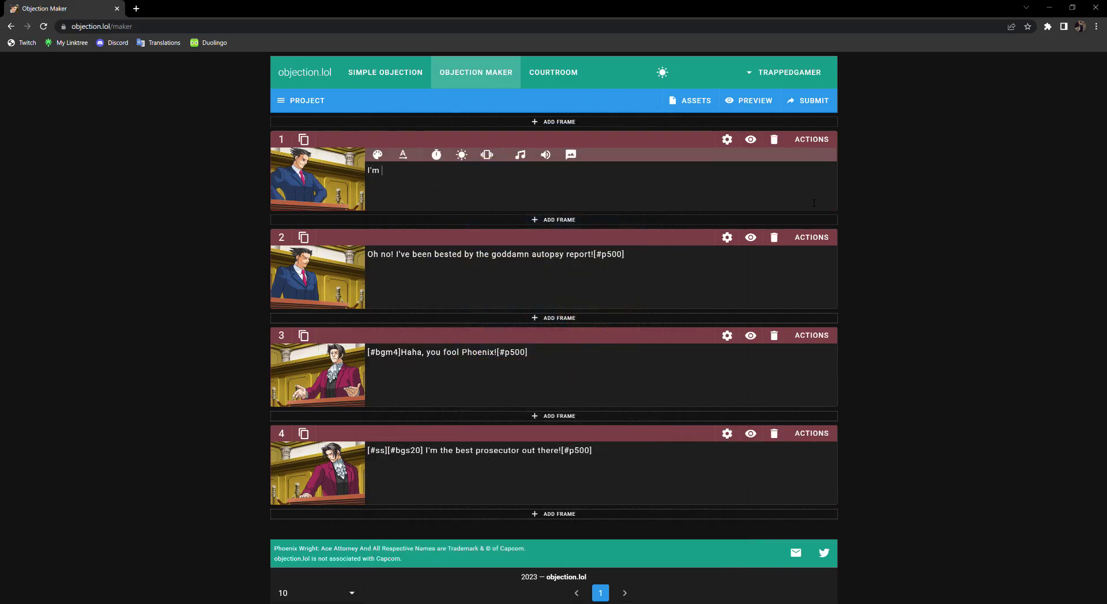
type("I'm so cool GUYS")
Step: Preview frame 2's line and then the whole scene
left_click(751, 238)
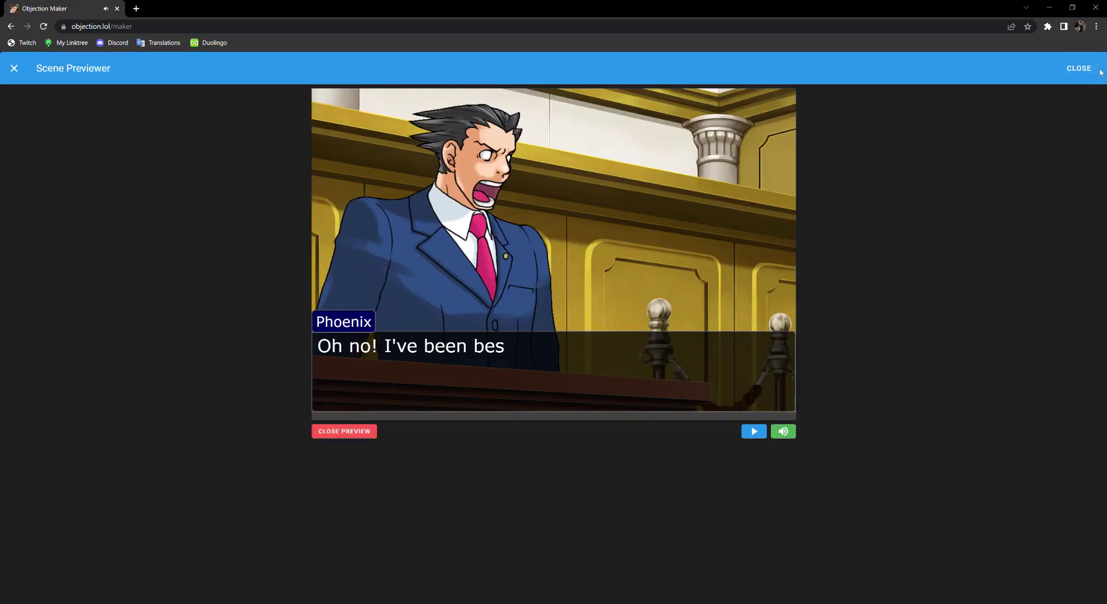
left_click(1099, 70)
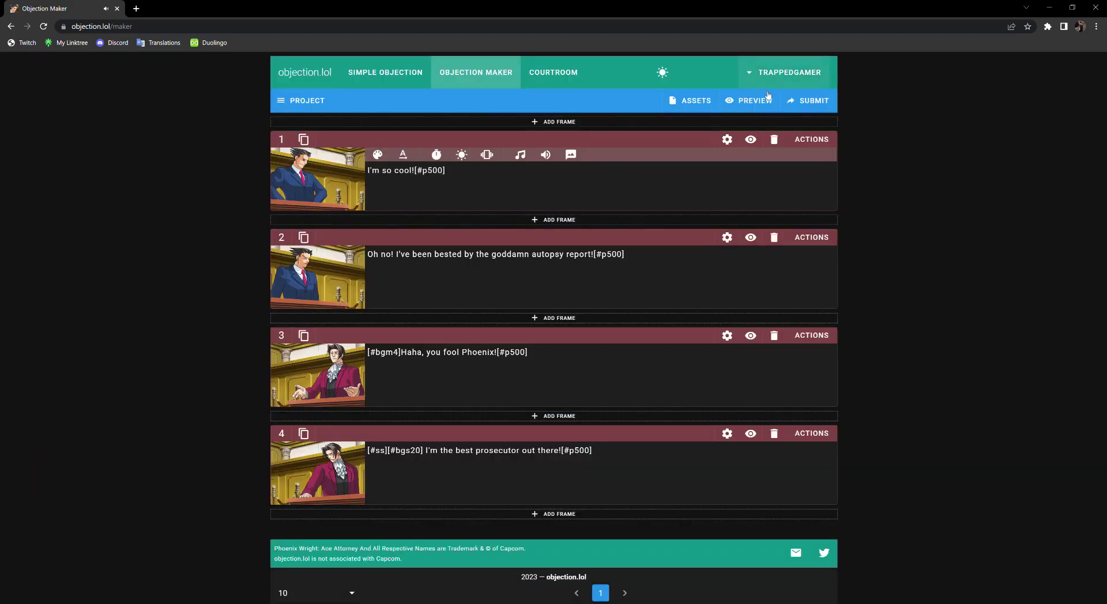
left_click(750, 100)
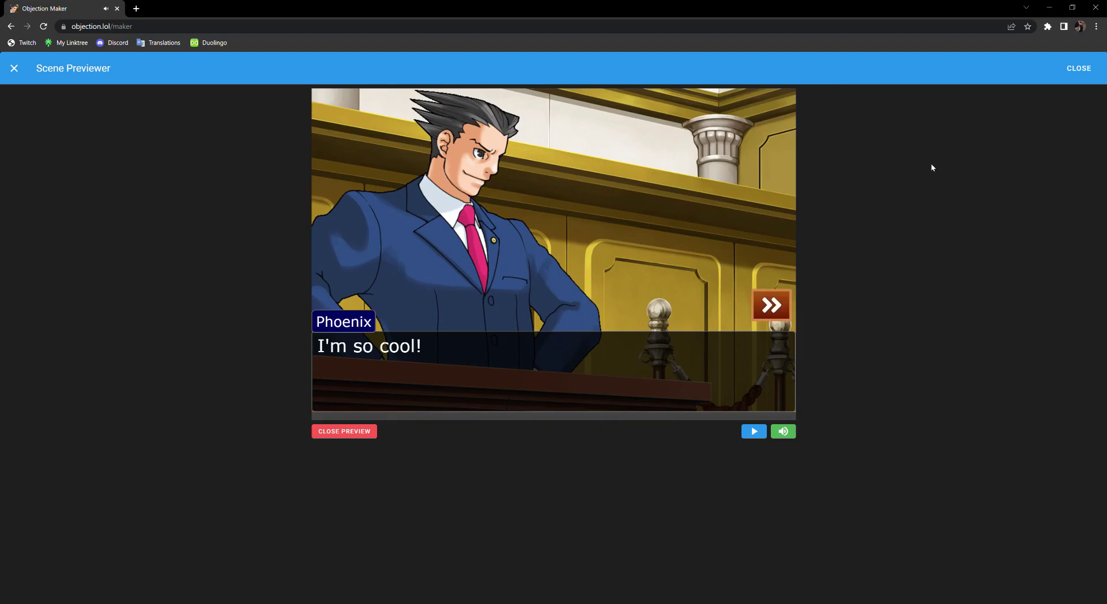
left_click(1096, 72)
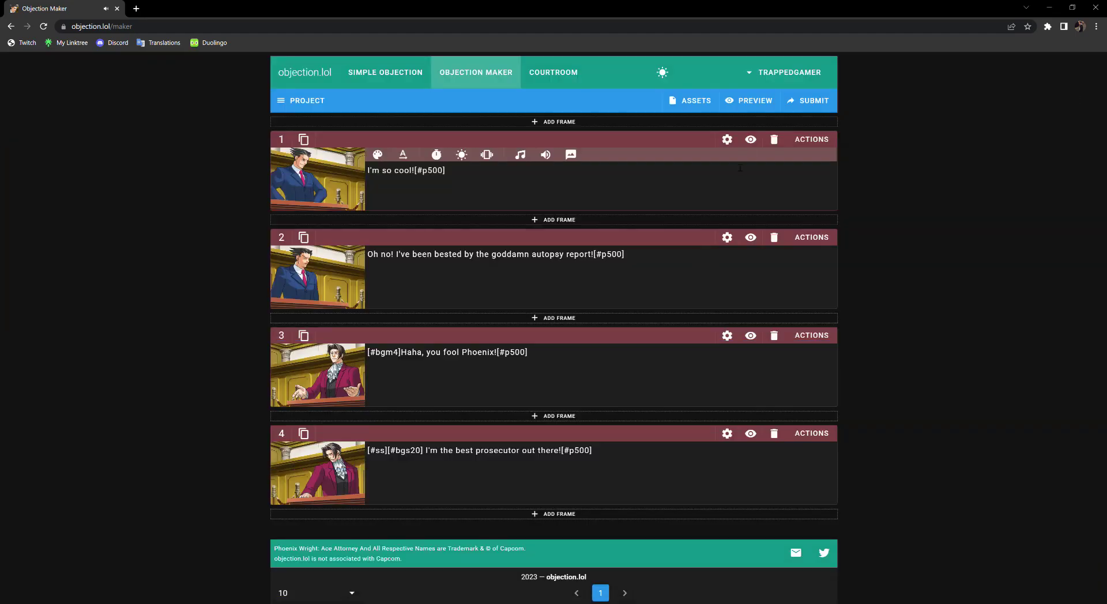
Step: Enable frame 1's first frame option and preview frame 1's line
left_click(727, 139)
left_click(727, 181)
left_click(591, 192)
left_click(761, 104)
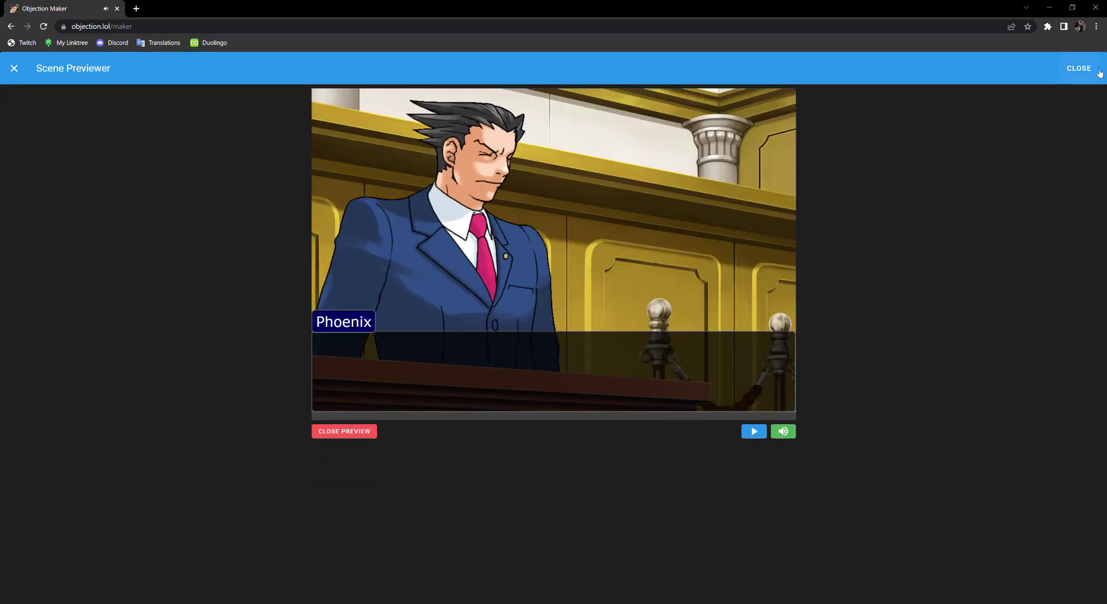
left_click(1099, 72)
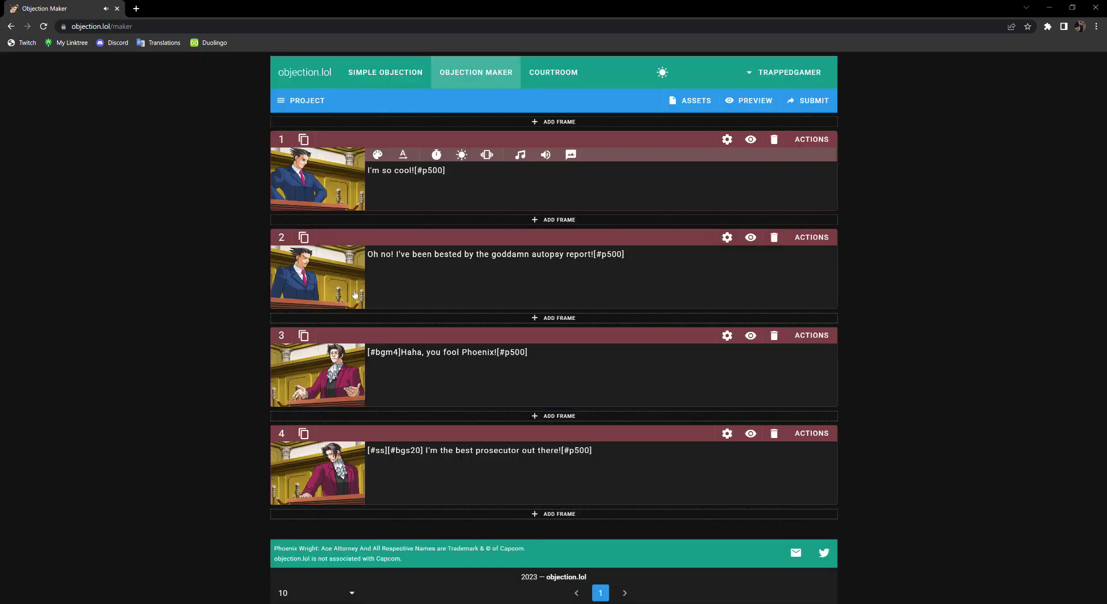
left_click(375, 291)
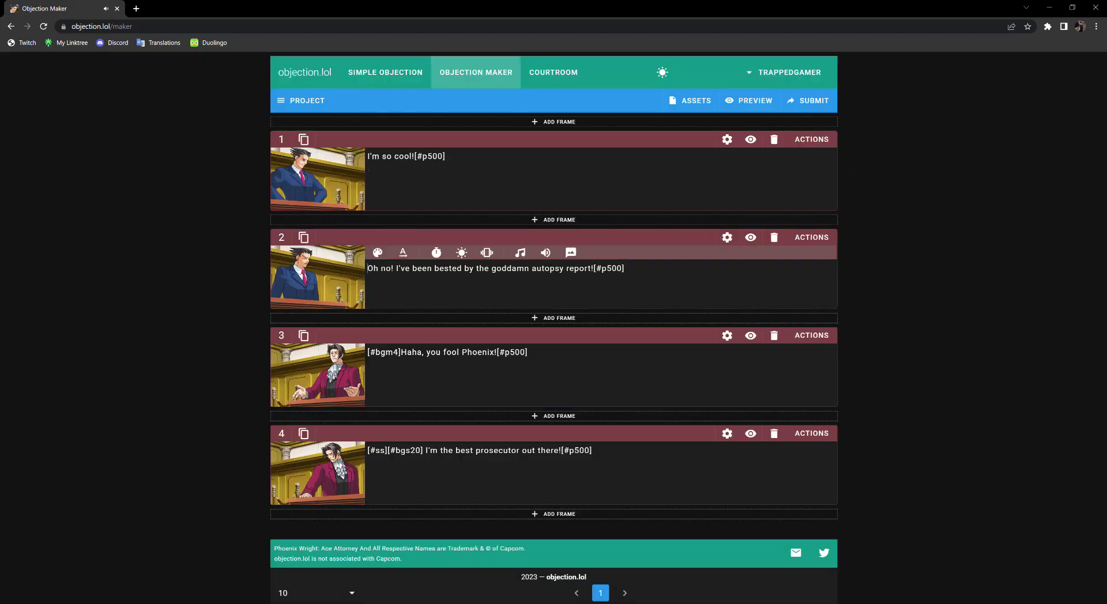
Step: Search frame 2's sound effect list for 'dama'
left_click(547, 252)
left_click(555, 273)
type("dama")
Step: Give Phoenix the Damage pose in frame 2 and preview it
left_click(356, 301)
left_click(586, 425)
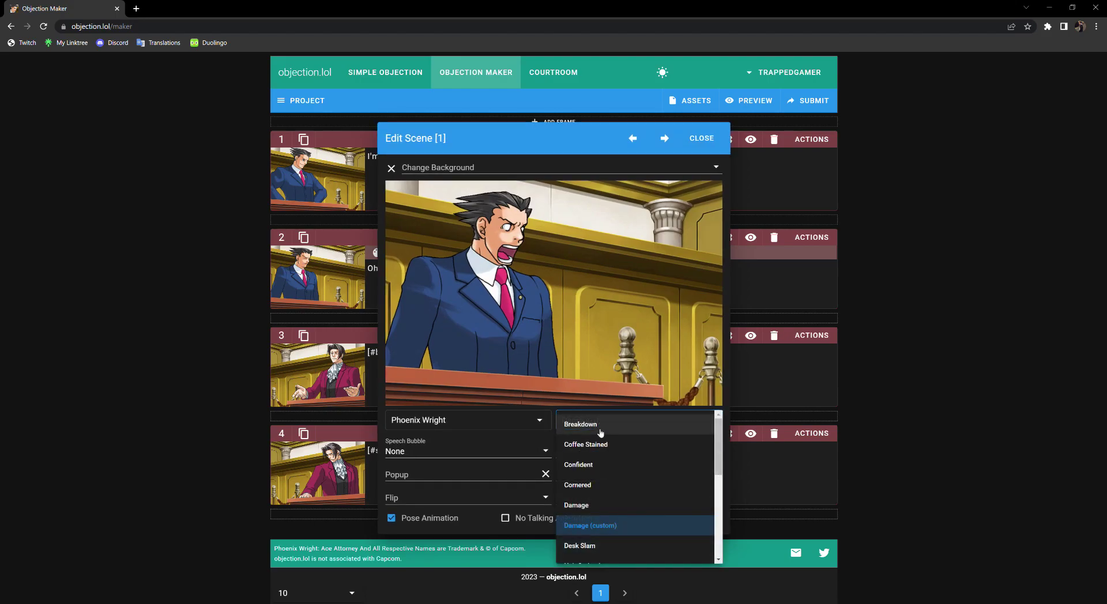
left_click(646, 509)
left_click(964, 329)
left_click(751, 237)
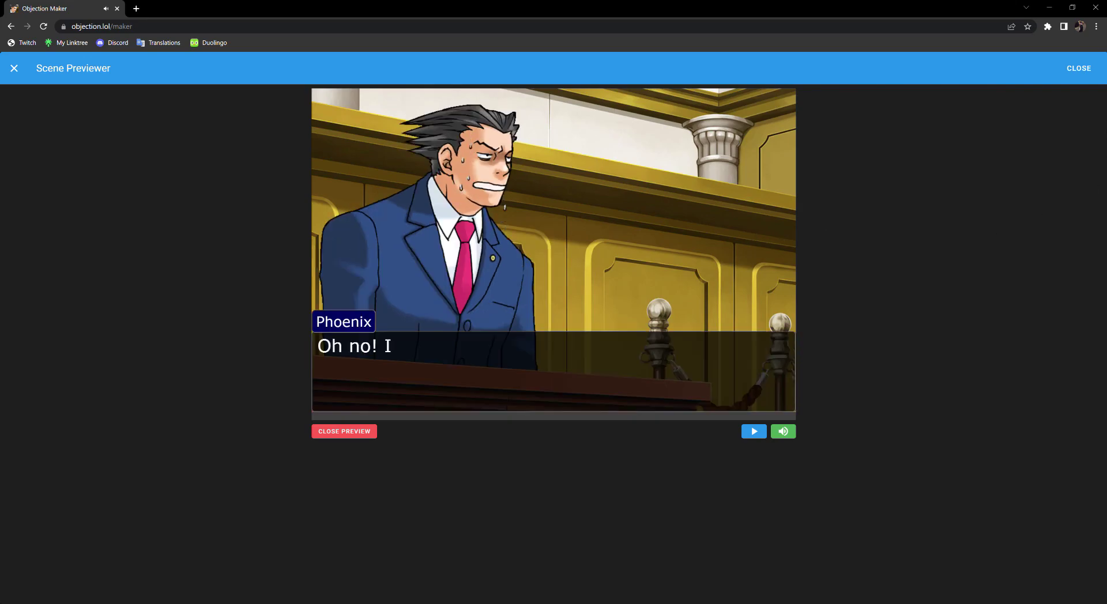
key("Escape")
Step: Switch frame 2 to a different Damage pose (custom)
left_click(316, 286)
left_click(634, 419)
left_click(615, 526)
key("Escape")
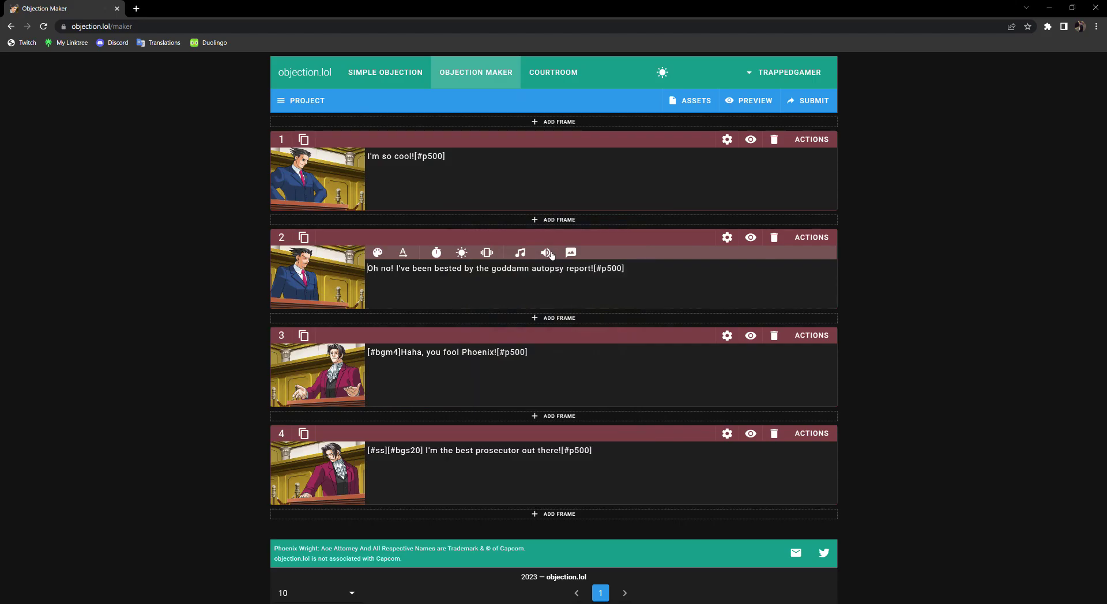
Step: Search 'dama' in frame 2's sound chooser and audition the Damage sound
left_click(547, 253)
type("dam")
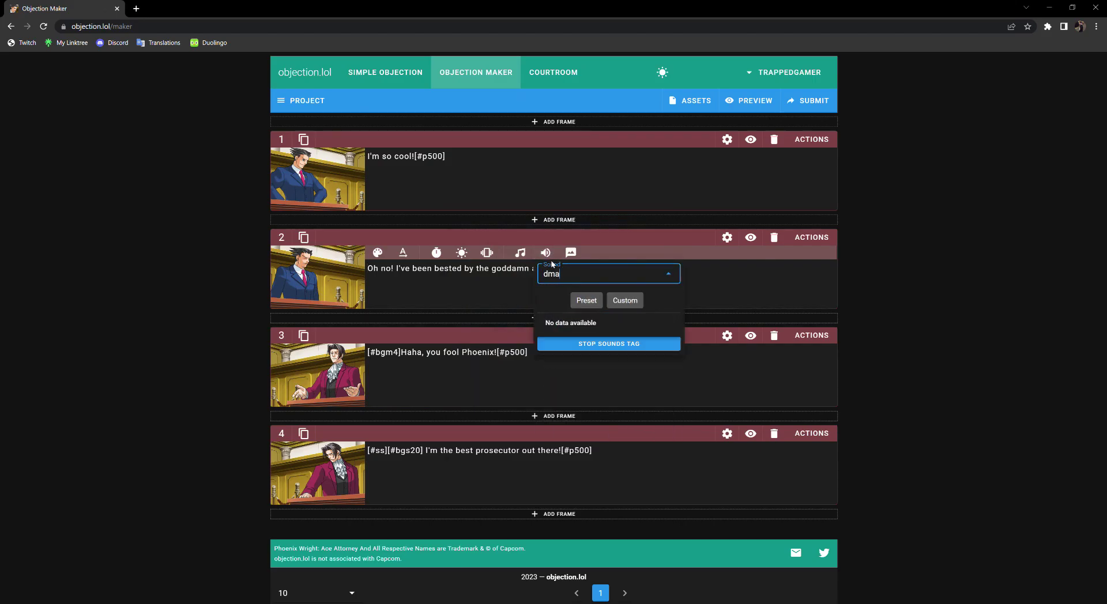
type("a")
key("BackSpace")
key("BackSpace")
type("ama")
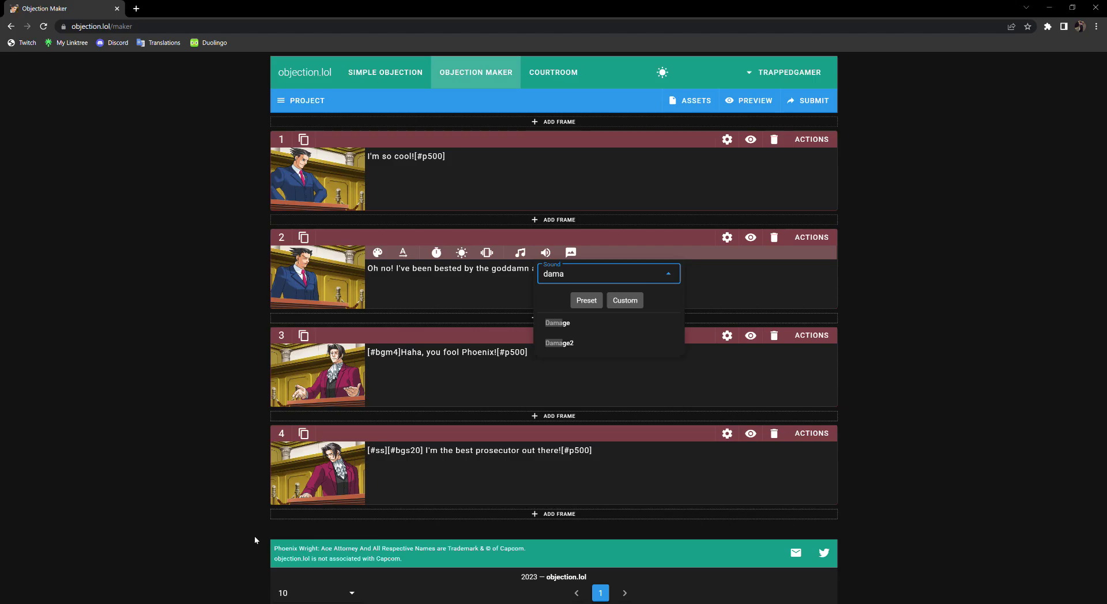
left_click(583, 324)
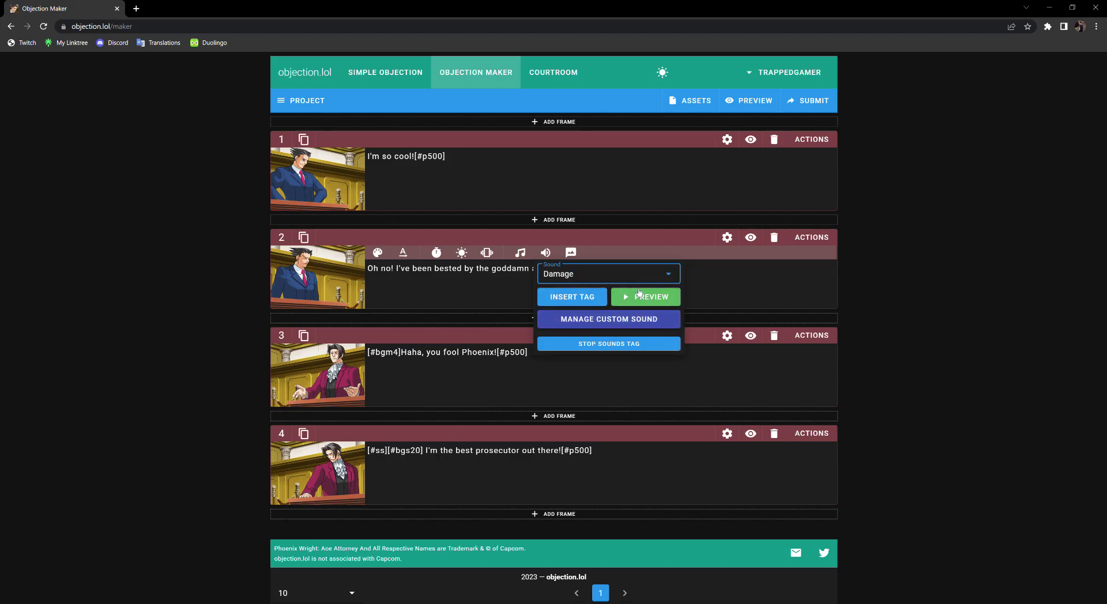
left_click(638, 294)
Step: Insert the Damage2 sound effect tag into frame 2's line
left_click(616, 272)
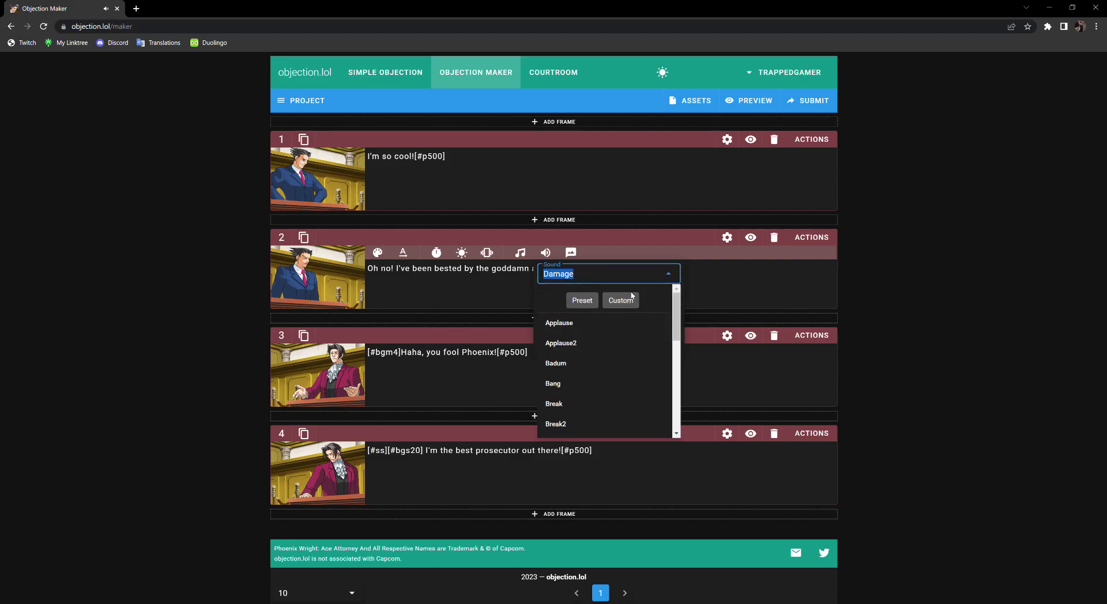
type("dam")
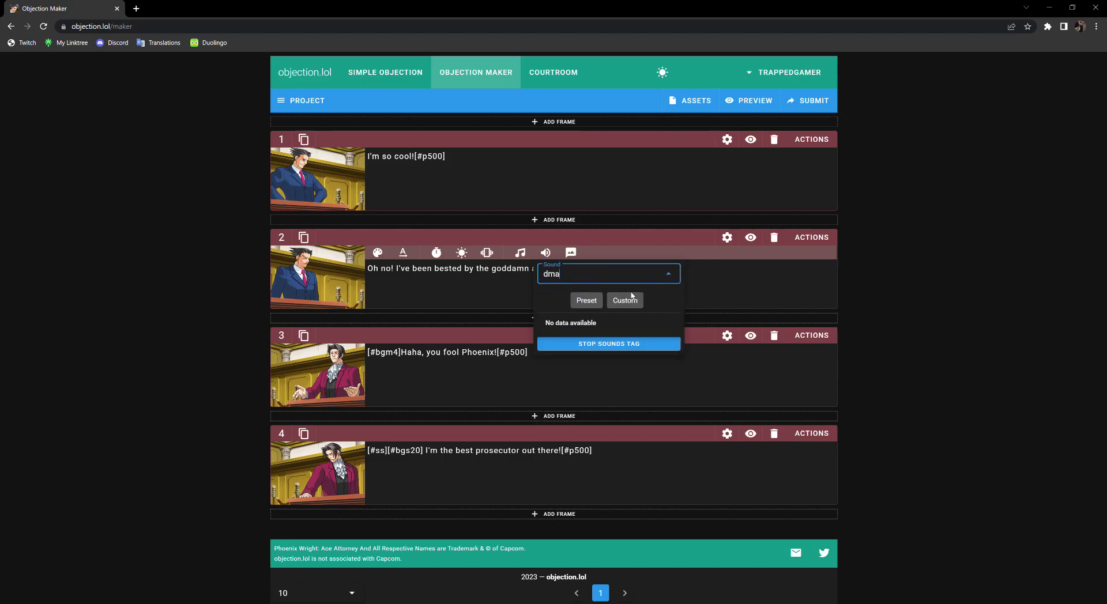
type("a")
key("BackSpace")
key("BackSpace")
type("ama")
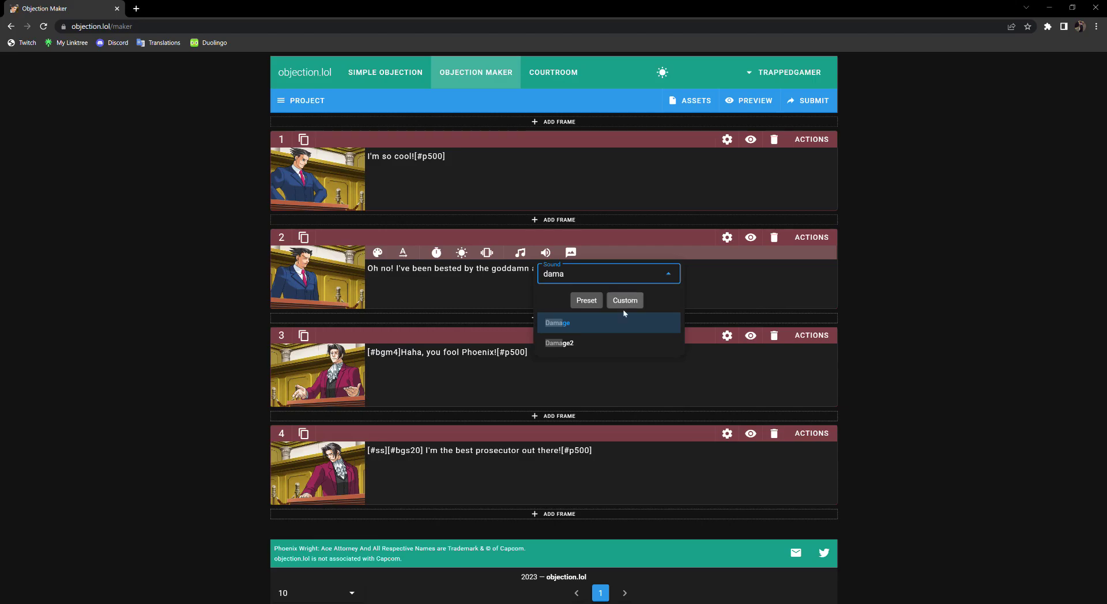
left_click(620, 343)
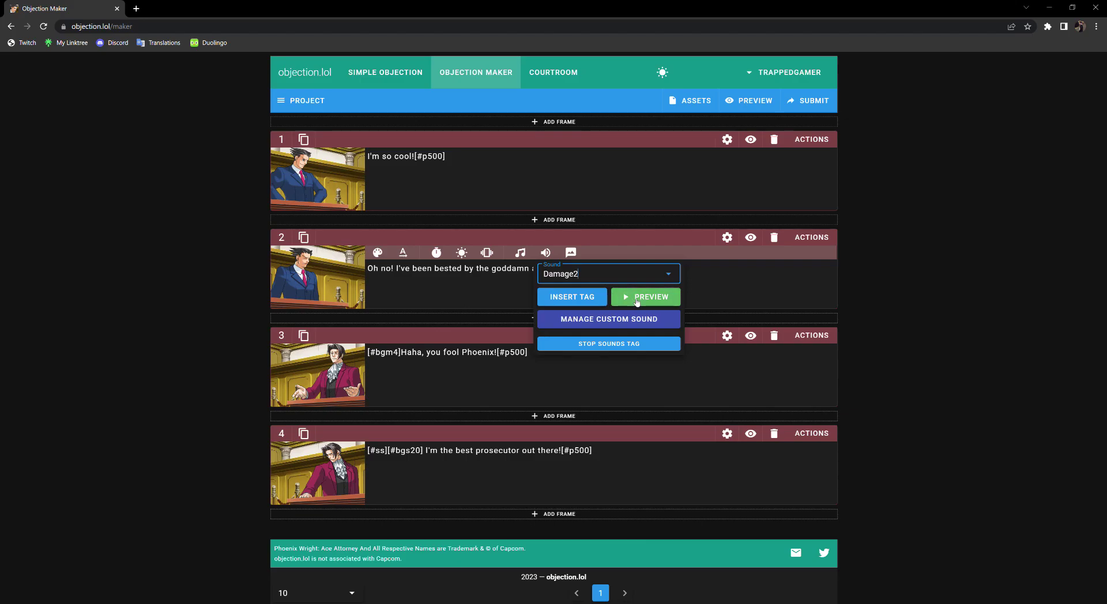
left_click(636, 297)
left_click(583, 296)
left_click(370, 278)
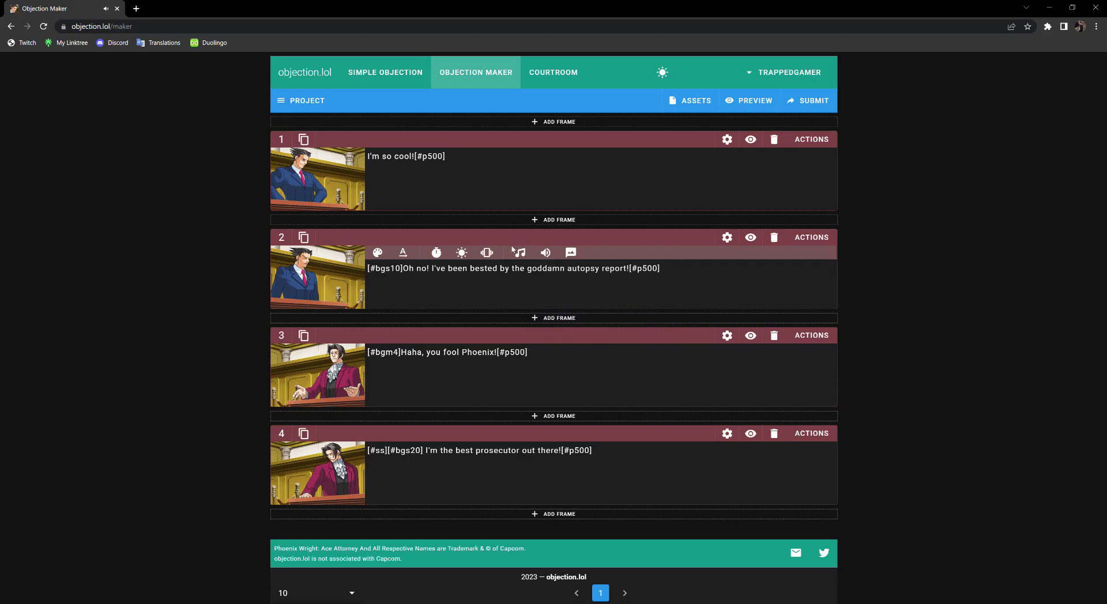
Step: Add a small flash to frame 2's line and preview it
left_click(462, 253)
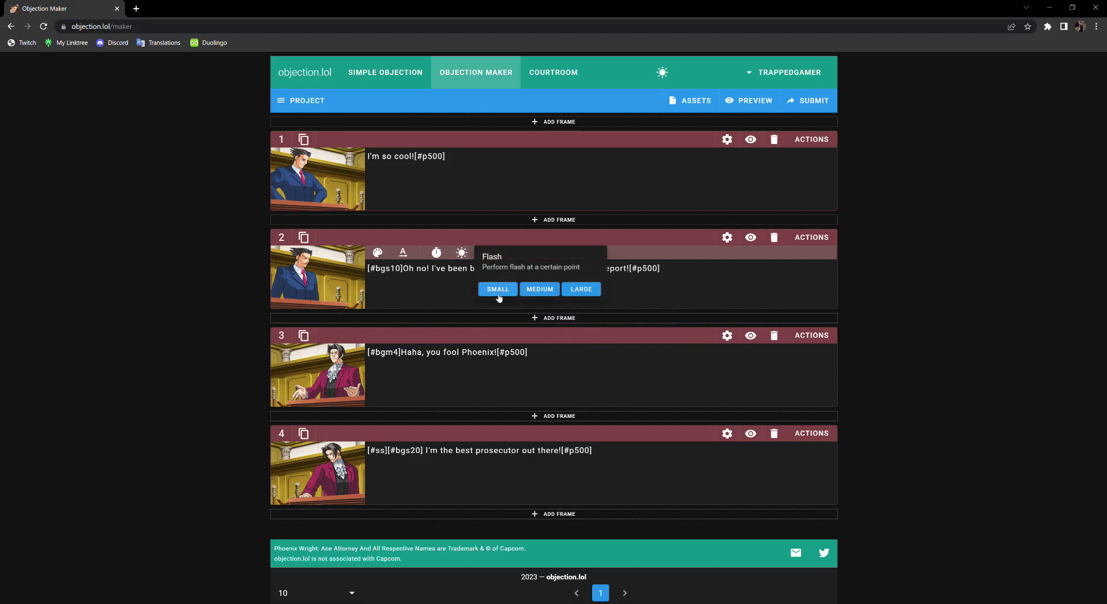
left_click(499, 290)
left_click(751, 237)
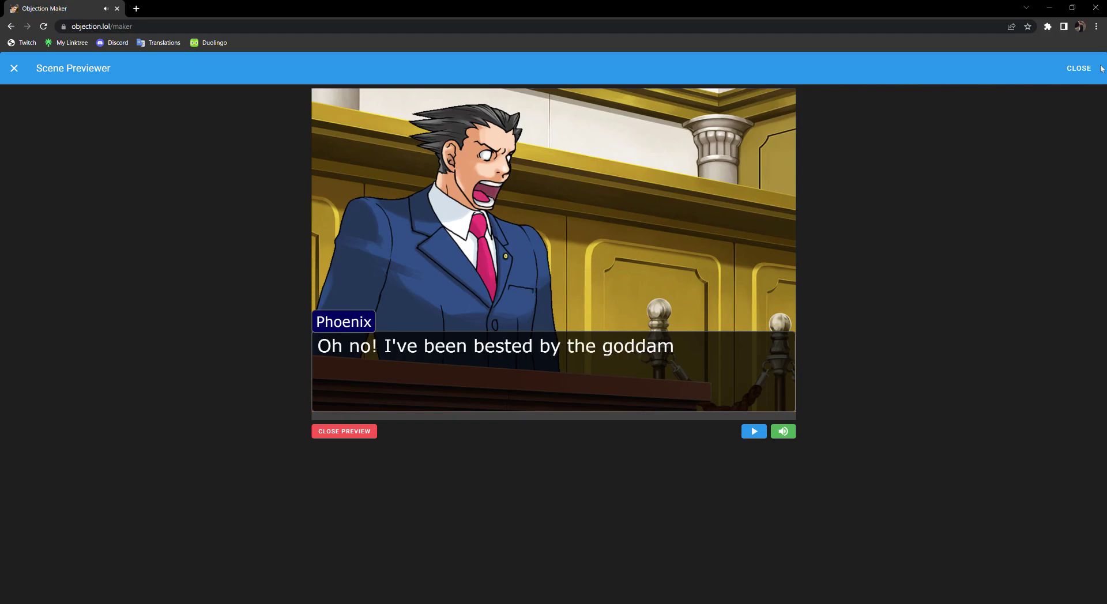
left_click(1096, 69)
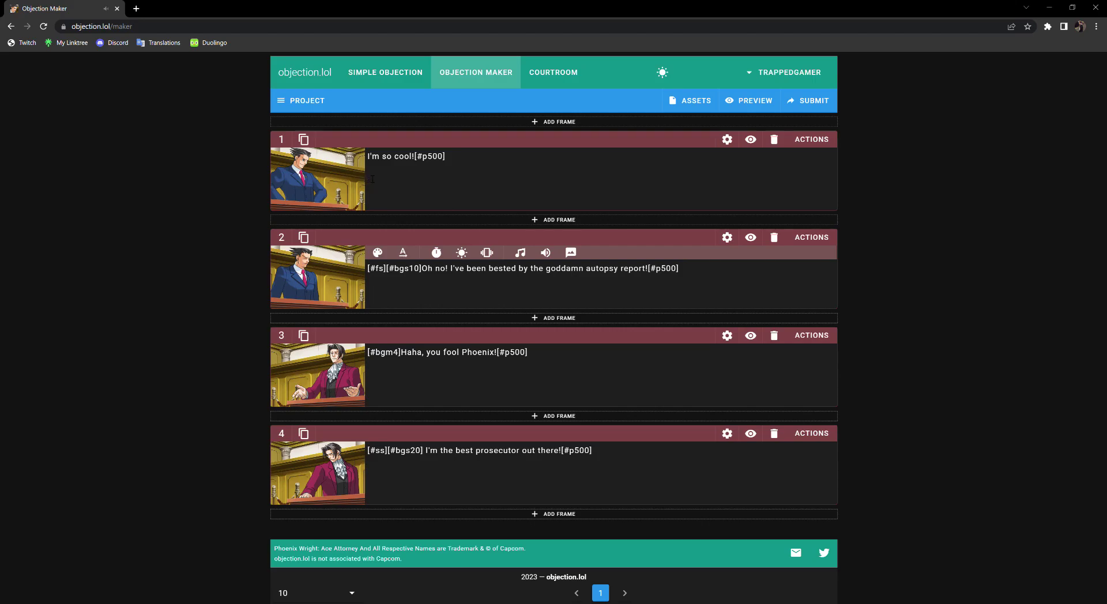
left_click(372, 179)
left_click(545, 154)
left_click(606, 176)
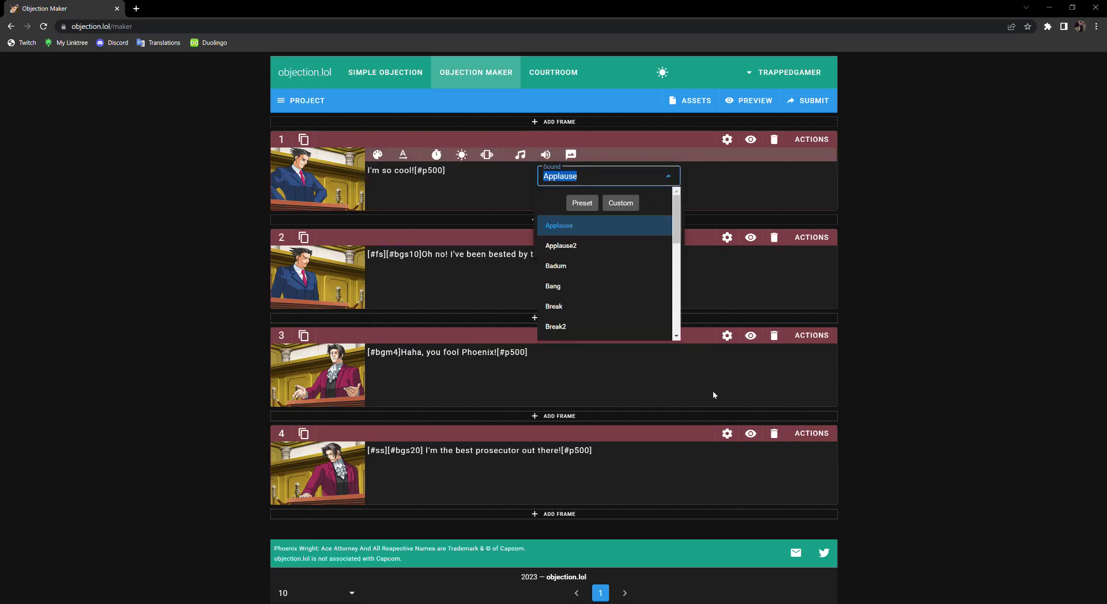
scroll(611, 329, "down", 12)
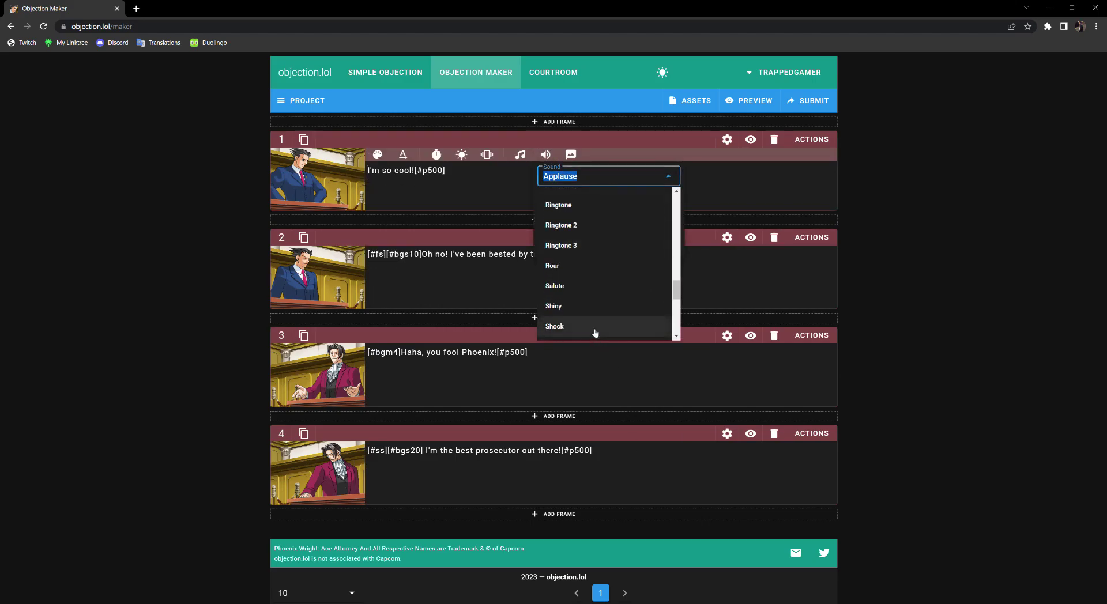
scroll(597, 330, "up", 12)
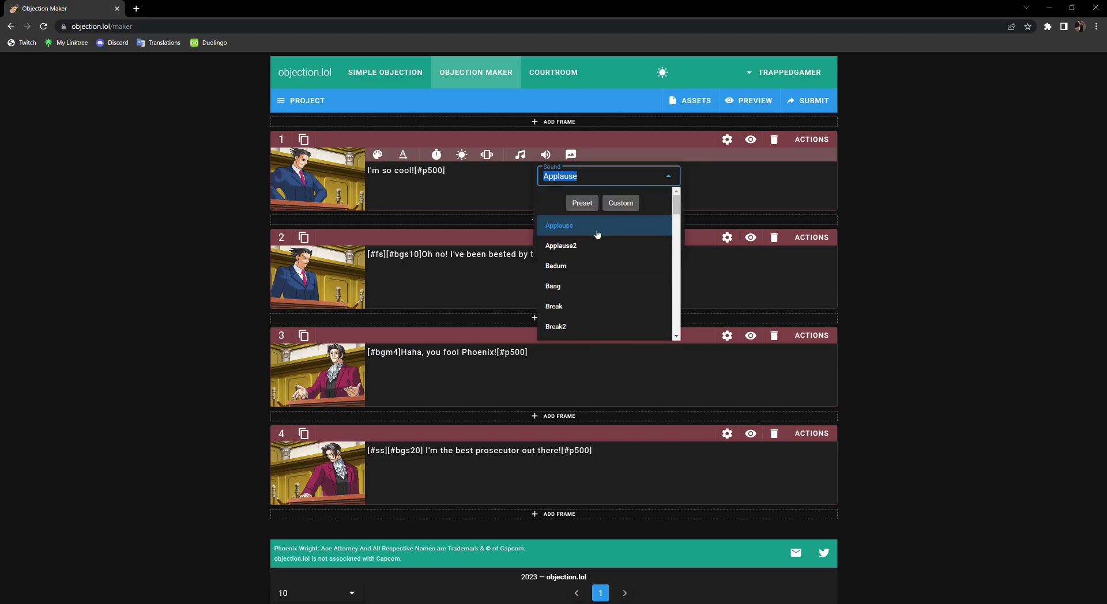
scroll(604, 271, "down", 3)
scroll(617, 271, "up", 3)
type("Shock")
key("Return")
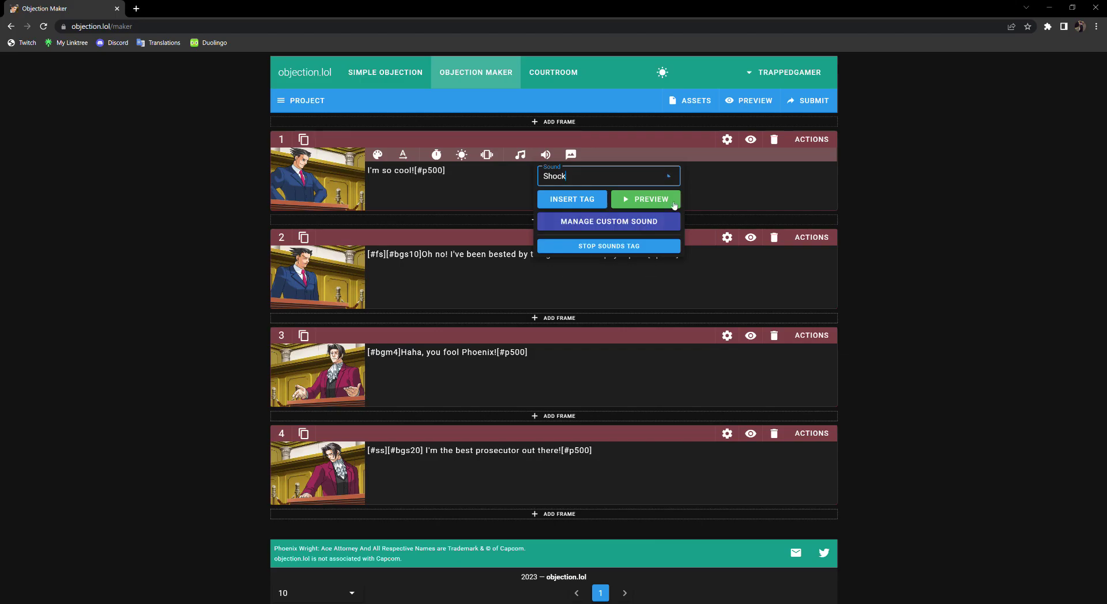
left_click(629, 200)
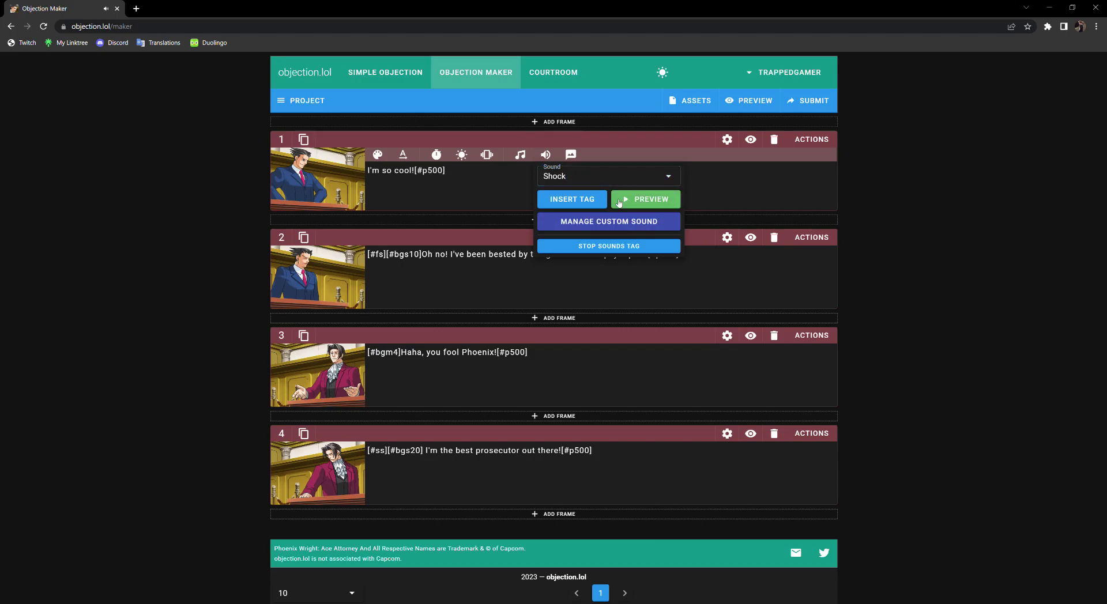
left_click(350, 110)
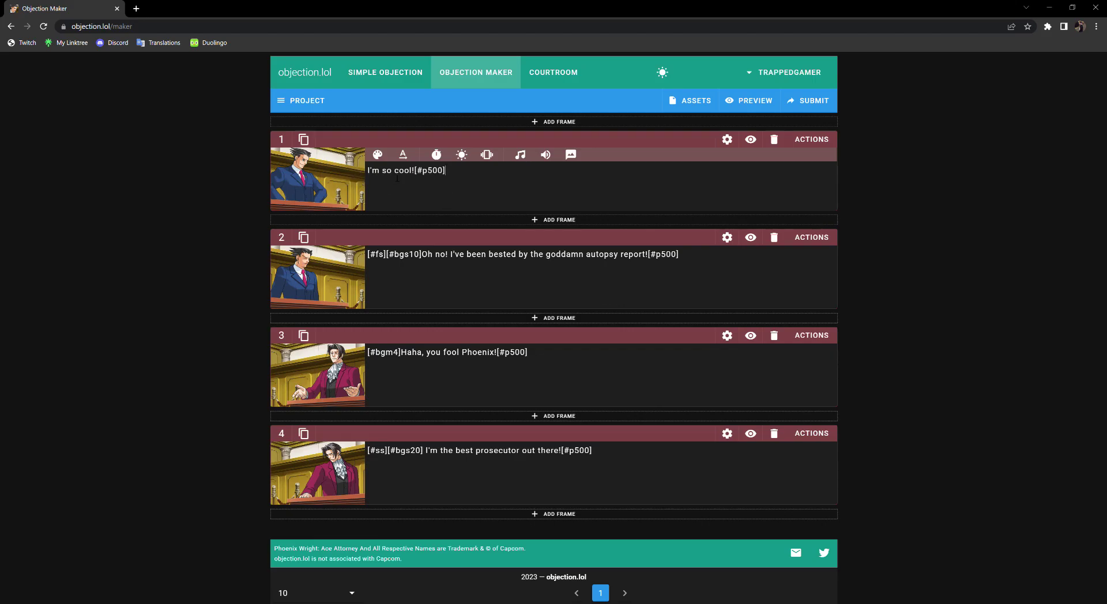
Step: Color the word 'cool!' in frame 1 red and check it in the preview
left_click_drag(402, 178, 413, 184)
left_click(377, 155)
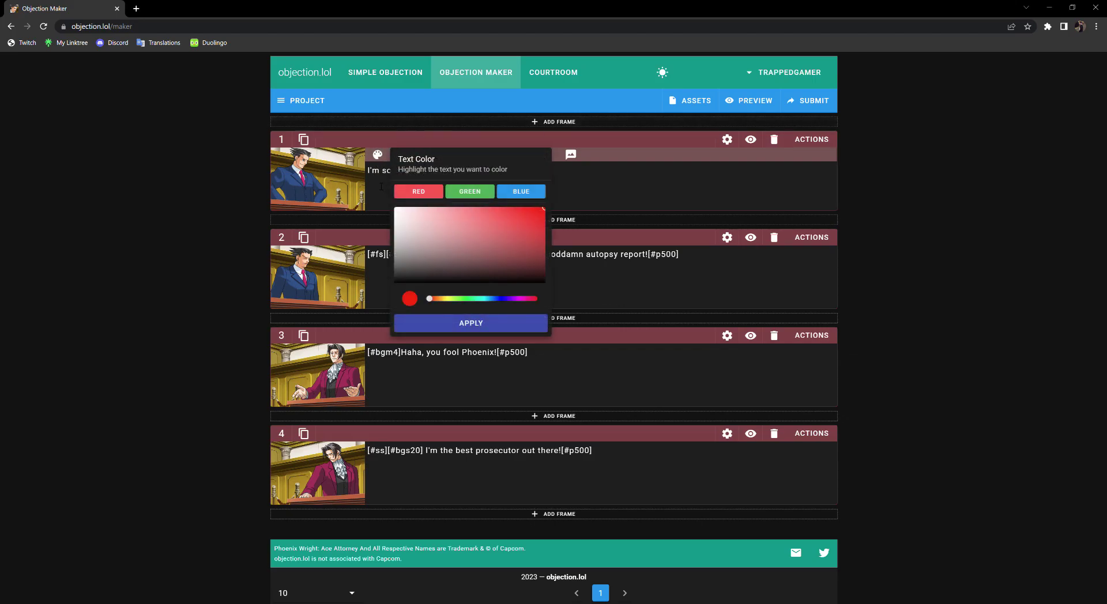
left_click(414, 176)
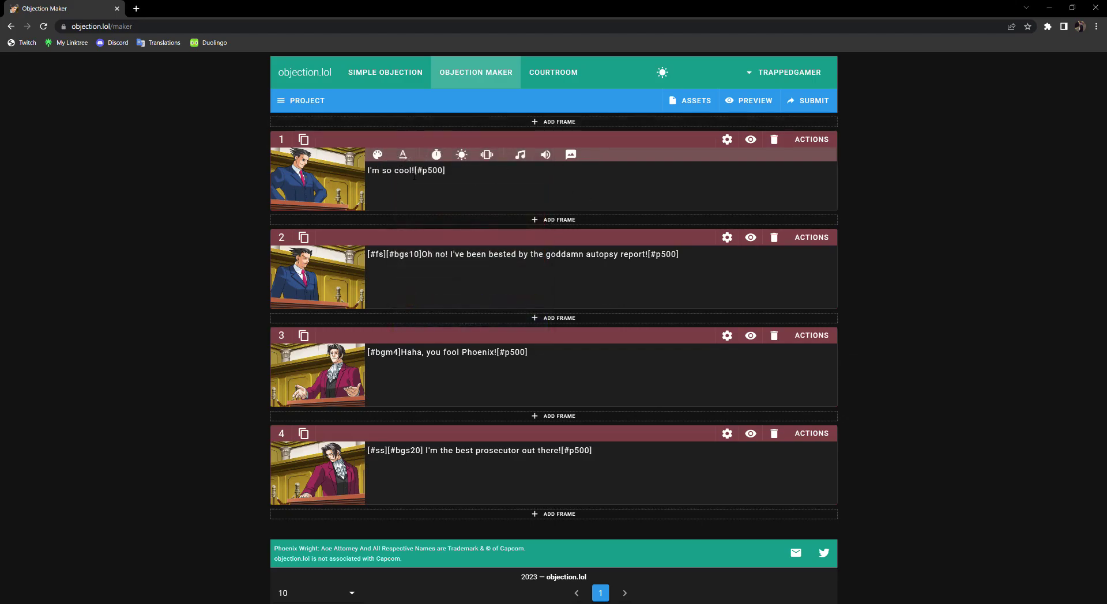
left_click_drag(403, 179, 421, 178)
left_click(378, 155)
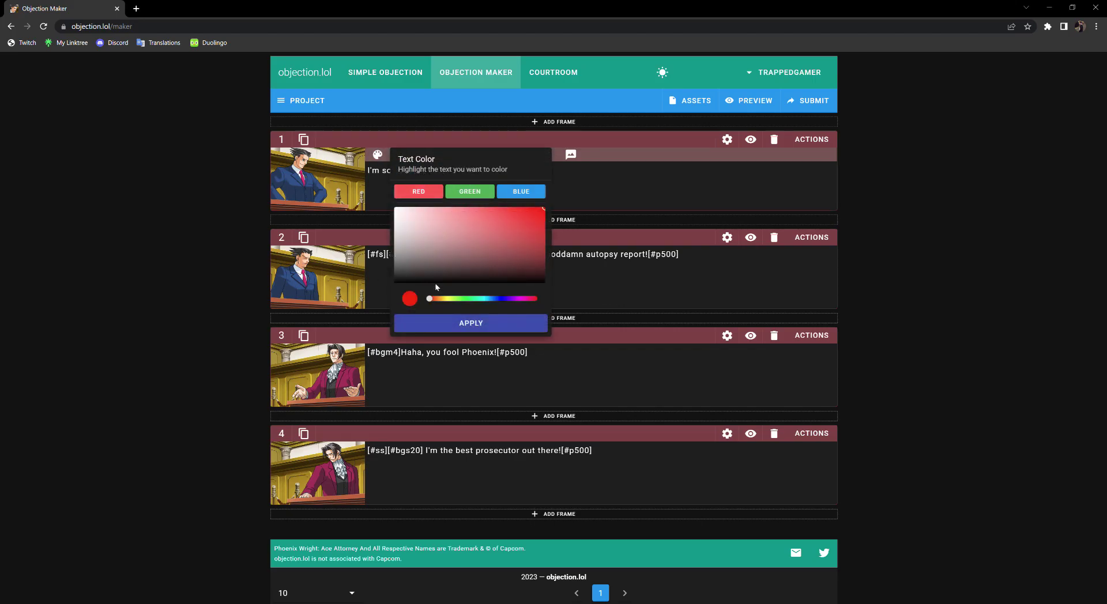
mouse_move(431, 299)
left_mouse_down()
mouse_move(541, 302)
mouse_move(427, 299)
left_mouse_up()
left_click(443, 191)
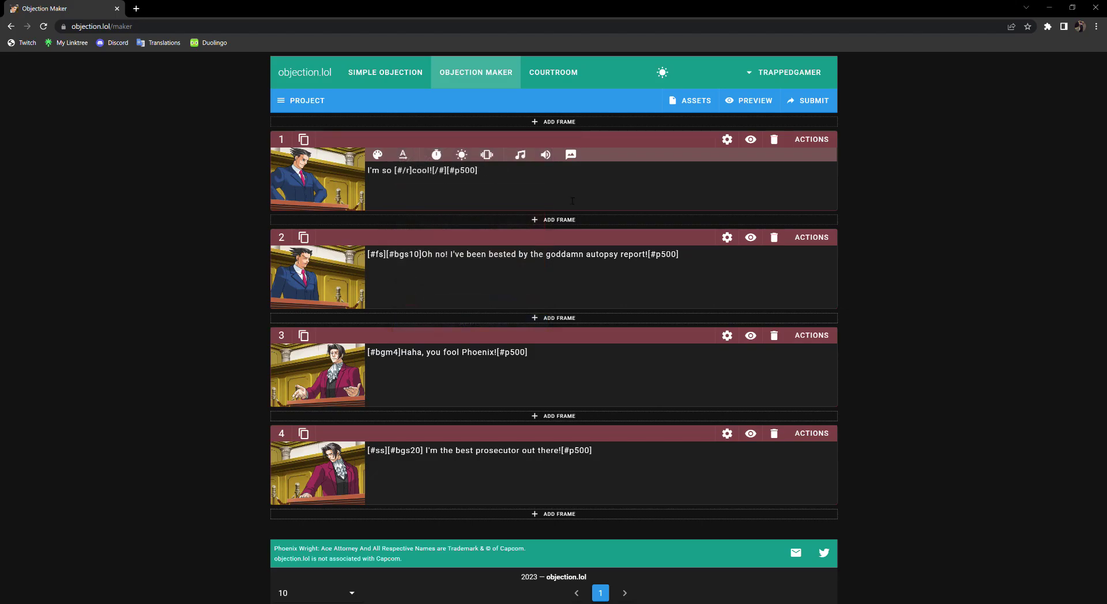
left_click(750, 140)
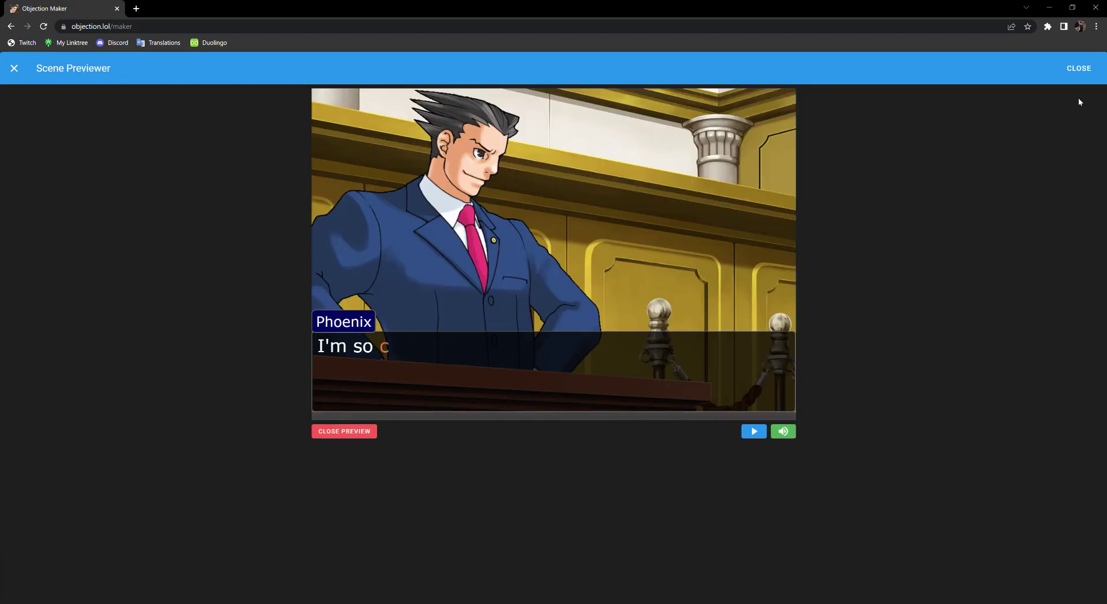
left_click(1097, 77)
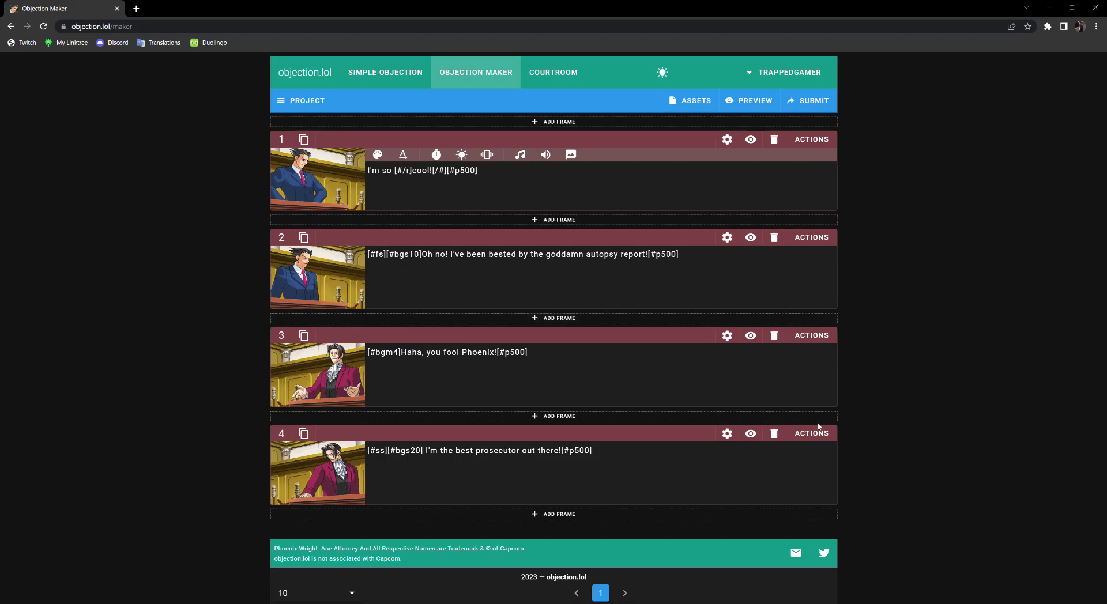
Step: Insert a new top frame with The Judge, Gavel Slam x1, in the Stand pose
left_click(556, 122)
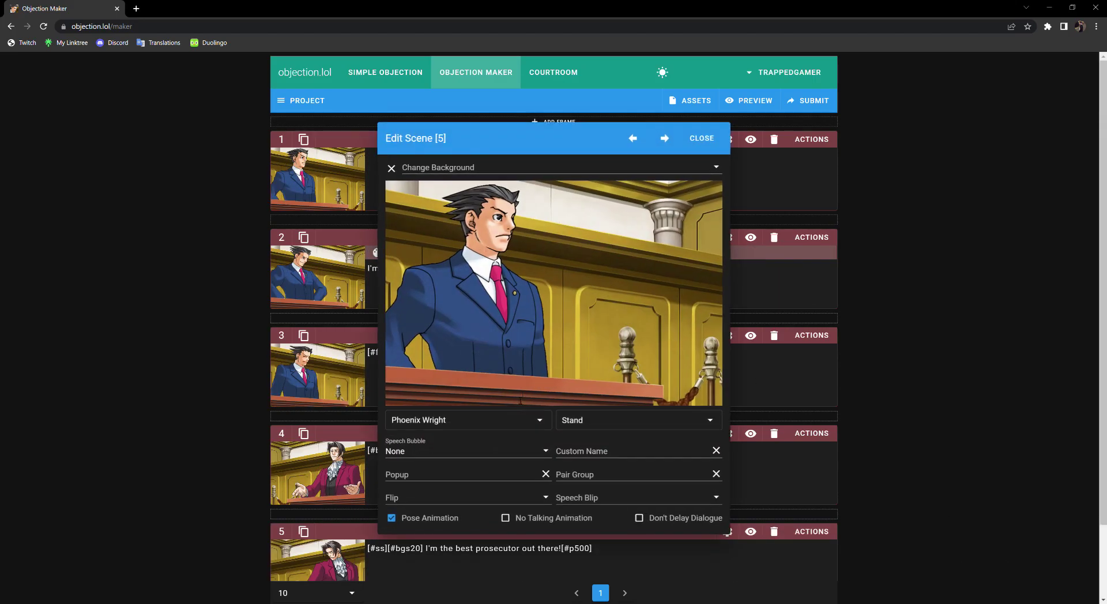
left_click(483, 416)
type("judge")
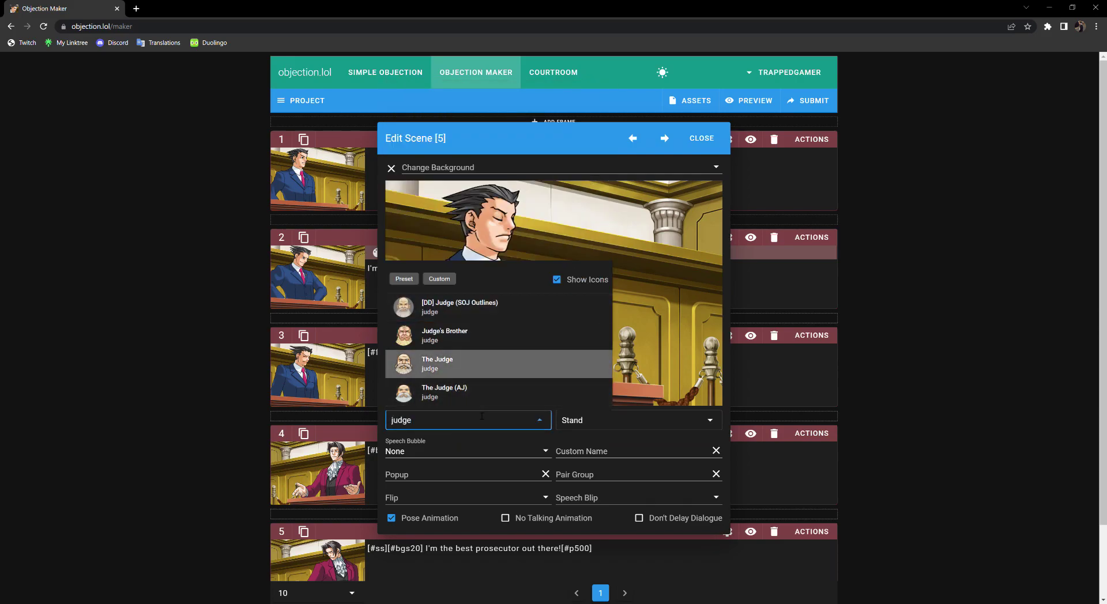
left_click(483, 362)
left_click(533, 458)
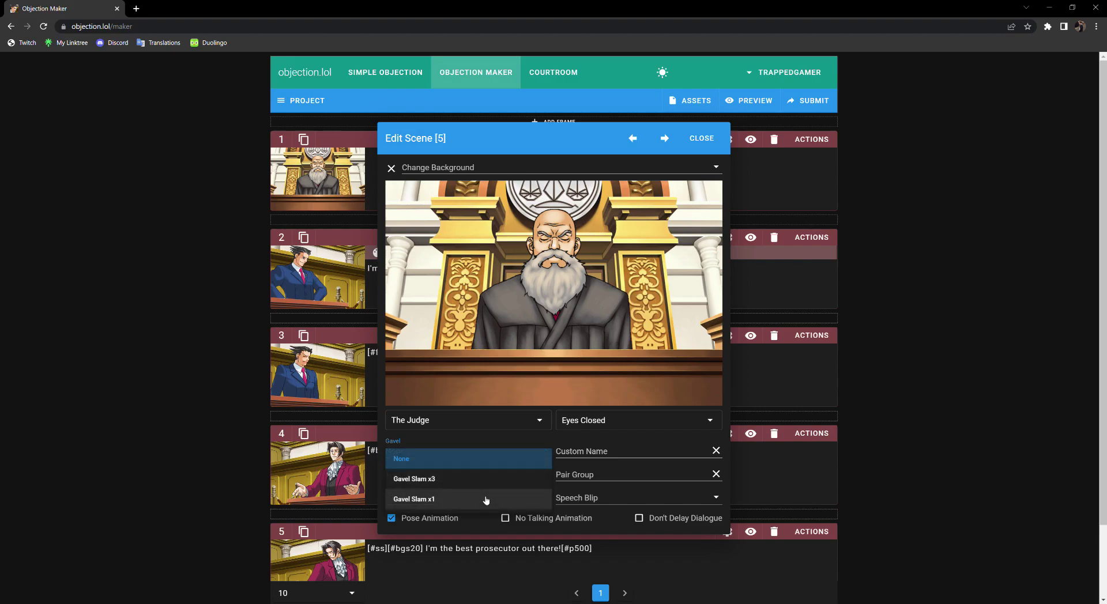
left_click(485, 477)
left_click(634, 421)
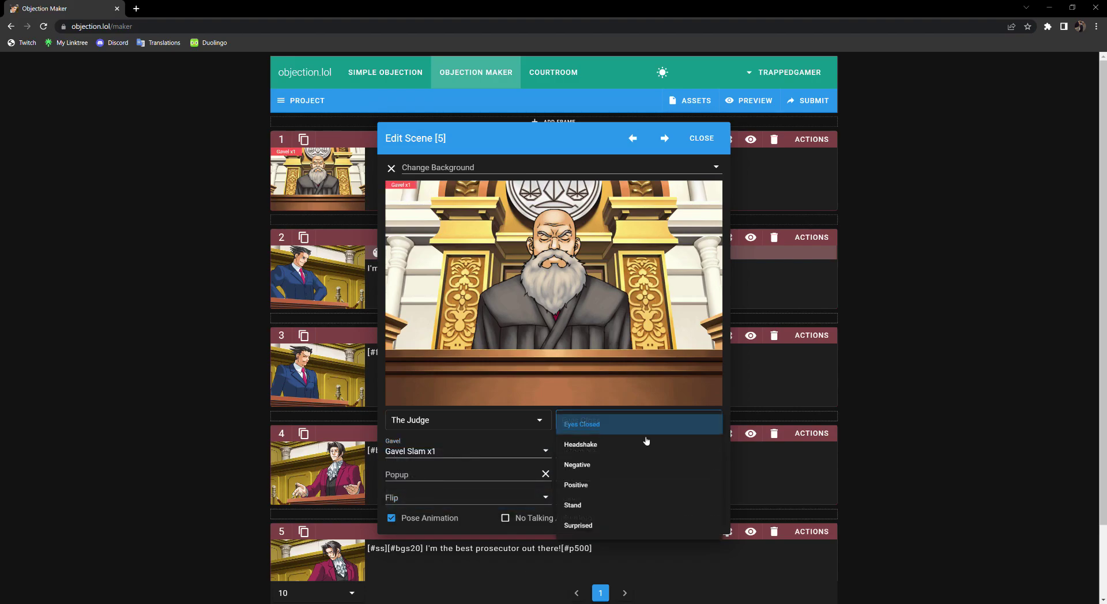
left_click(642, 507)
key("Escape")
Step: Add the Trial2001 music tag and type "This court is now in session, for the trial of Godot.[#p500]"
left_click(520, 155)
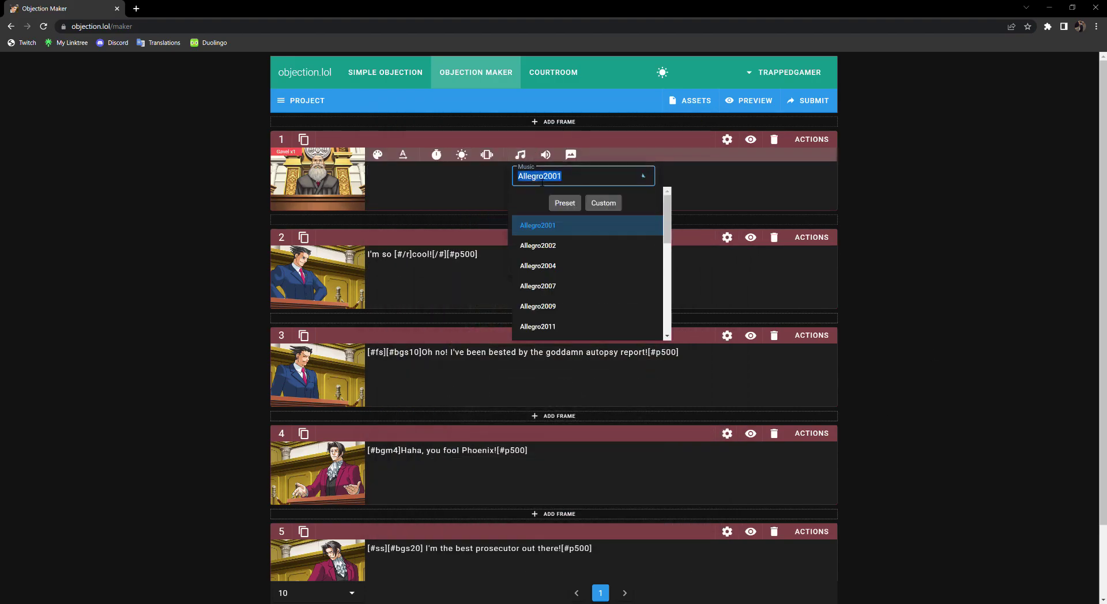
type("tr")
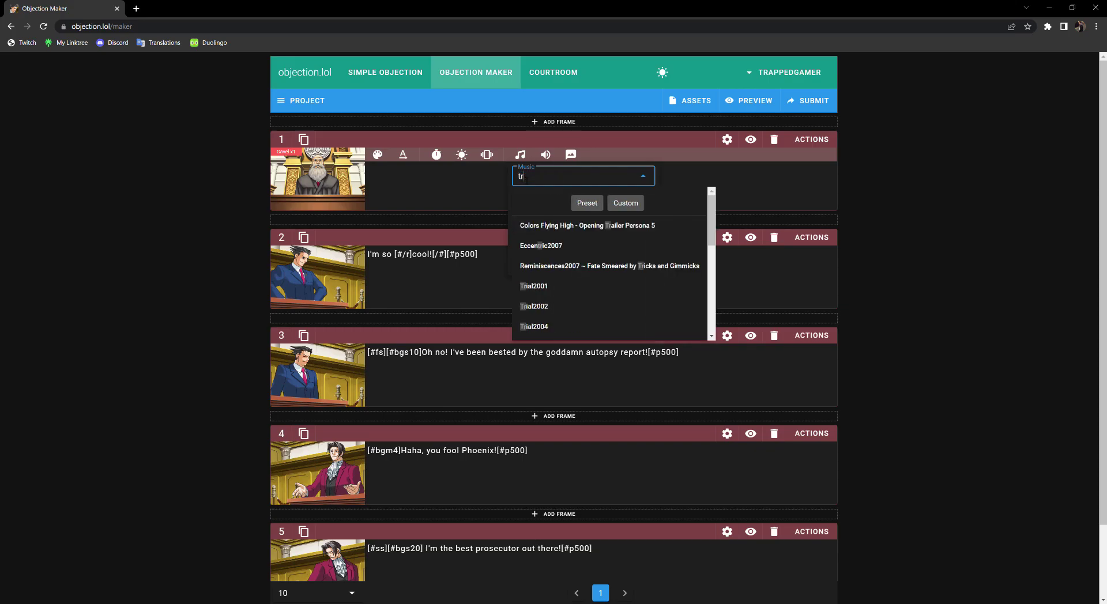
type("ial")
left_click(579, 226)
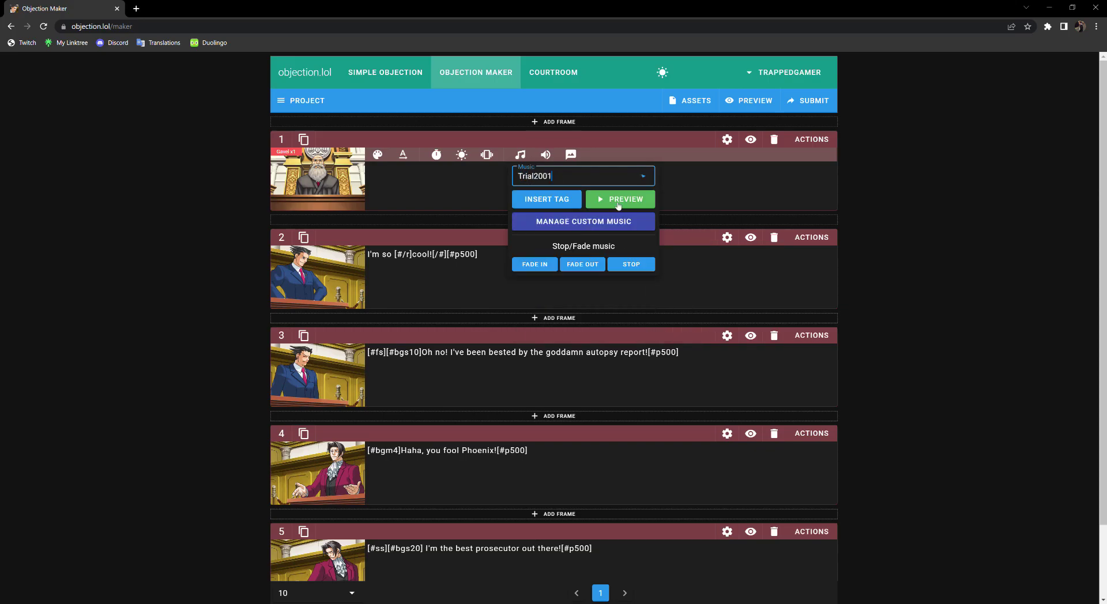
left_click(592, 199)
left_click(562, 199)
type("Thi")
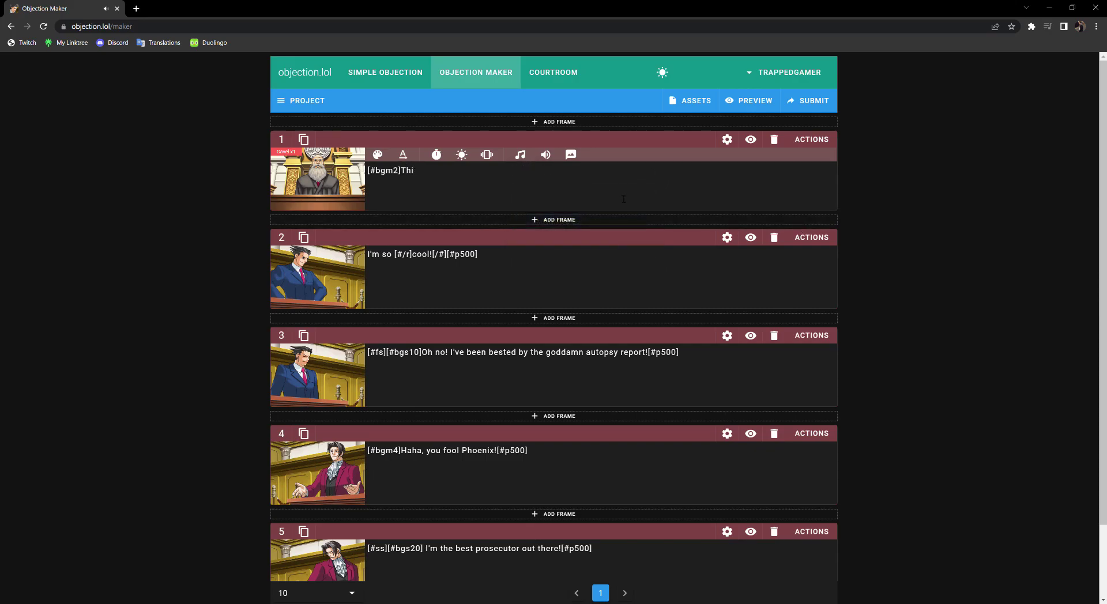
type("uss court is now in session, ")
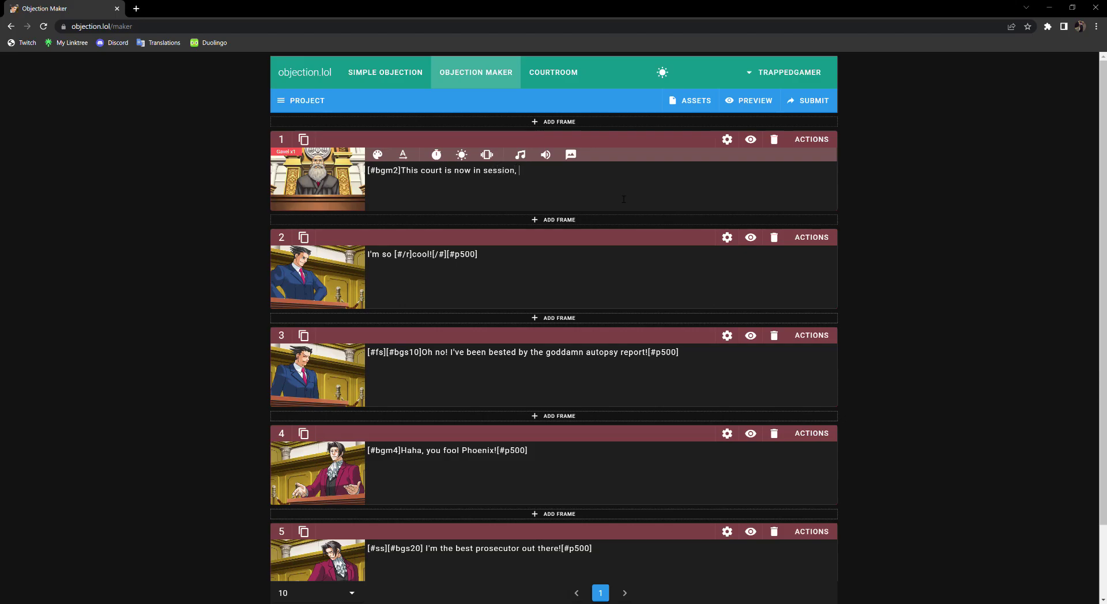
type("for the trial of Godot.[#p500")
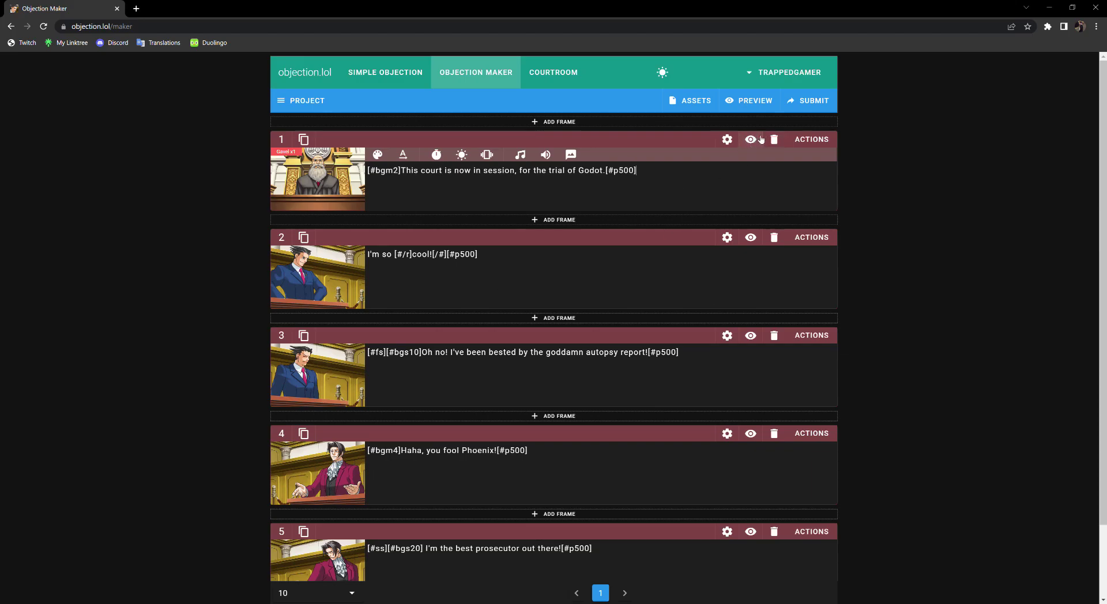
Step: Preview the judge's line, then enable 'Move to next frame immediately' for frame 1
left_click(751, 140)
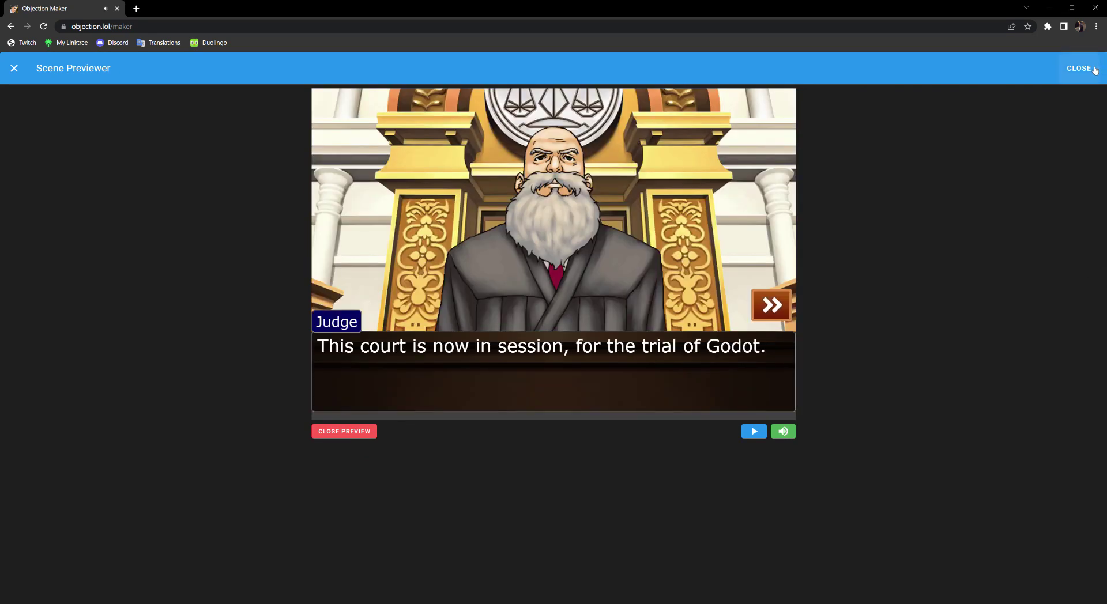
left_click(1080, 68)
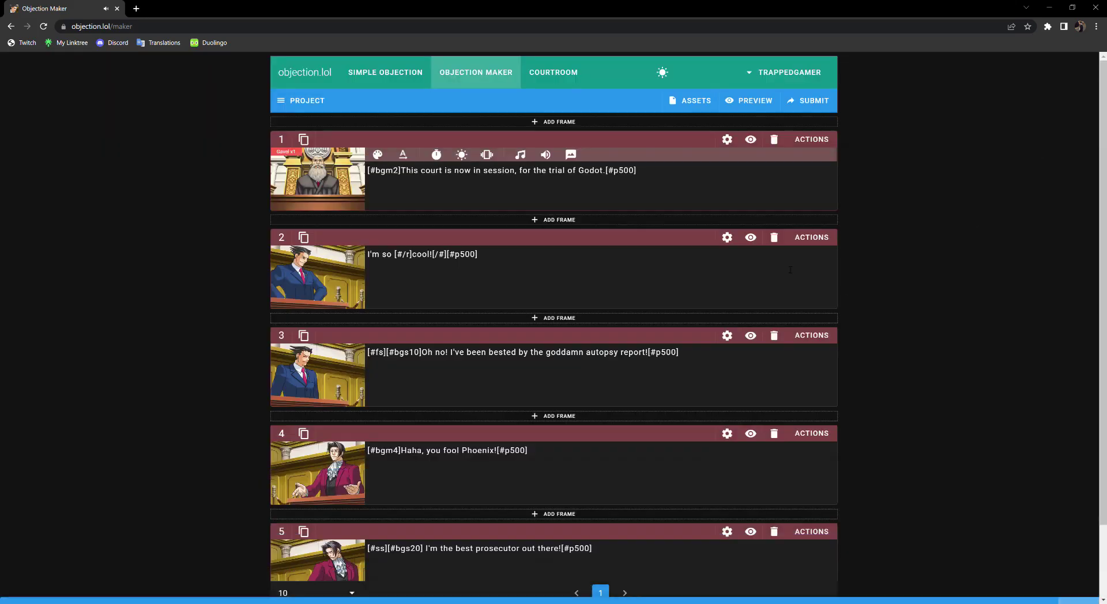
left_click(727, 139)
left_click(727, 180)
Step: Insert an empty Judge frame below the opening frame
triple_click(902, 343)
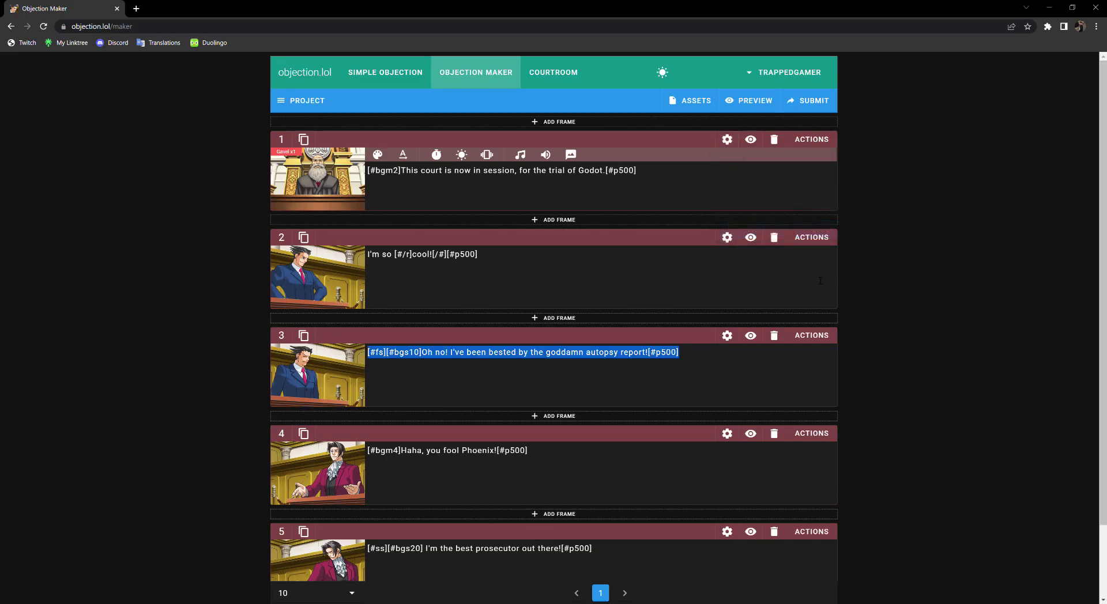
left_click(941, 286)
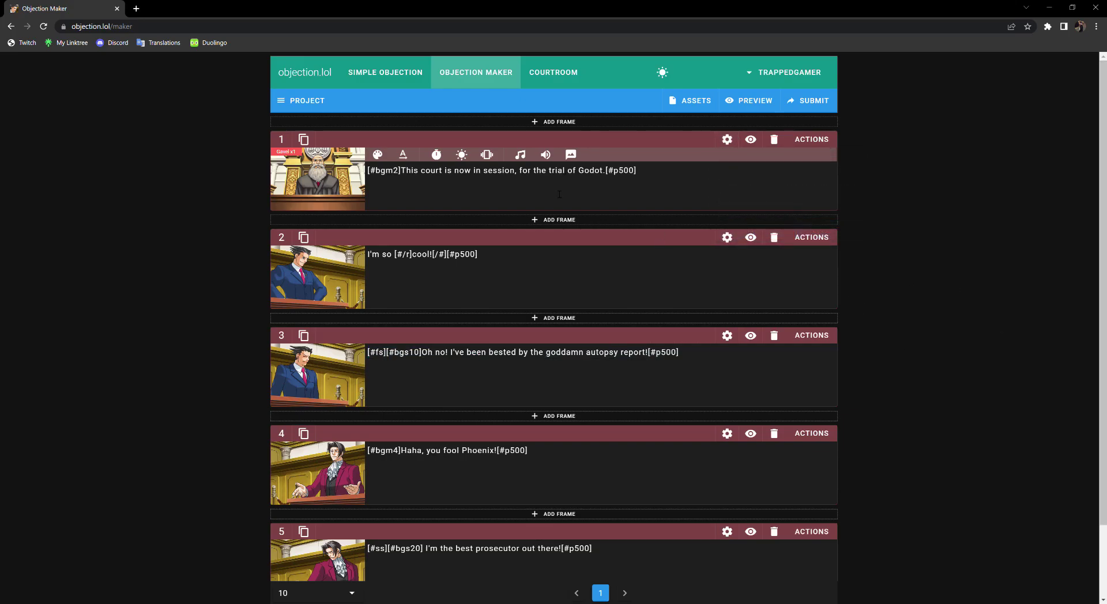
left_click(557, 220)
left_click(318, 267)
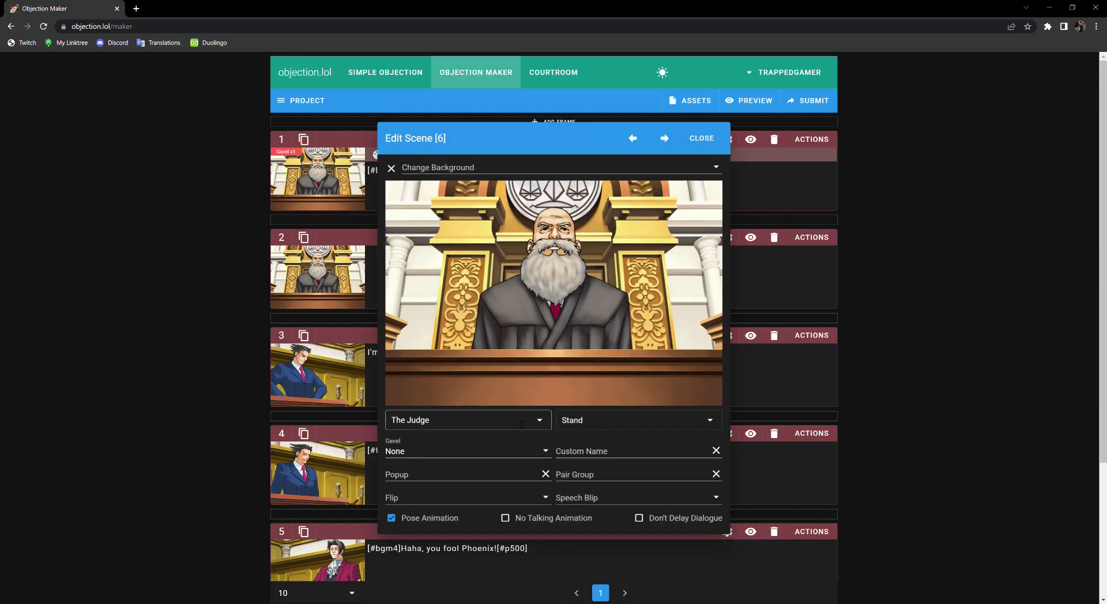
left_click(865, 284)
Step: Add a new top frame showing the Gallery character in the Talk pose
left_click(554, 121)
left_click(317, 179)
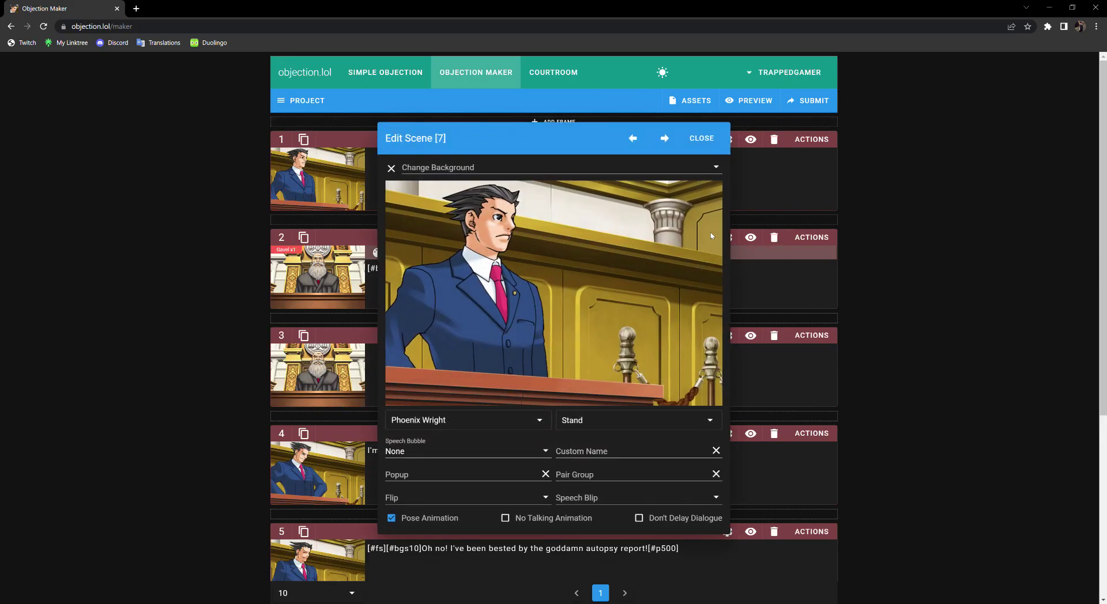
left_click(448, 425)
type("galler")
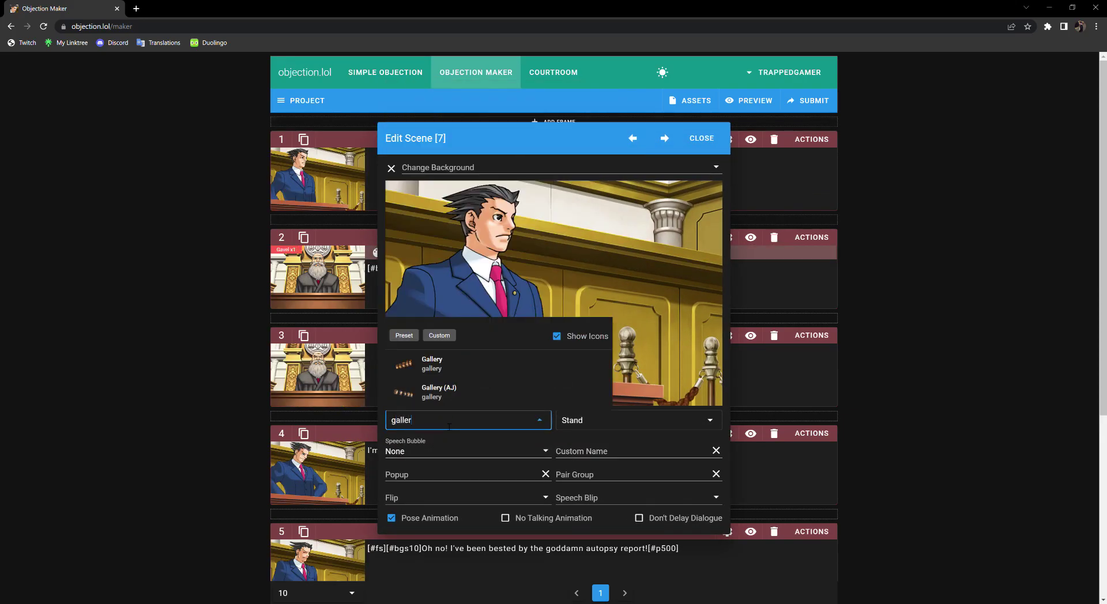
left_click(508, 364)
left_click(623, 420)
left_click(617, 462)
left_click(1073, 340)
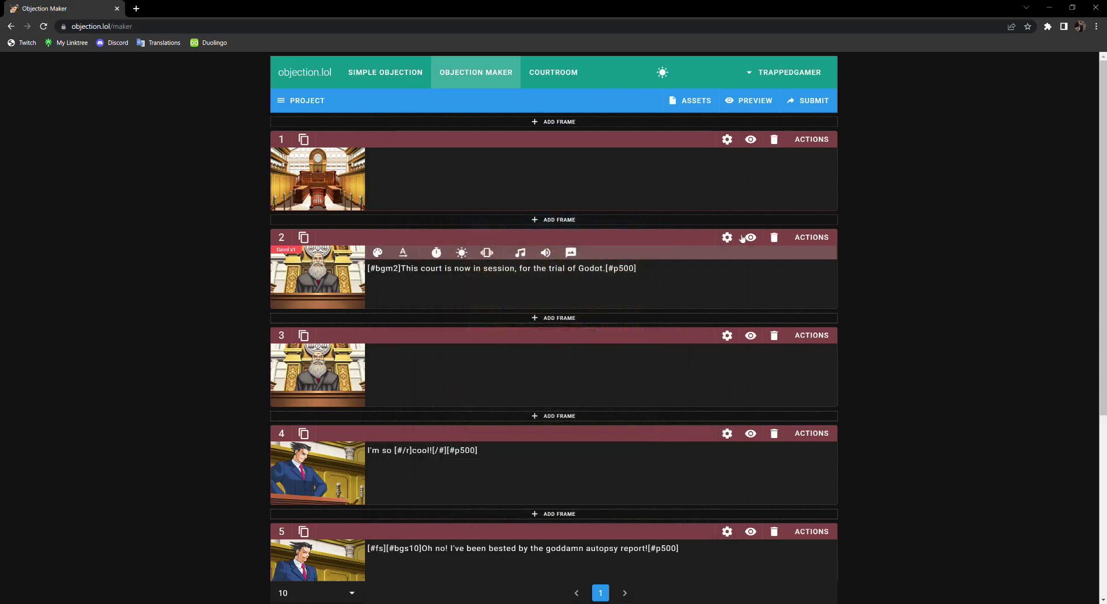
left_click(728, 140)
Step: Make frame 1 advance immediately and caption it 'Courtroom No 5, 10:00AM.' without the date
left_click(724, 181)
left_click(612, 202)
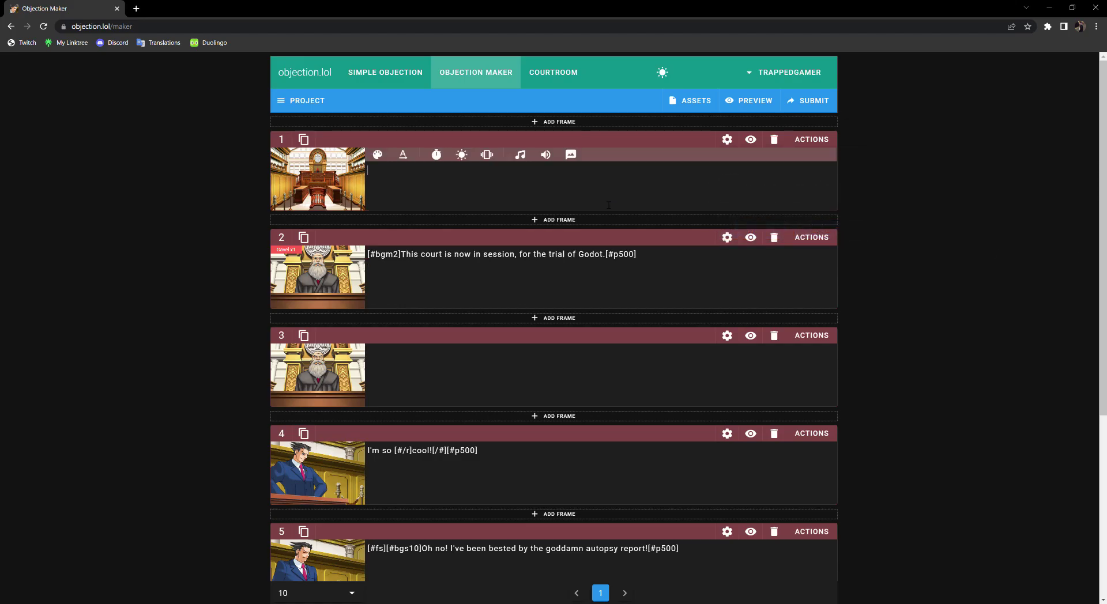
type("Courtroom NO")
type(" 5")
type(", 10:00")
type("AZ")
type("anuary")
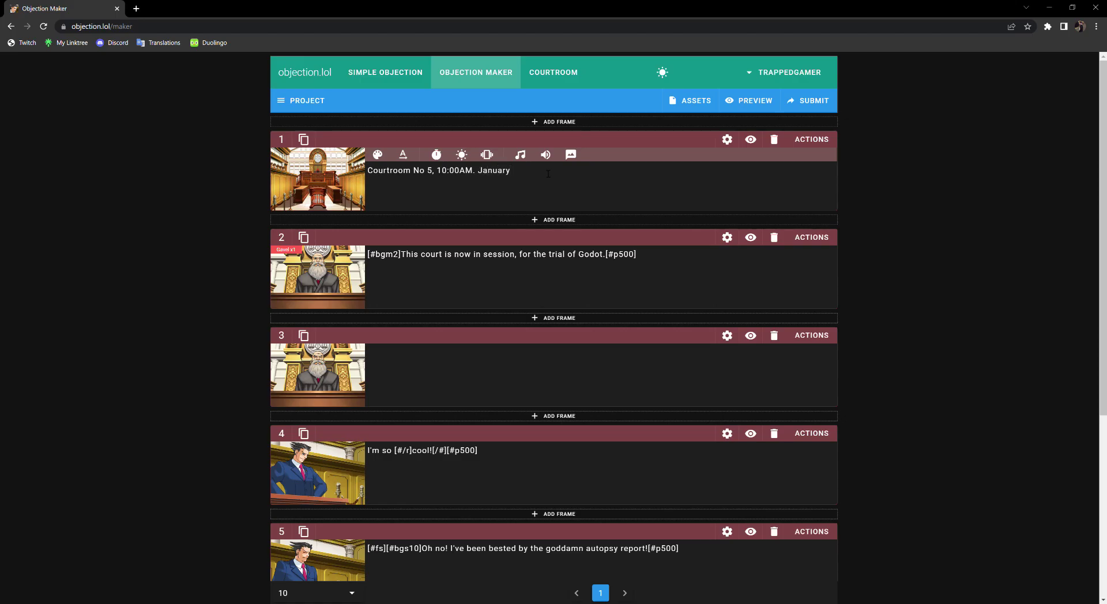
type(" 27th, 2023.")
left_click_drag(559, 171, 484, 194)
key("BackSpace")
Step: Append a [#p600] pause to the caption and preview the frame
type("[#p60")
type("00")
key("Home")
key("shift+Right")
left_click(750, 139)
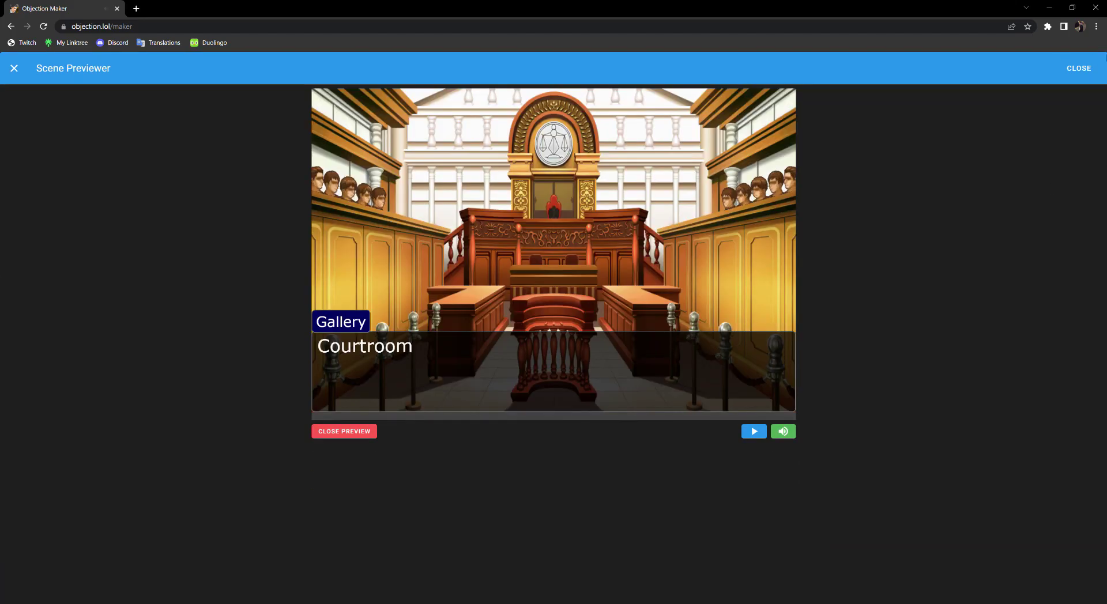
left_click(1097, 68)
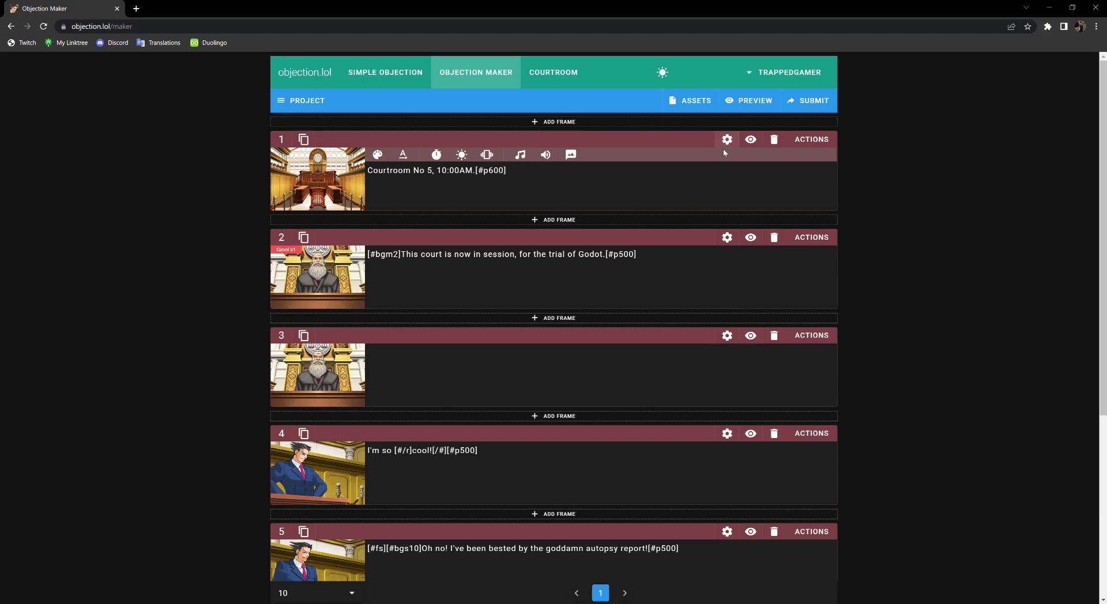
Step: Add Action 1 to frame 1 assigning Phoenix Wright to the gallery
left_click(812, 139)
left_click(661, 143)
left_click(539, 201)
left_click(520, 267)
left_click(542, 232)
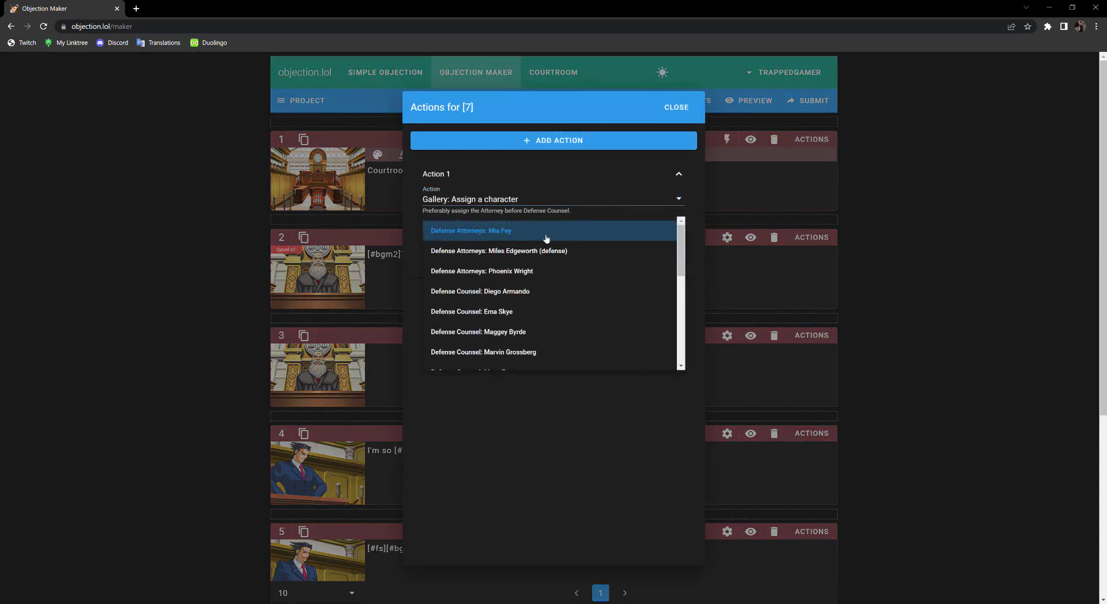
left_click(547, 273)
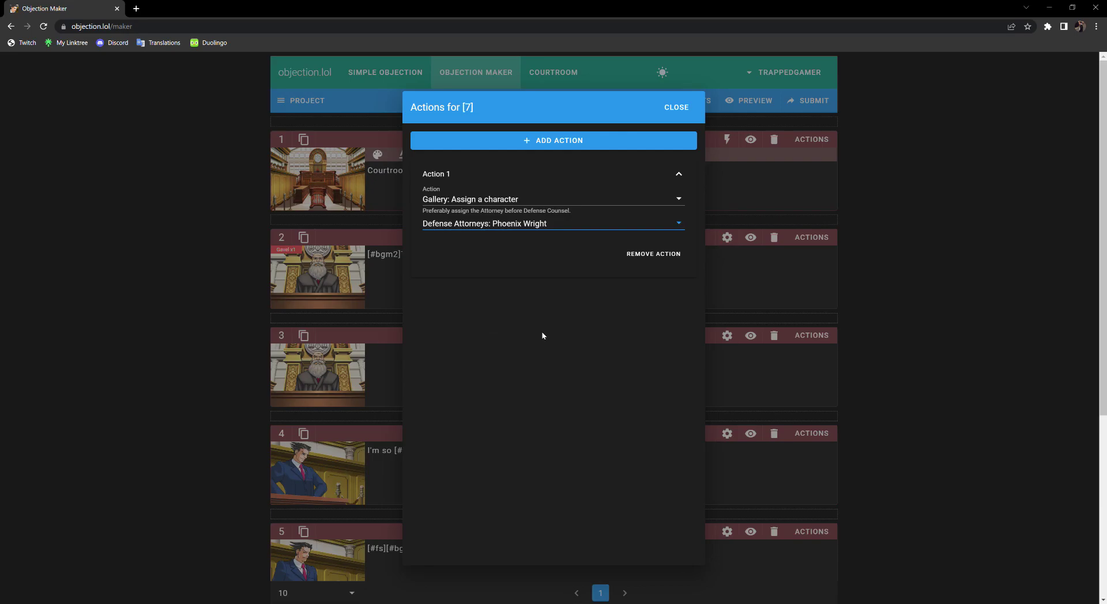
Step: Add Action 2 assigning Miles Edgeworth to the gallery
left_click(637, 145)
left_click(582, 224)
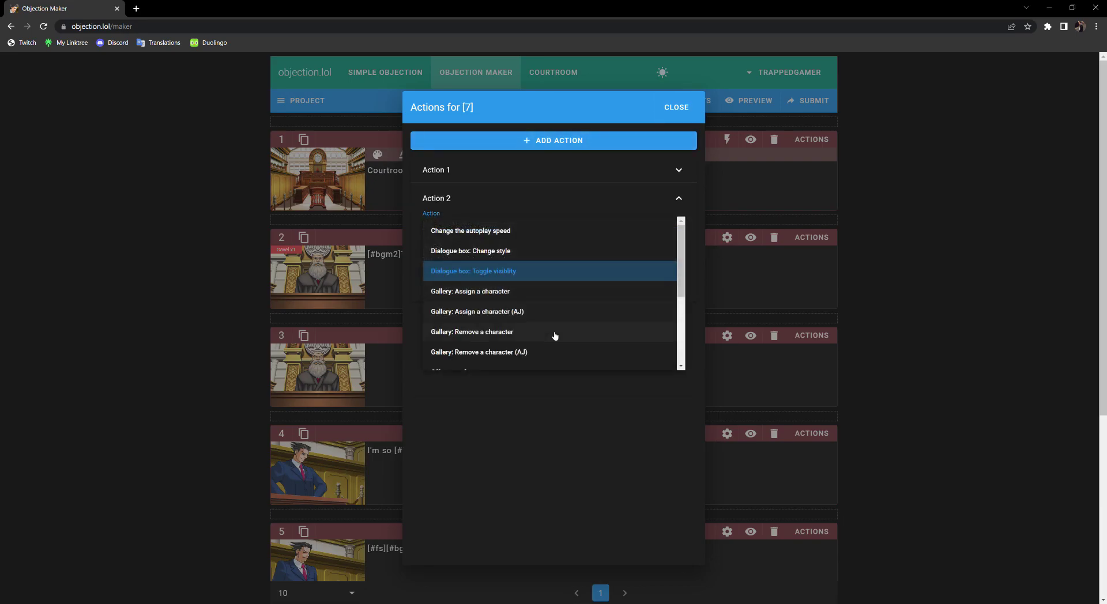
left_click(552, 293)
left_click(532, 254)
scroll(553, 321, "down", 6)
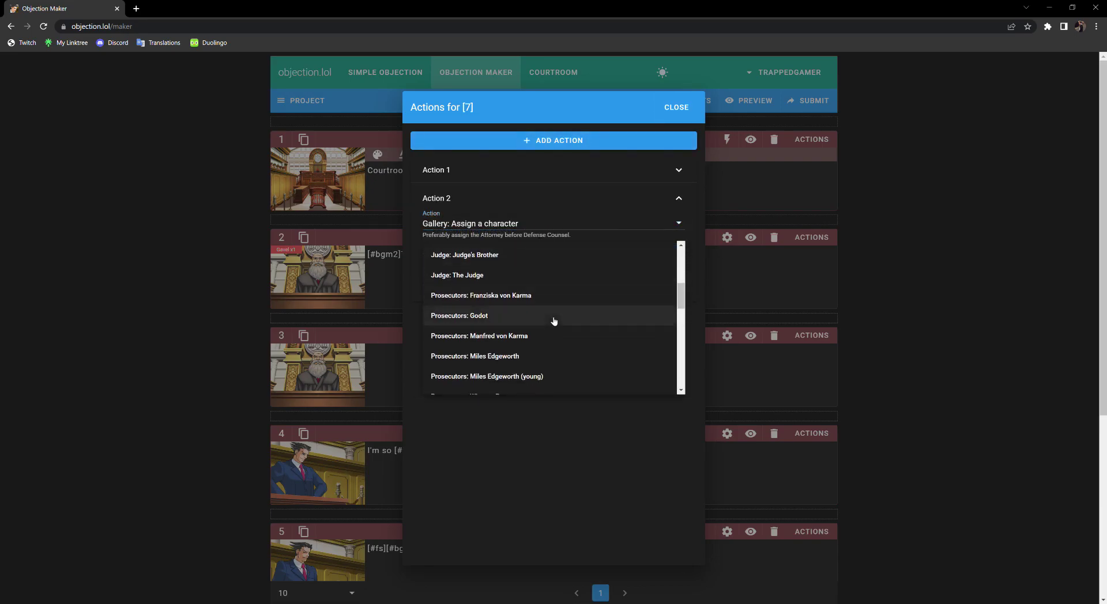
left_click(520, 255)
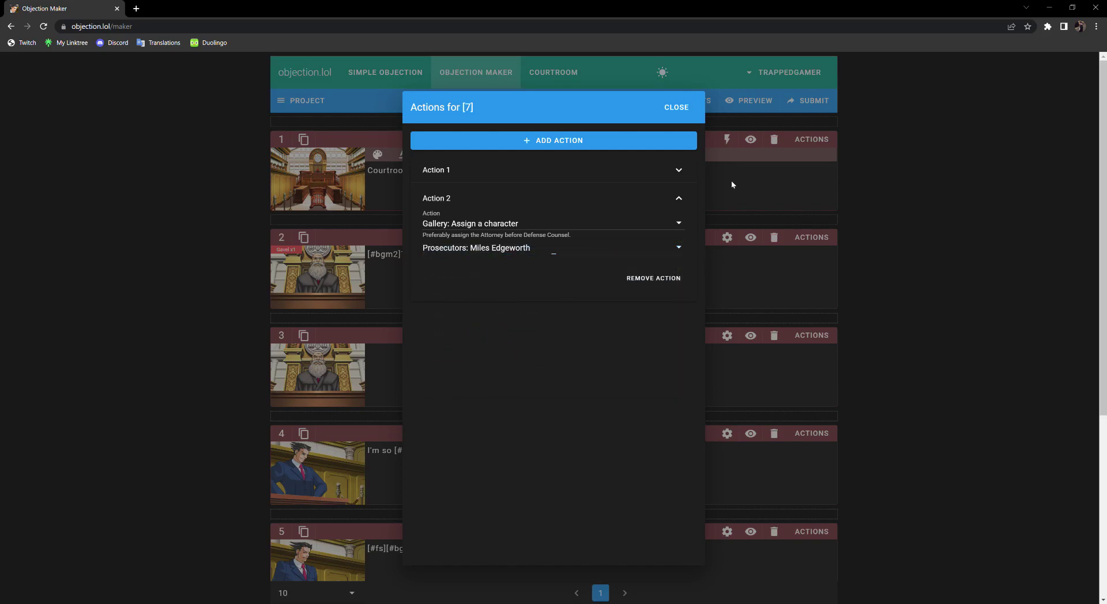
left_click(675, 203)
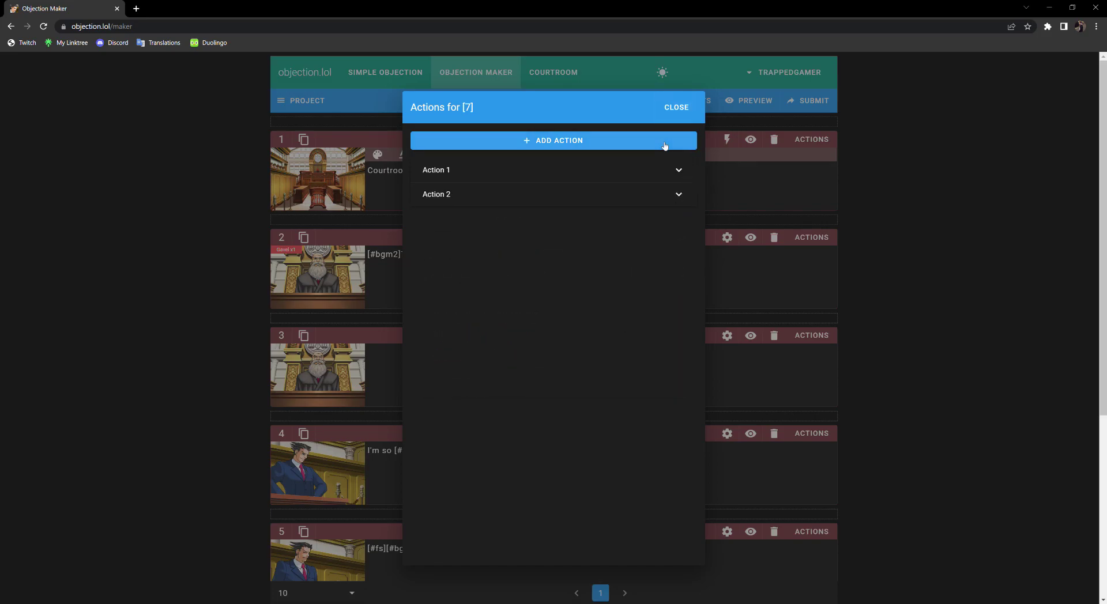
Step: Add Action 3 assigning The Judge to the gallery
left_click(663, 144)
left_click(598, 251)
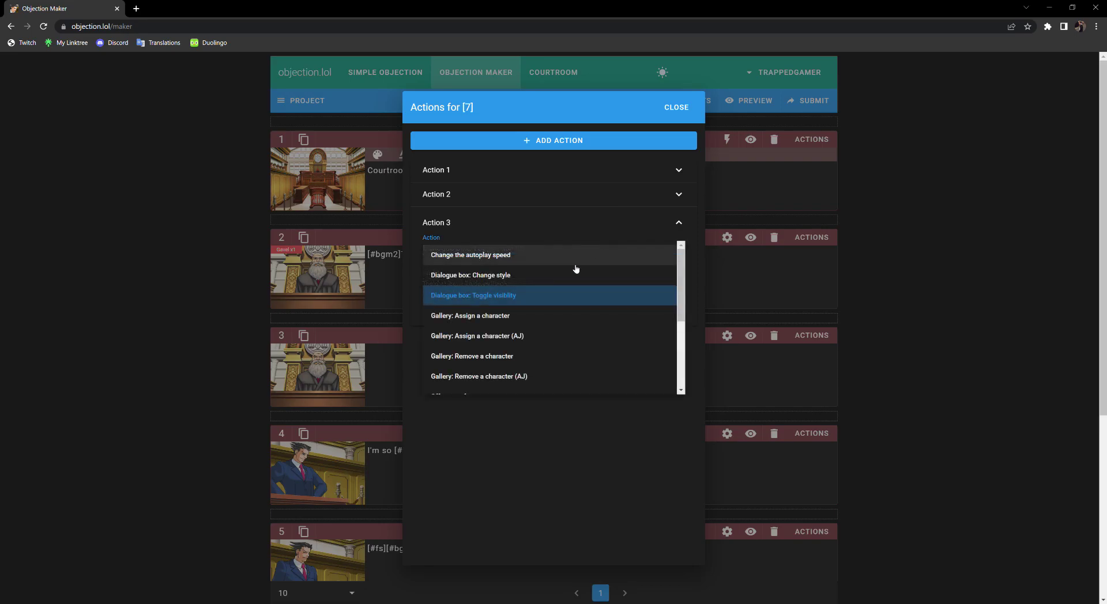
left_click(573, 317)
left_click(495, 271)
scroll(496, 306, "down", 5)
left_click(496, 300)
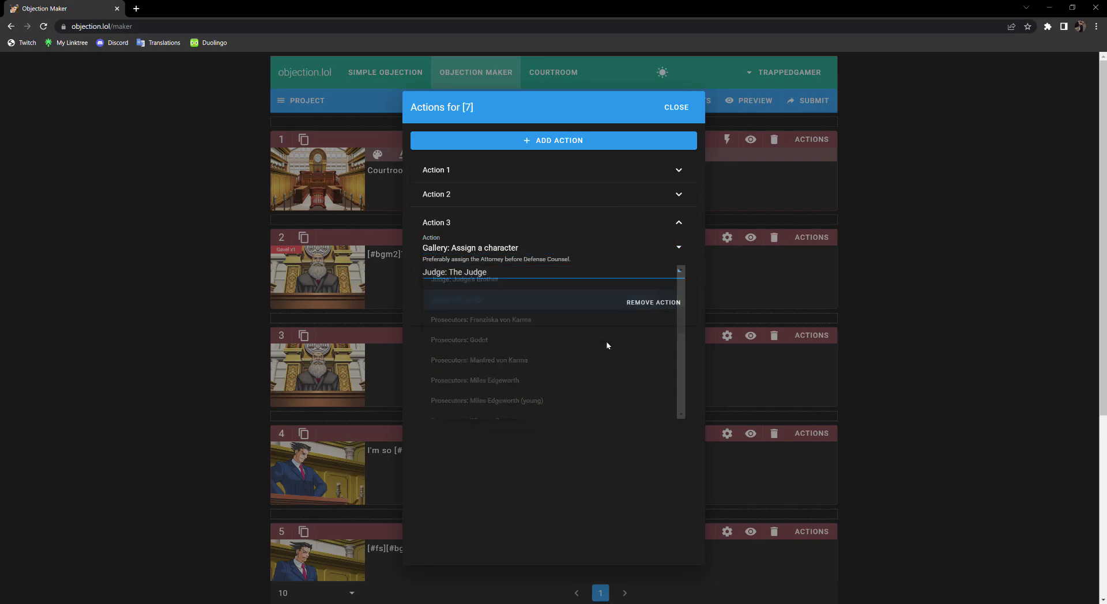
left_click(665, 219)
triple_click(657, 154)
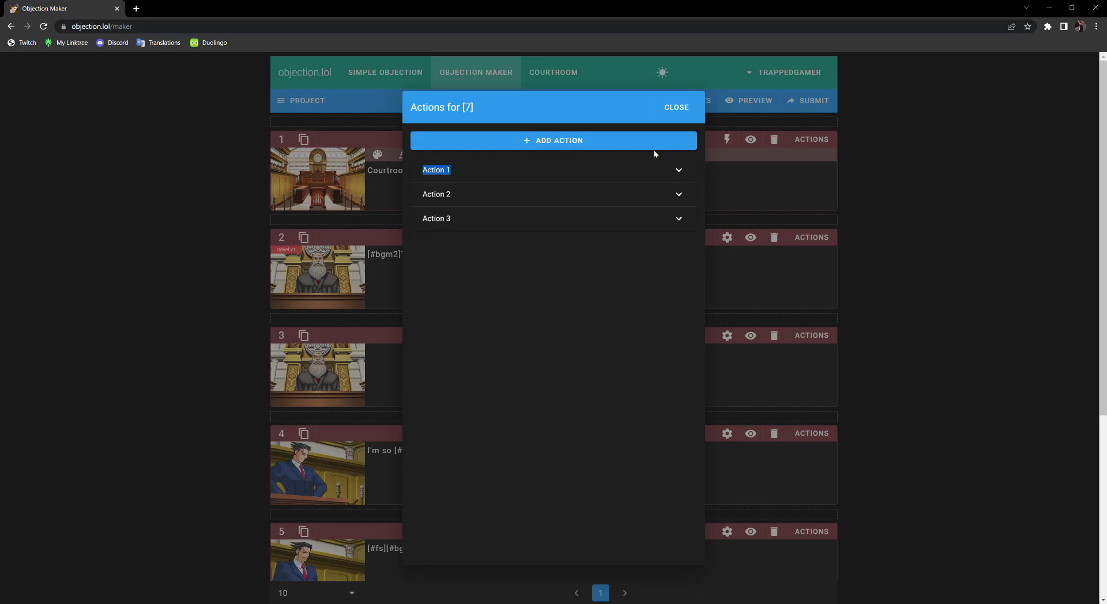
left_click(671, 152)
Step: Add Action 4 assigning Mia Fey to the gallery and close the actions list
left_click(661, 147)
left_click(592, 277)
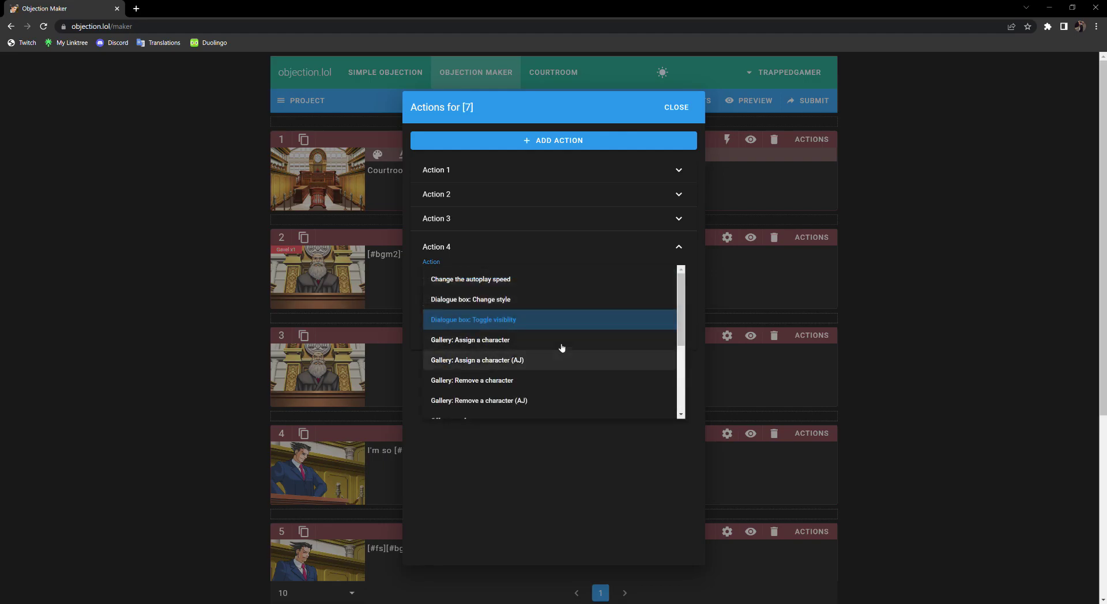
left_click(565, 339)
left_click(583, 297)
scroll(583, 323, "down", 12)
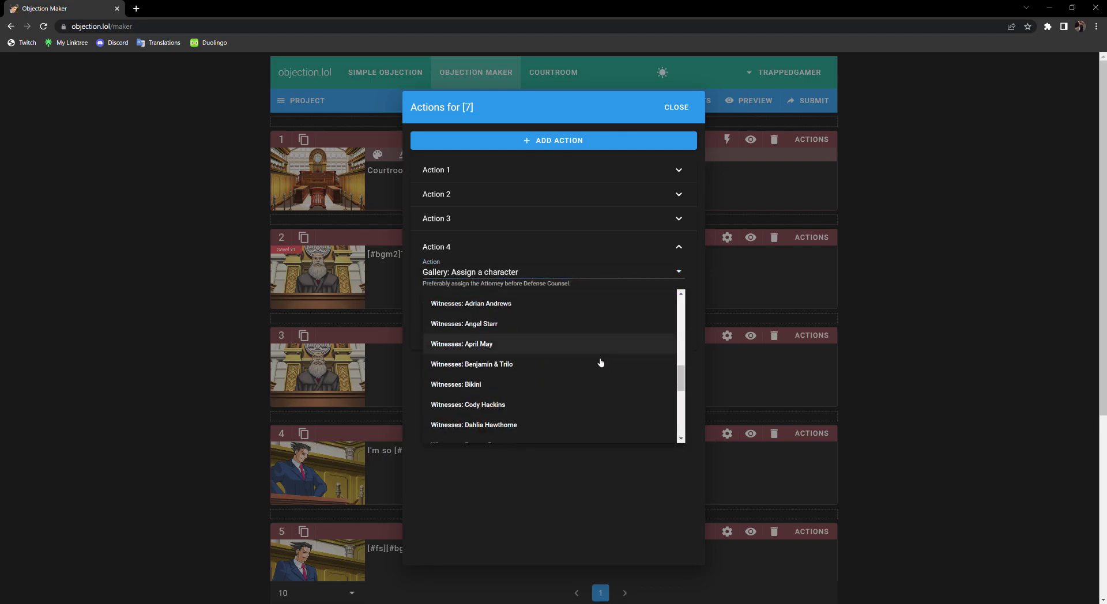
scroll(578, 349, "down", 5)
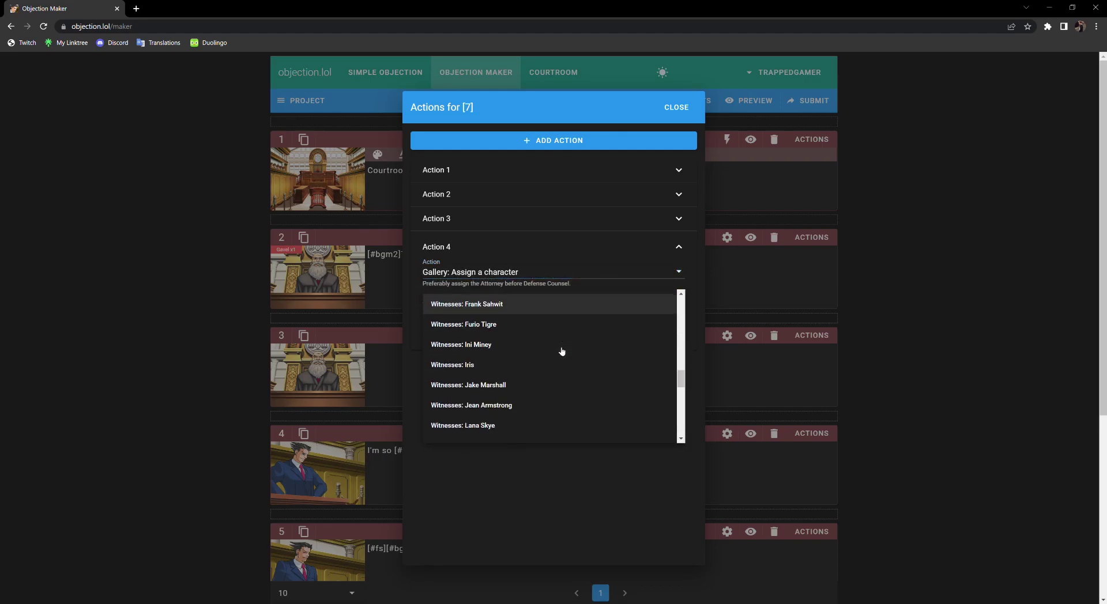
scroll(562, 351, "down", 2)
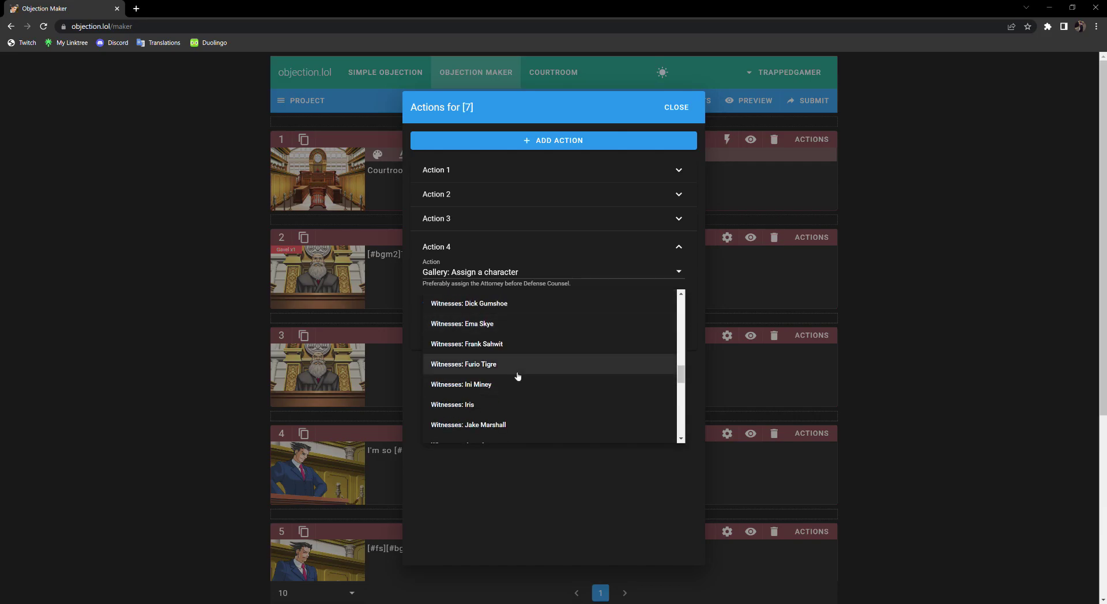
left_click(707, 348)
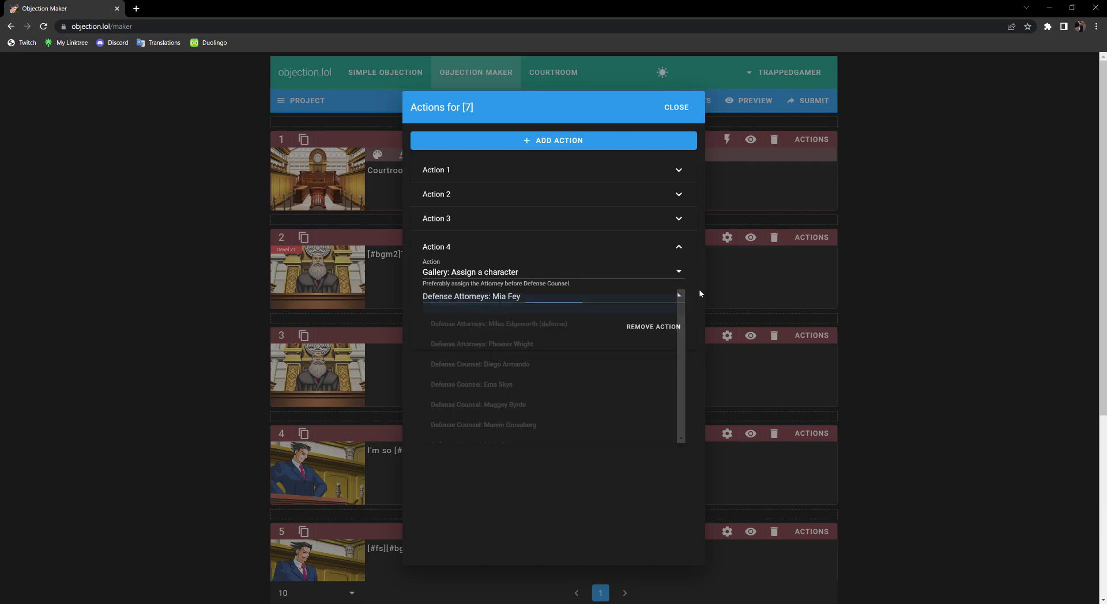
left_click(677, 107)
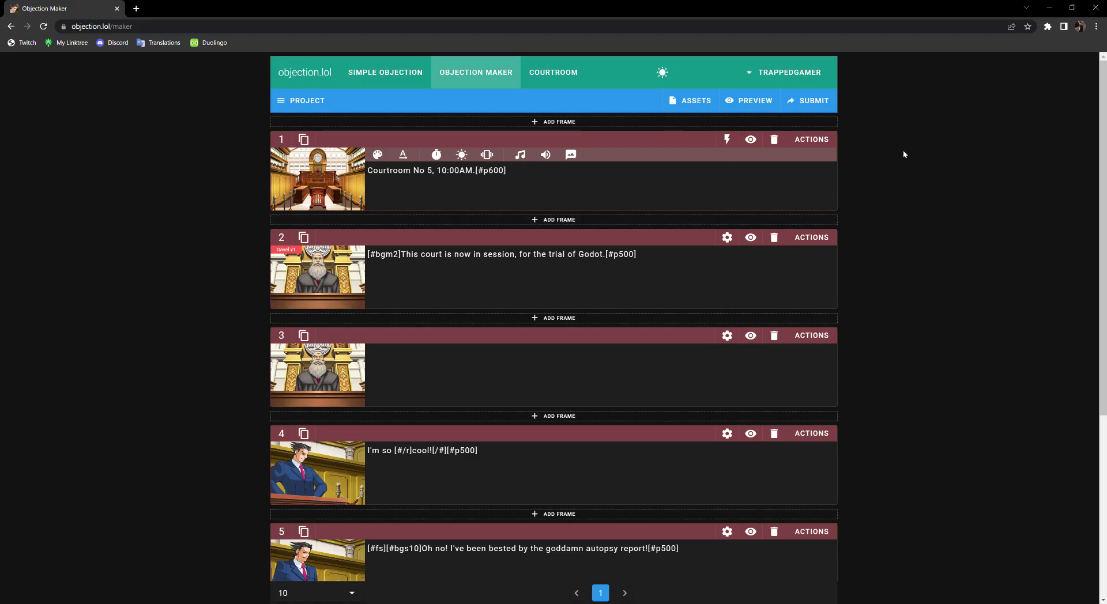
Step: Swap frame 3's Judge for Godot at the witness stand, posed Stand
left_click(322, 367)
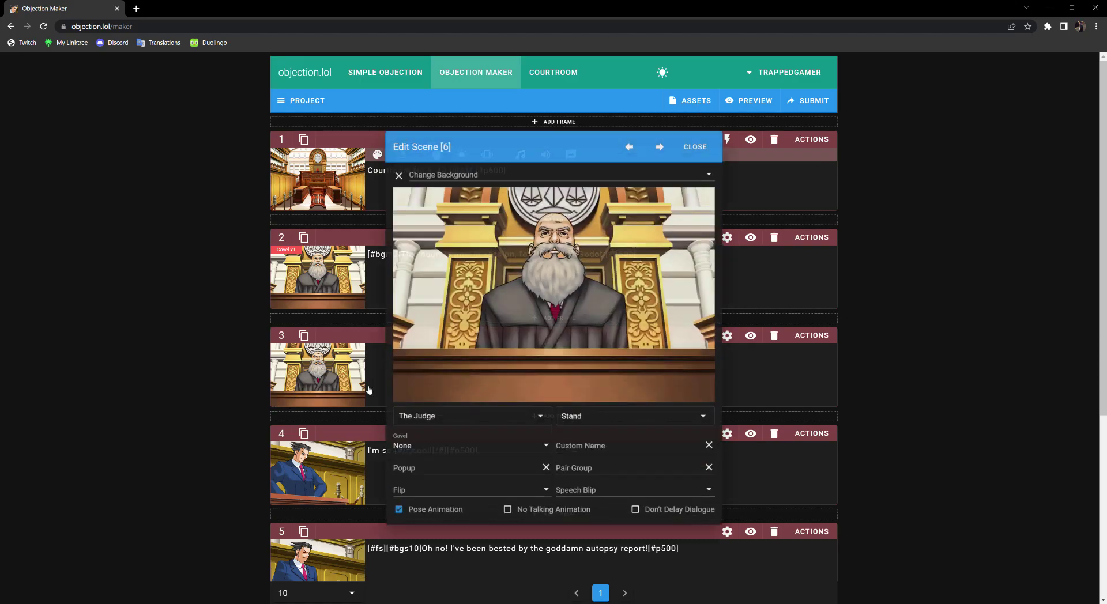
left_click(530, 425)
type("godo")
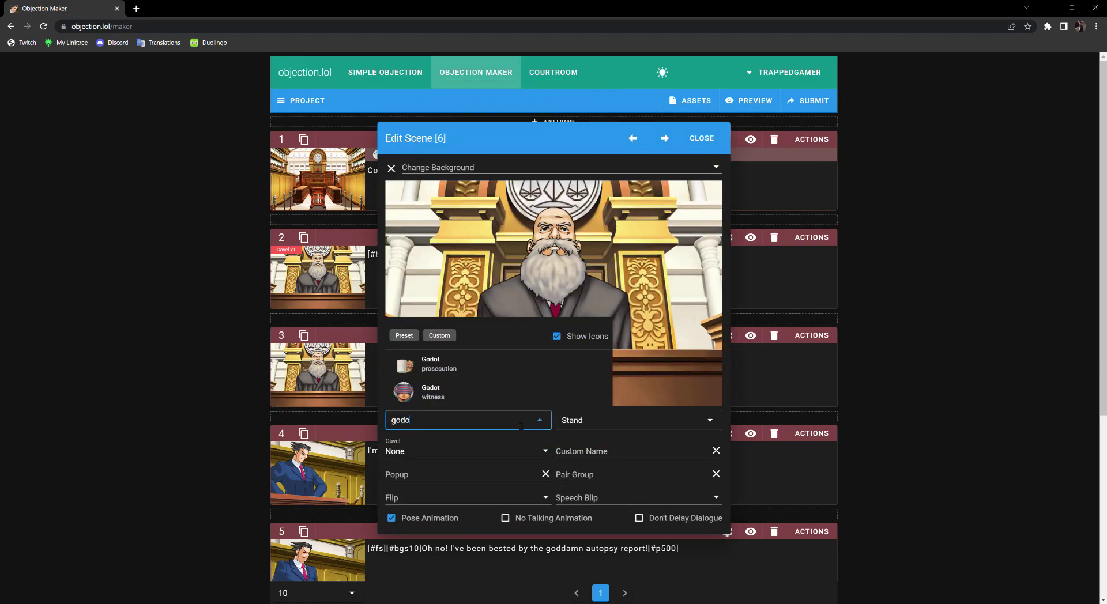
left_click(439, 392)
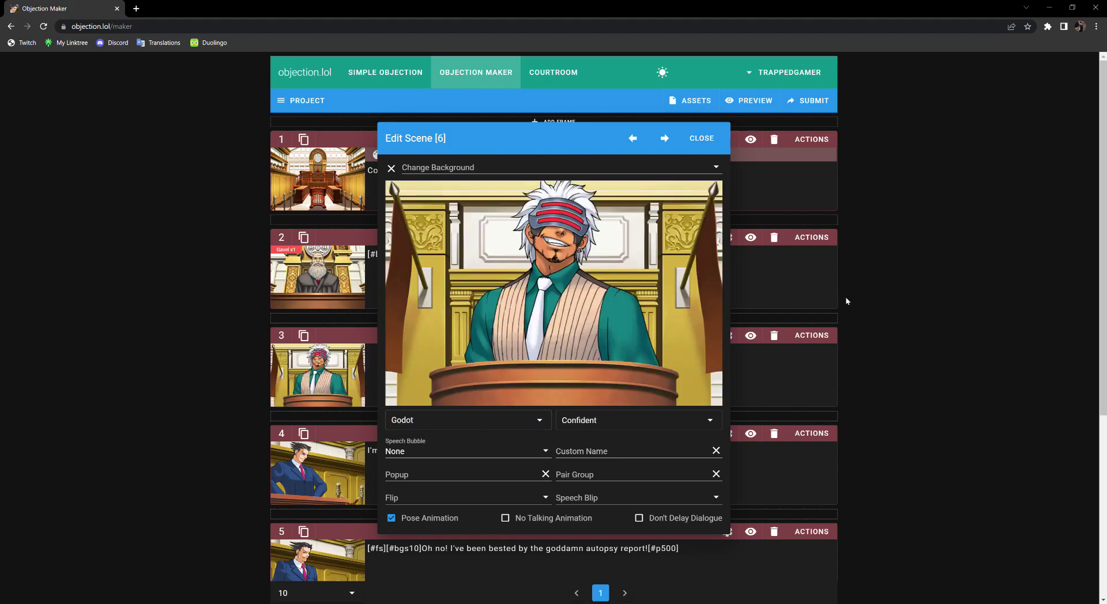
left_click(646, 420)
left_click(616, 445)
left_click(625, 445)
left_click(635, 420)
left_click(632, 465)
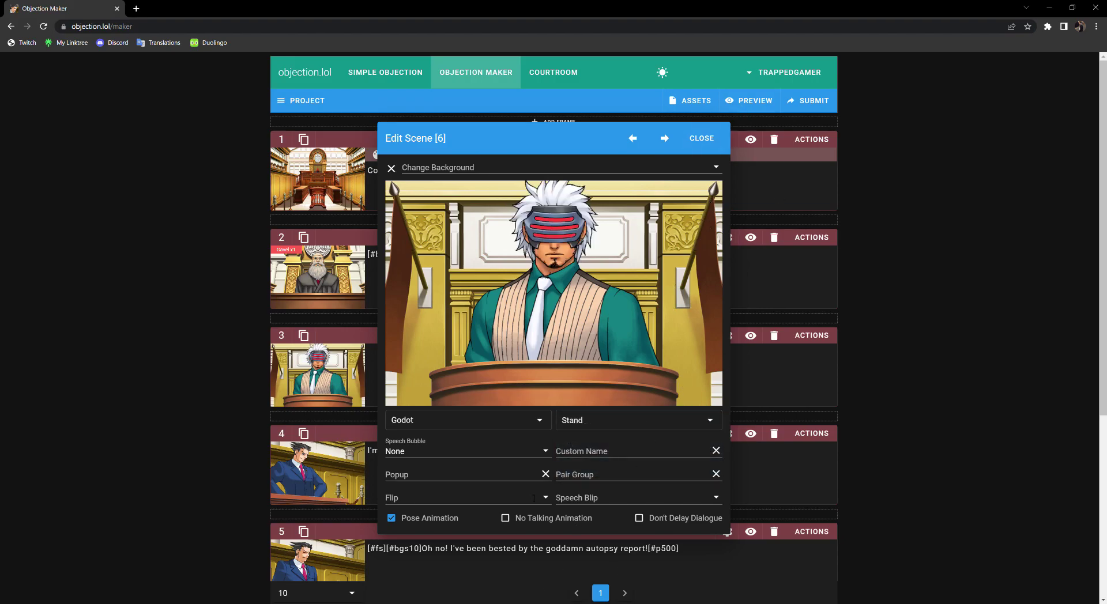
left_click(979, 514)
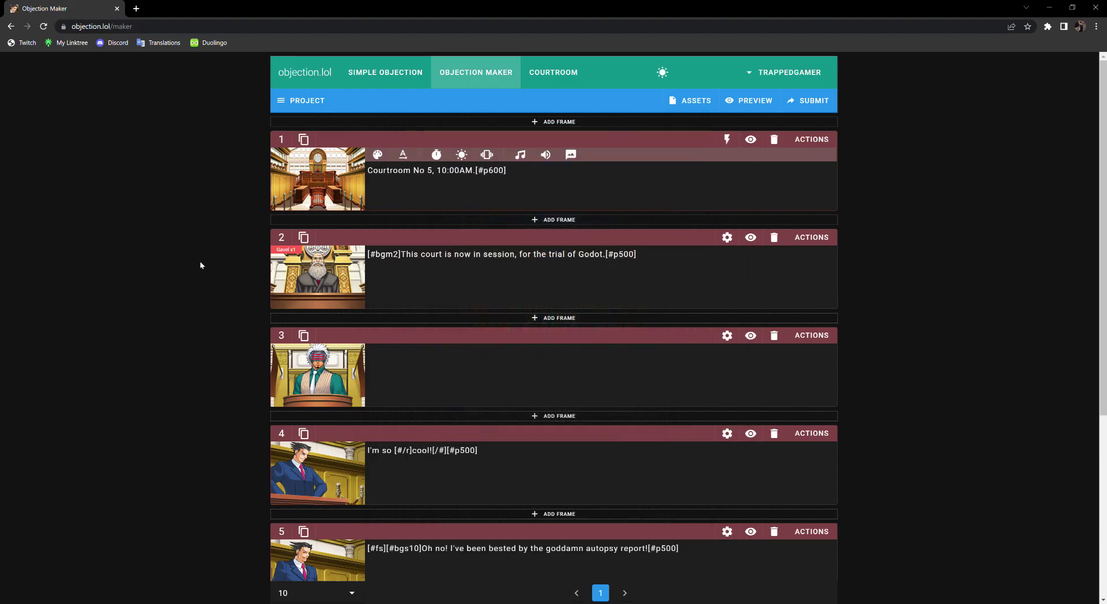
Step: Write frame 3's line 'I wonder what Godot it thinking?' followed by a [#p500] pause
left_click(283, 376)
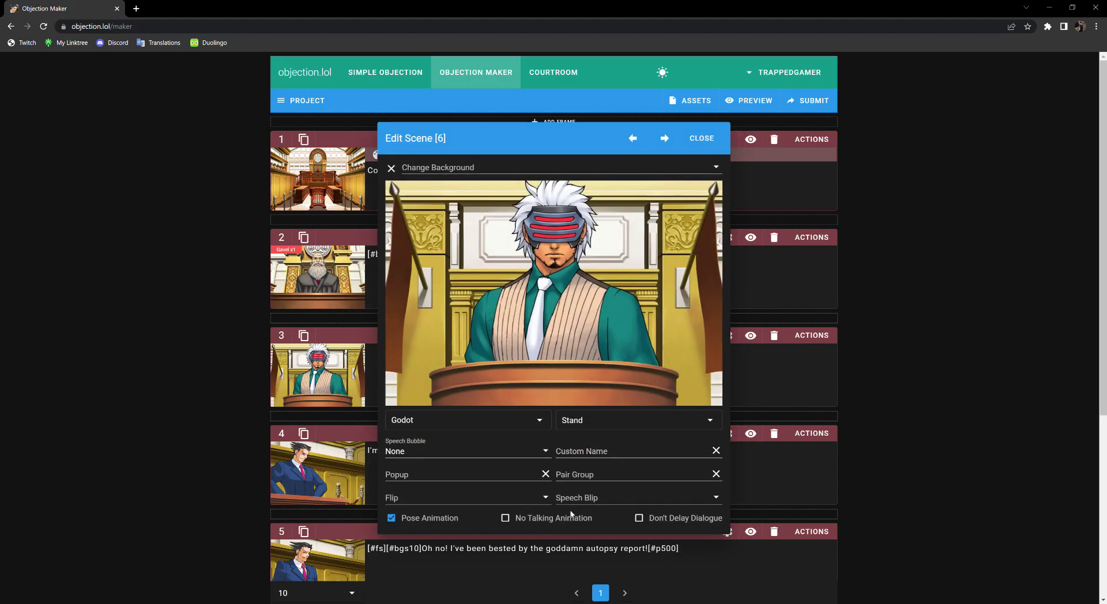
left_click(909, 501)
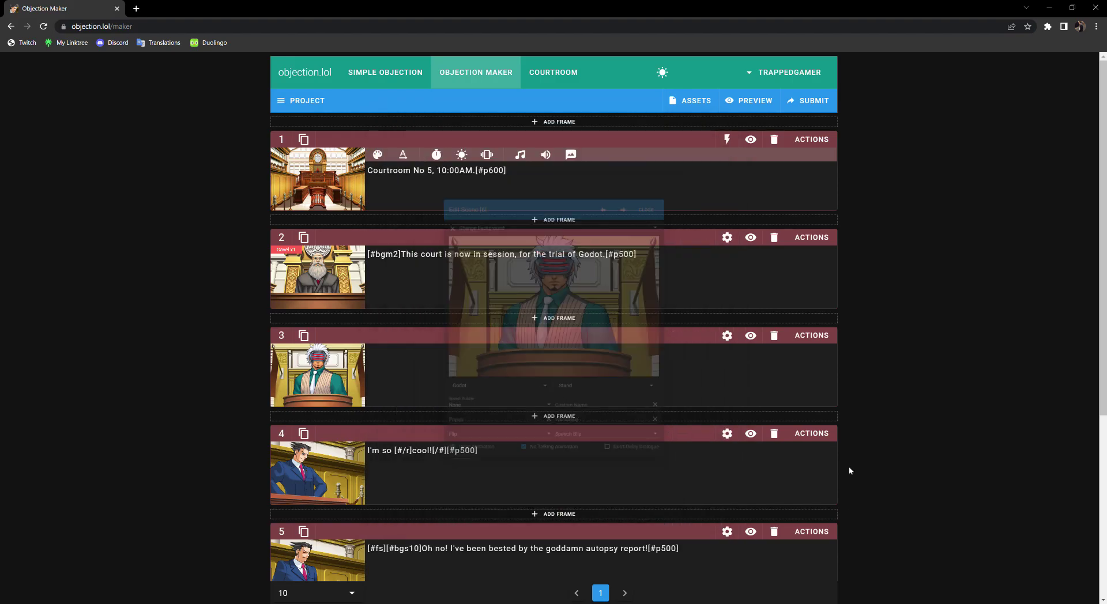
left_click(415, 371)
type("I d")
key("BackSpace")
type("wonder what ")
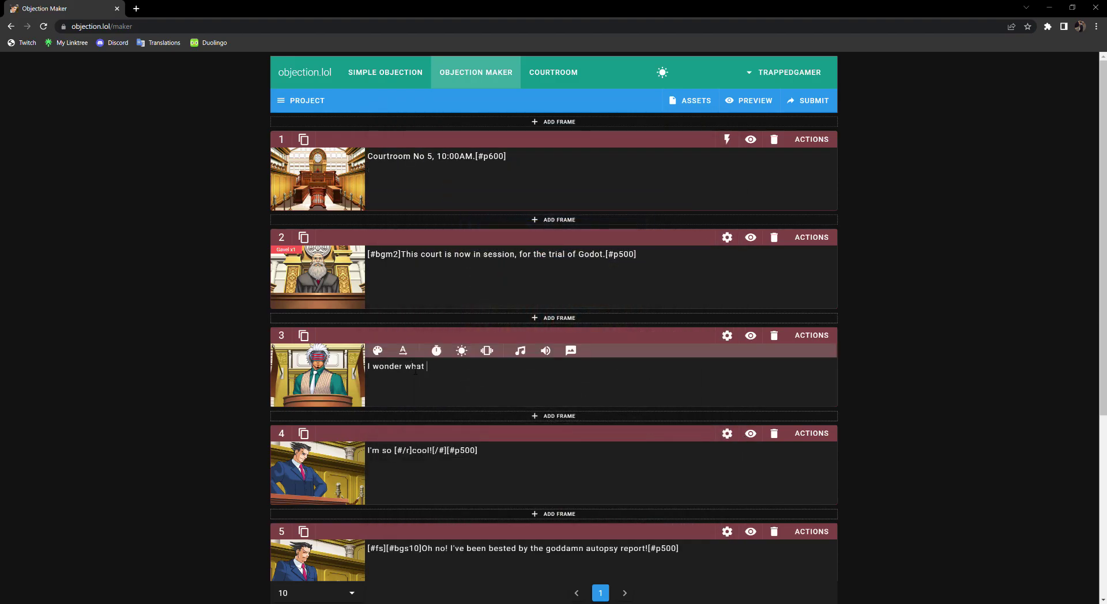
type("Godot it thinking?[#p500]")
Step: Wrap frame 3's line in parentheses and colour it blue
left_click(728, 336)
left_click(813, 395)
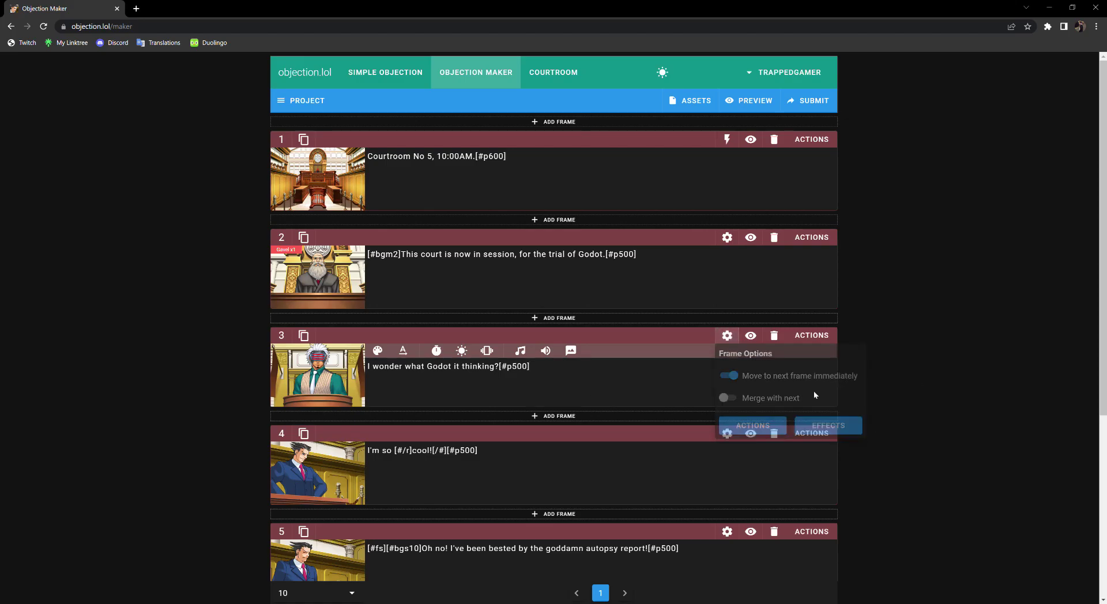
left_click(371, 371)
type("(")
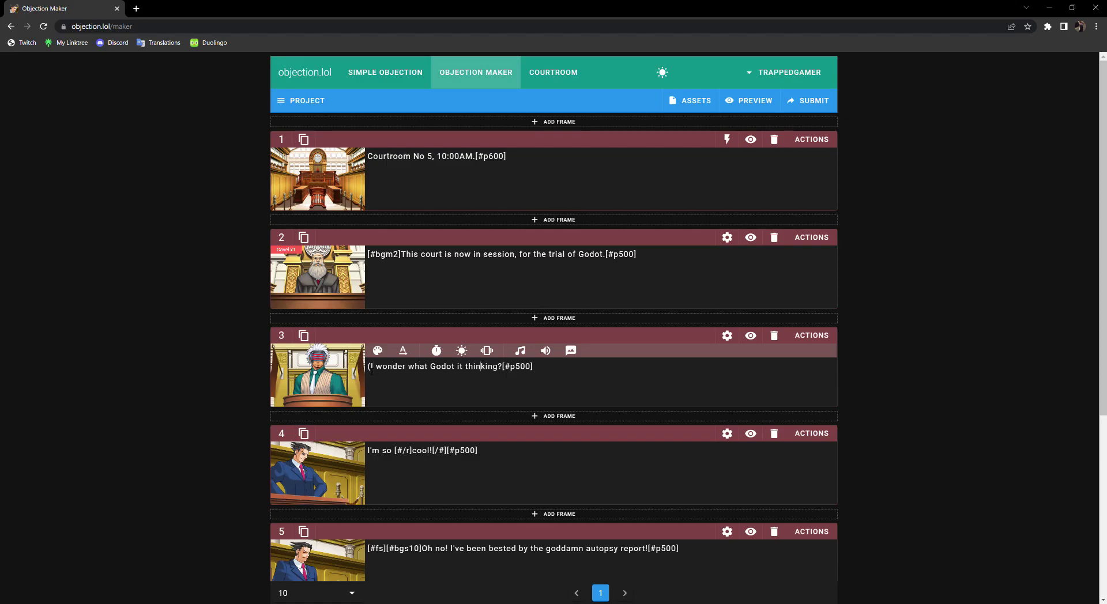
type(")")
key("shift+Home")
left_click(378, 350)
left_click(522, 387)
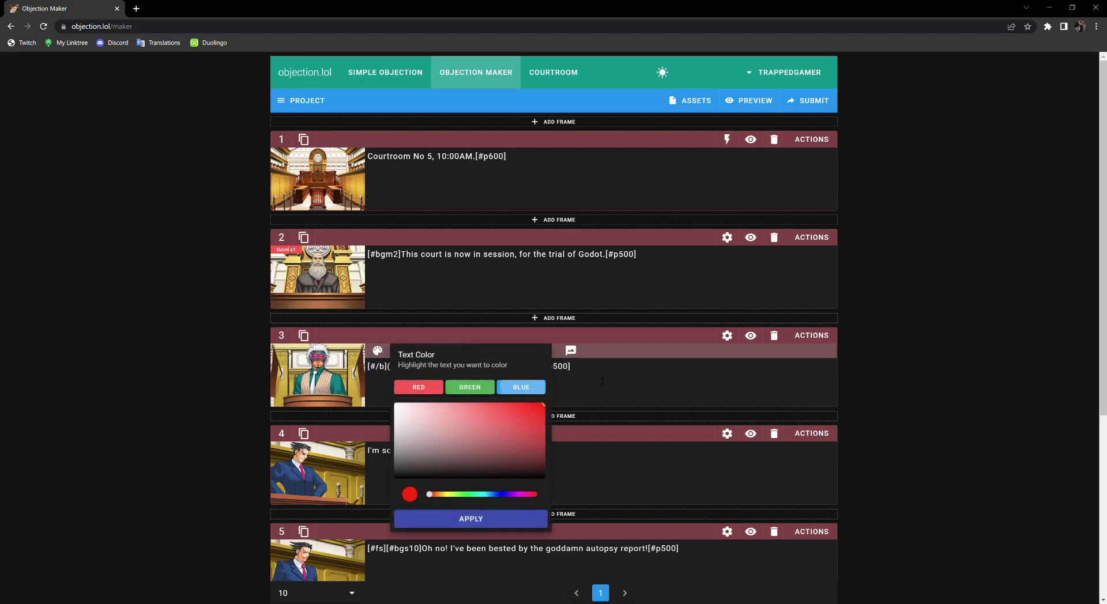
Step: Give frame 3's speaker the custom name Phoenix with no talking animation
left_click(355, 395)
left_click(634, 444)
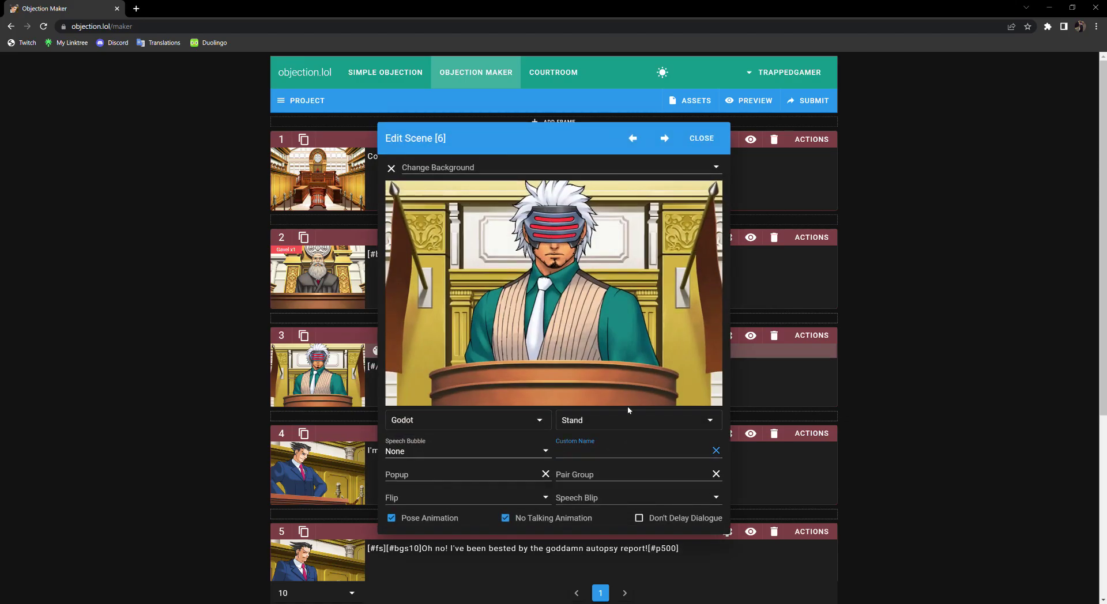
type("Phoenix")
left_click(935, 432)
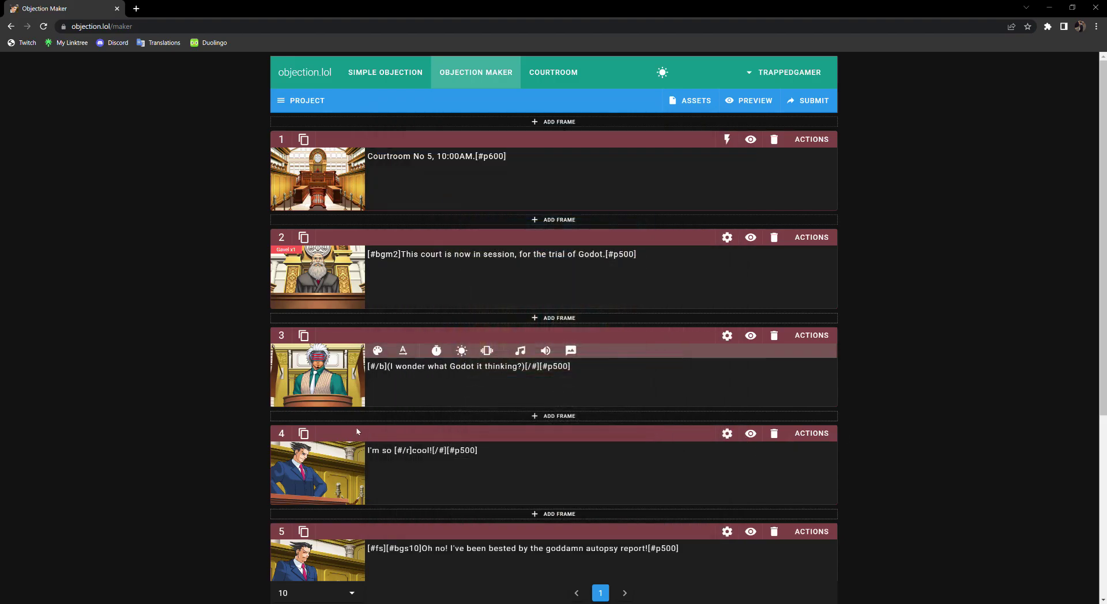
Step: Add a test Godot frame after frame 3, delete it, then preview frame 3
left_click(367, 416)
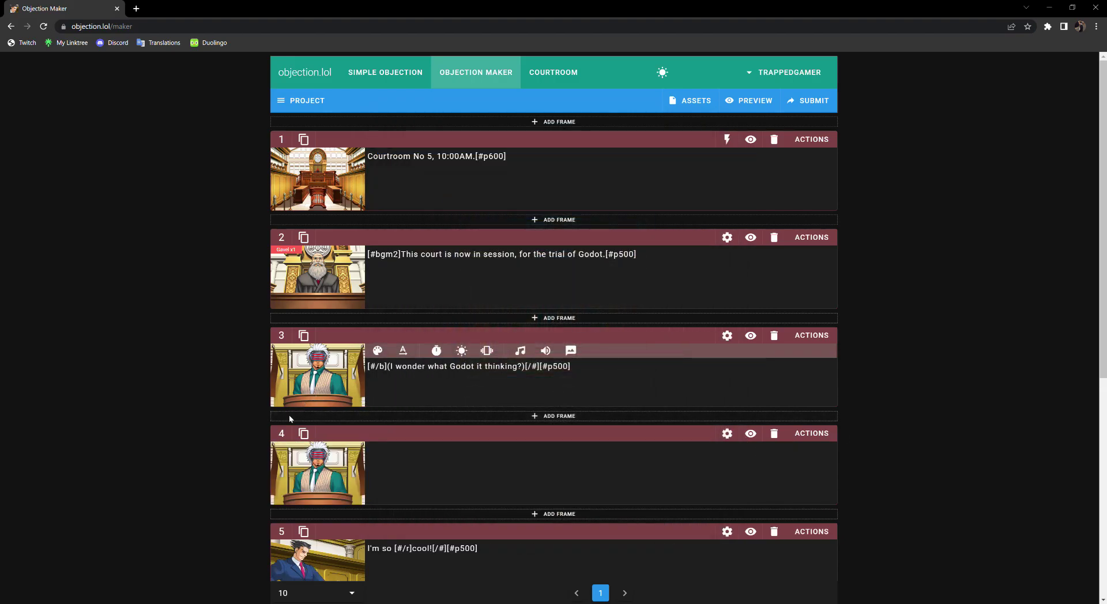
left_click(348, 473)
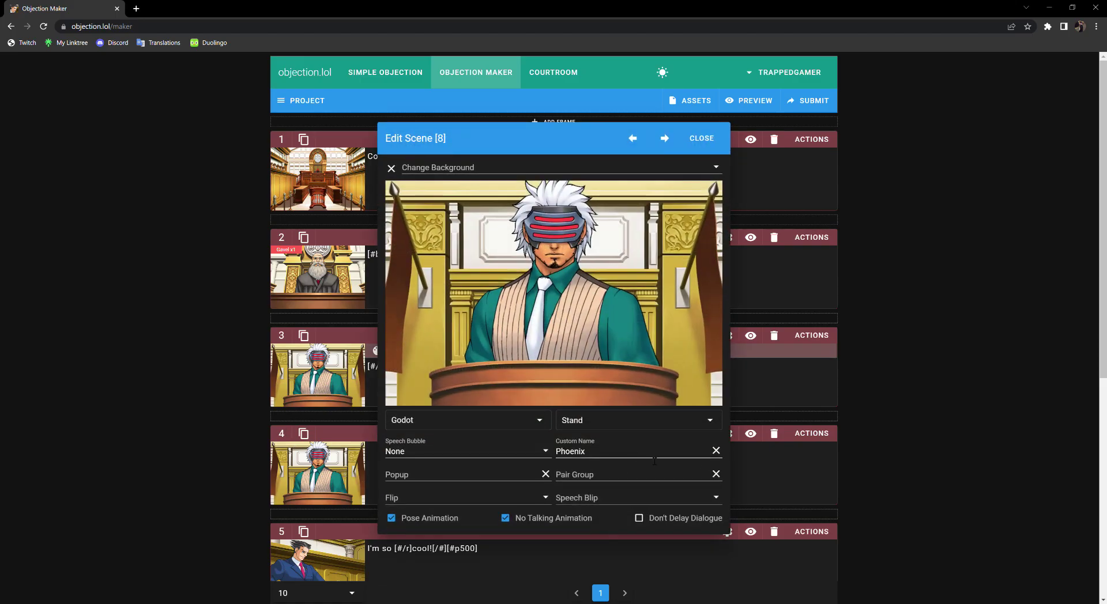
left_click(505, 518)
left_click(716, 452)
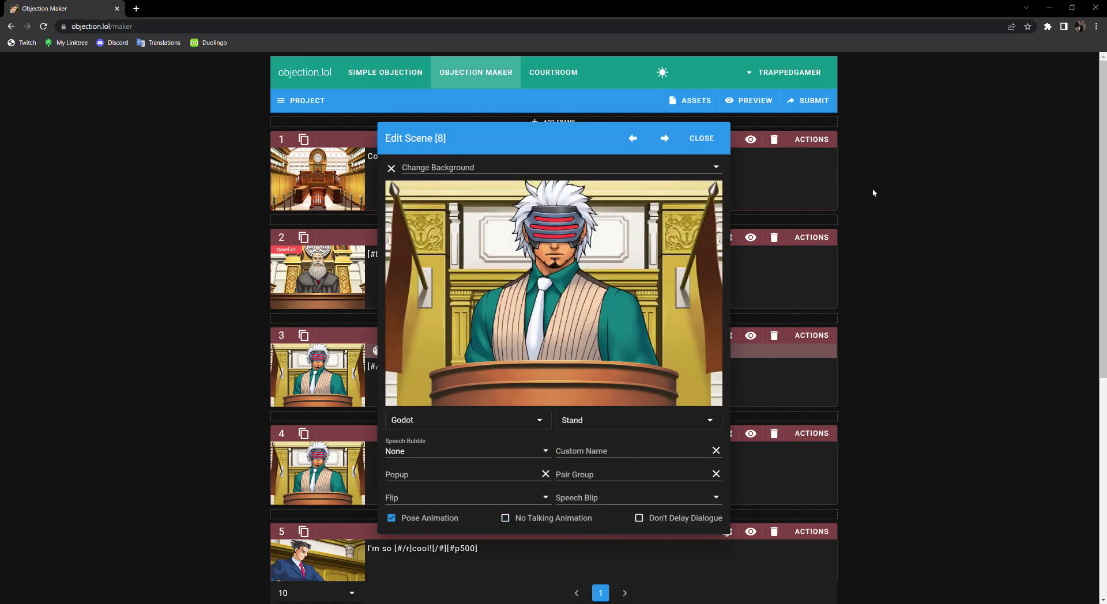
left_click(702, 138)
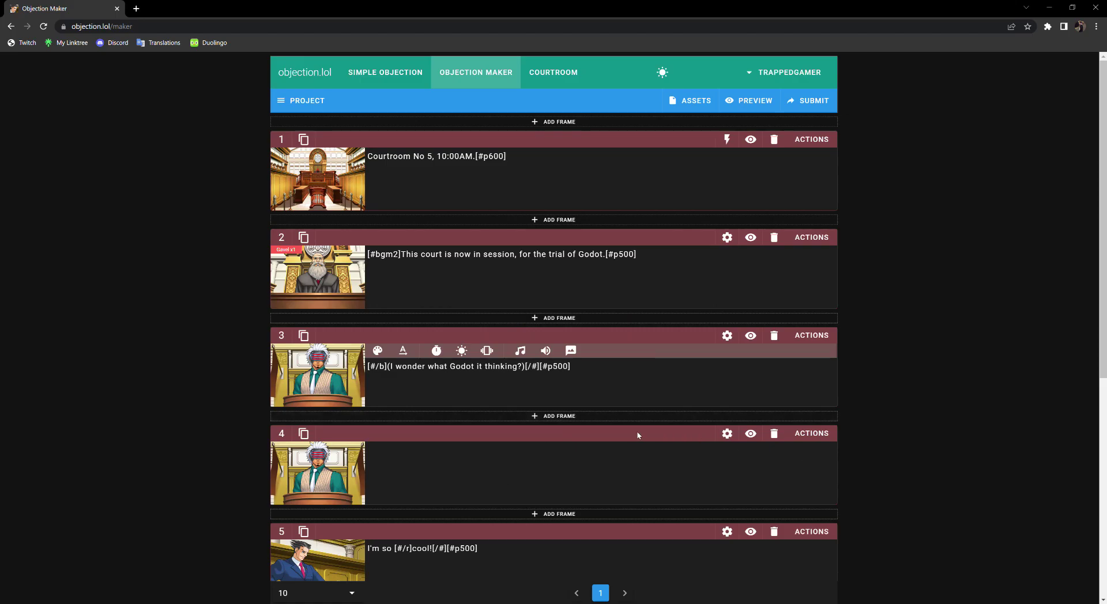
left_click(774, 436)
left_click(751, 335)
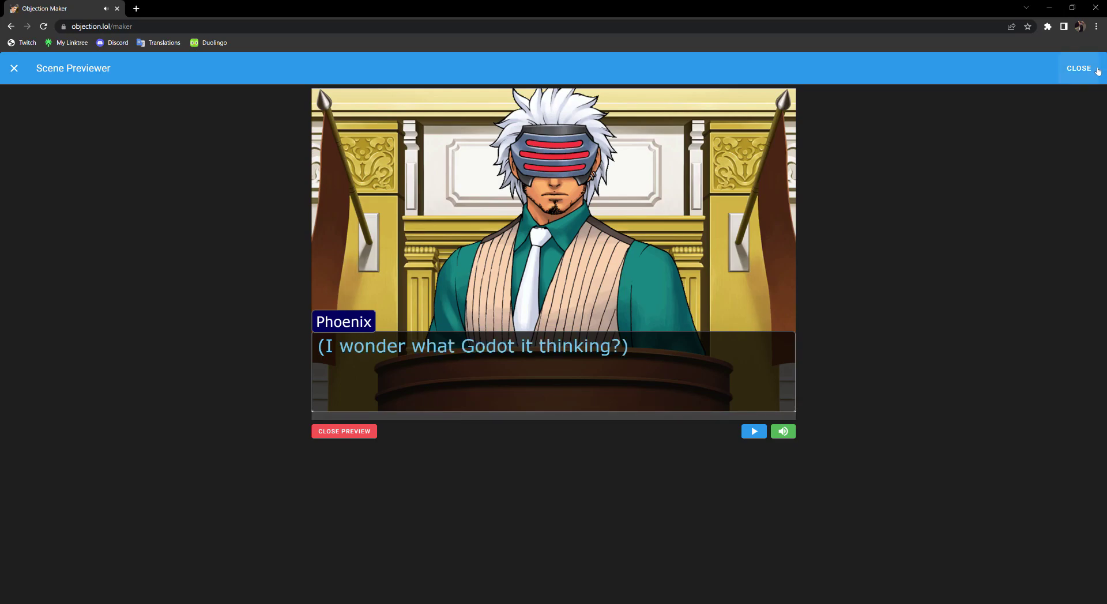
left_click(1079, 68)
left_click(484, 367)
key("BackSpace")
type("s")
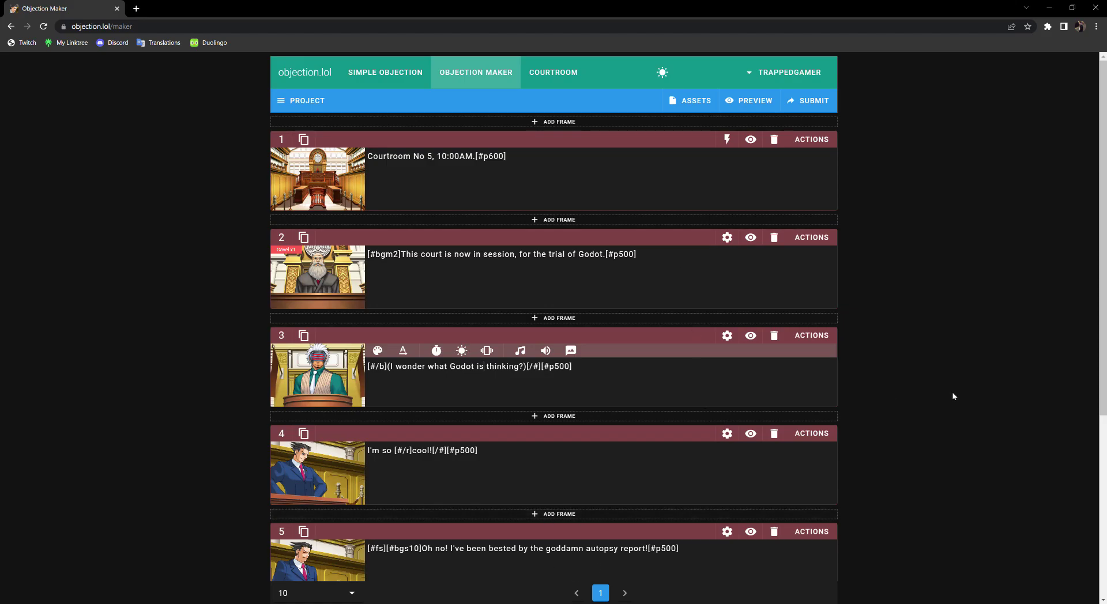
scroll(837, 434, "down", 5)
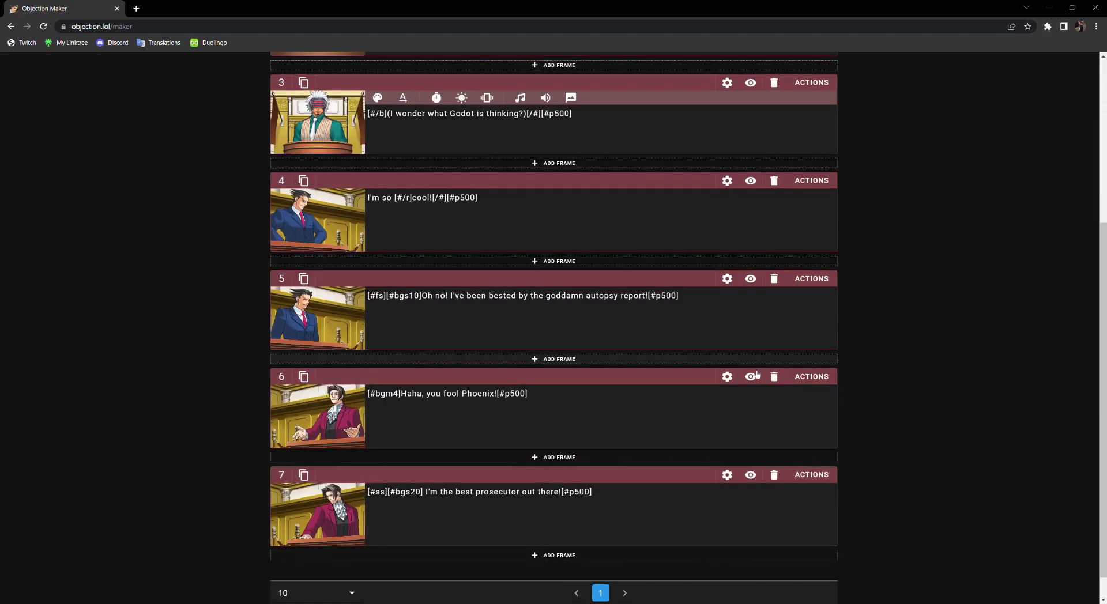
scroll(729, 435, "up", 5)
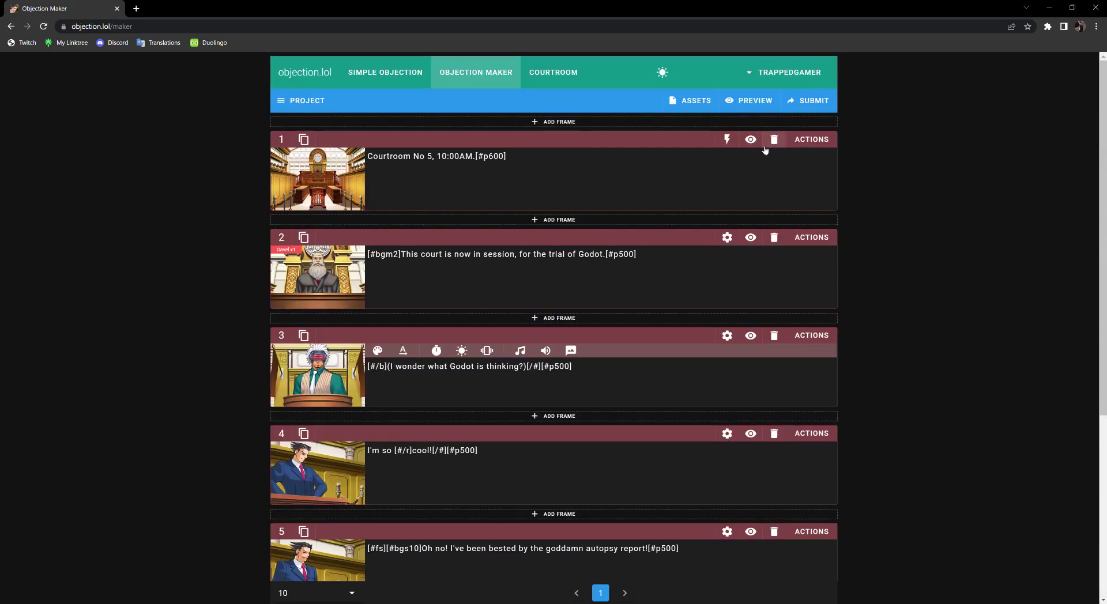
Step: Insert the saved NaruMitsu image tag [#evdi000005] before 'cool!' in frame 4's line
left_click(658, 173)
scroll(345, 247, "down", 1)
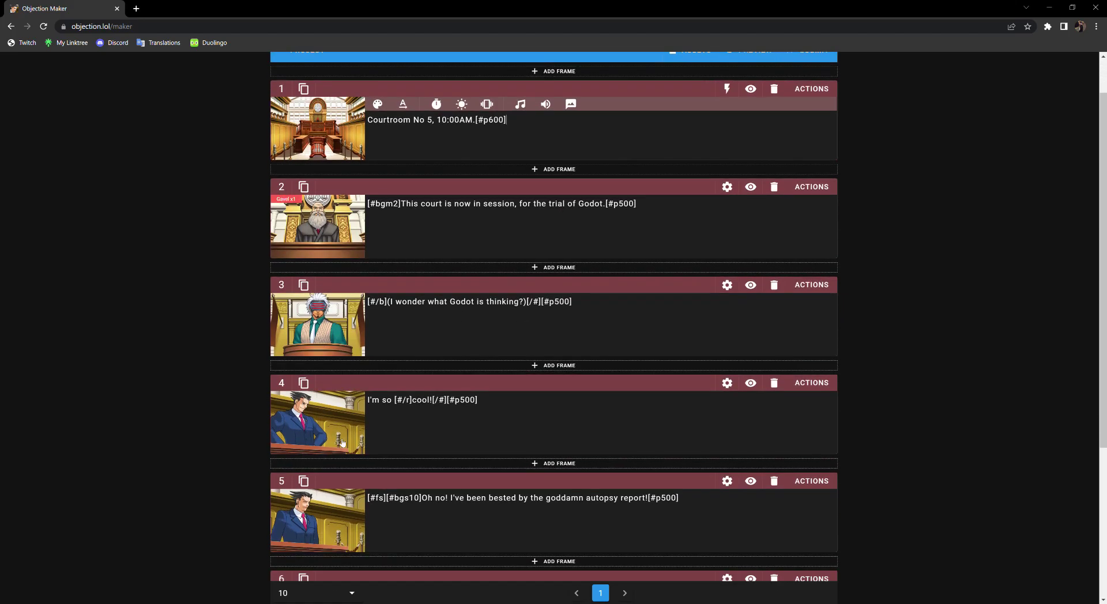
left_click(398, 415)
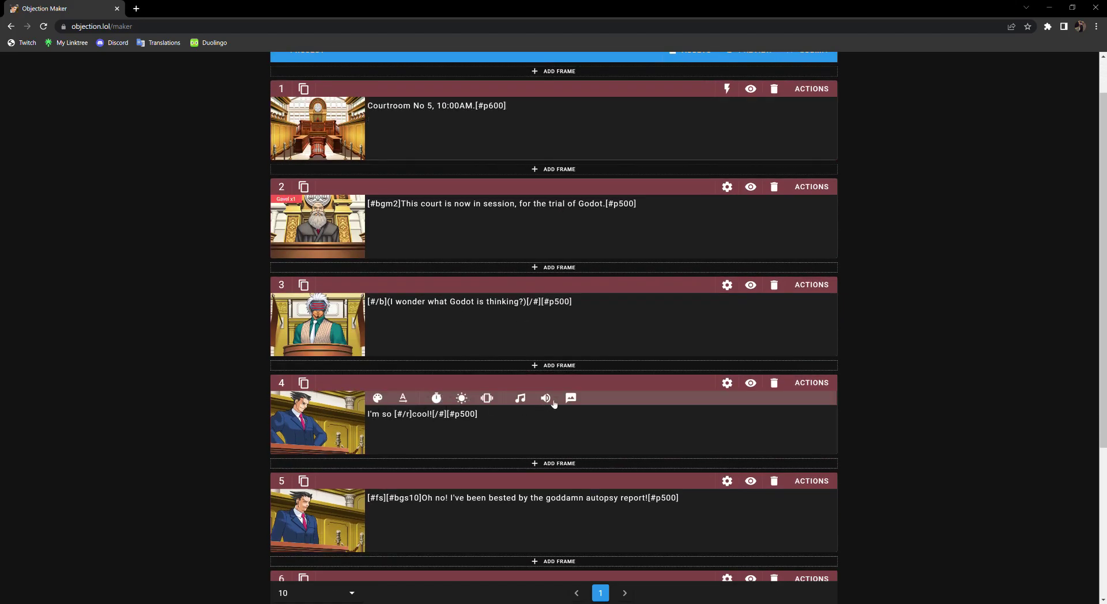
left_click(571, 398)
left_click(612, 420)
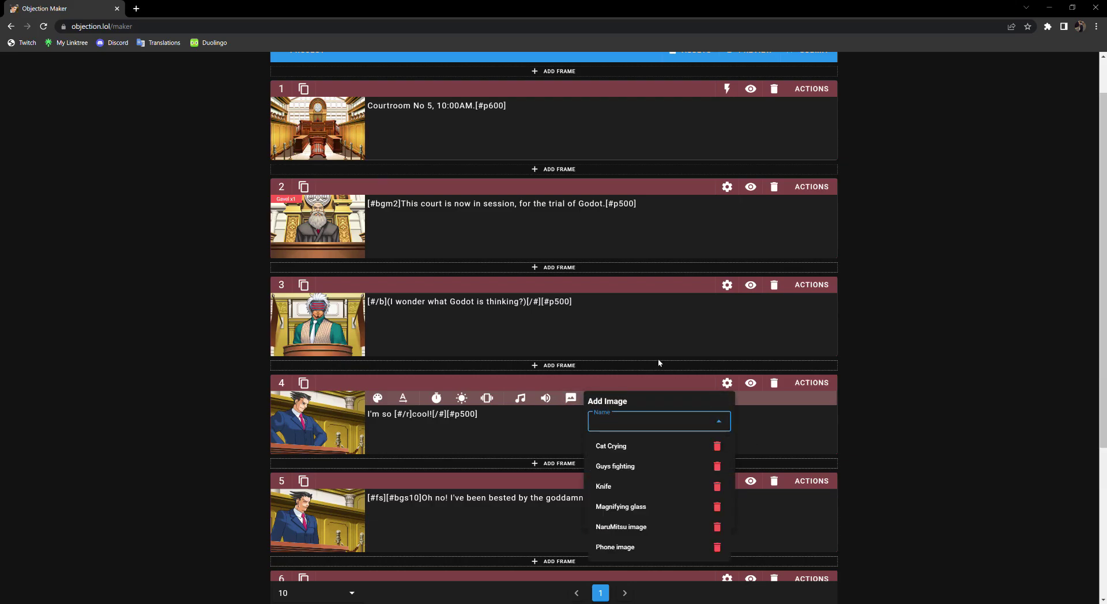
left_click(663, 526)
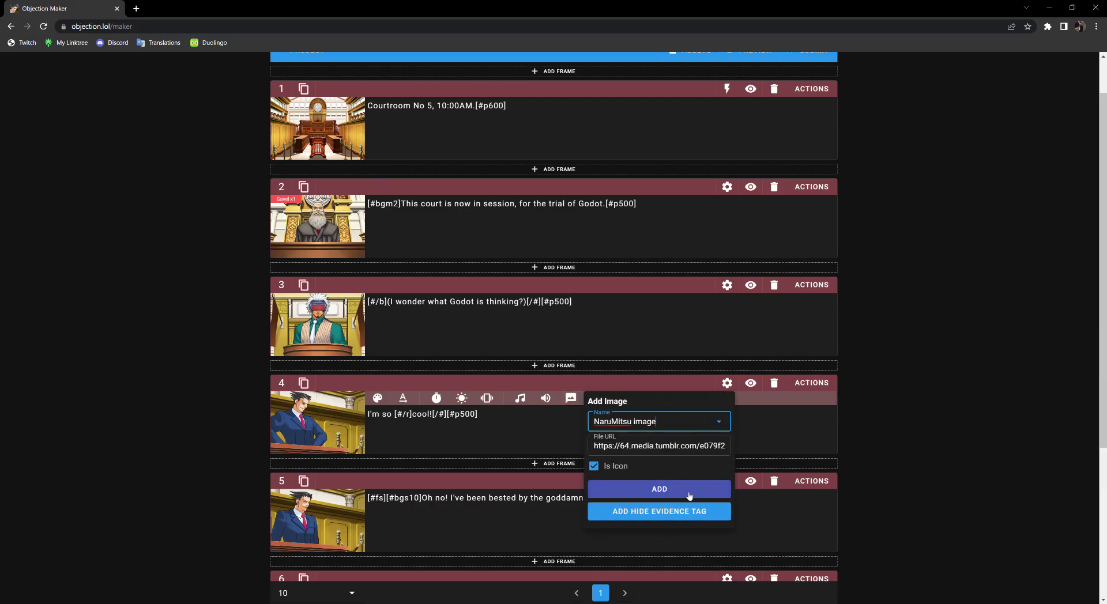
left_click(690, 496)
left_click(420, 433)
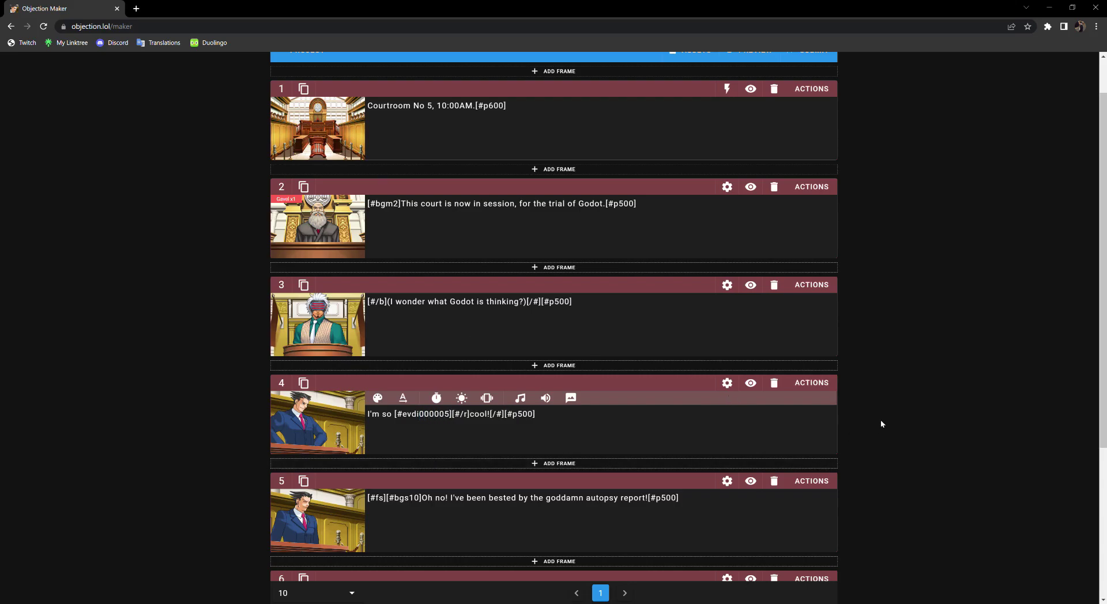
Step: Preview frame 4's evidence image, then reopen frame 4's image-adding options
left_click(751, 384)
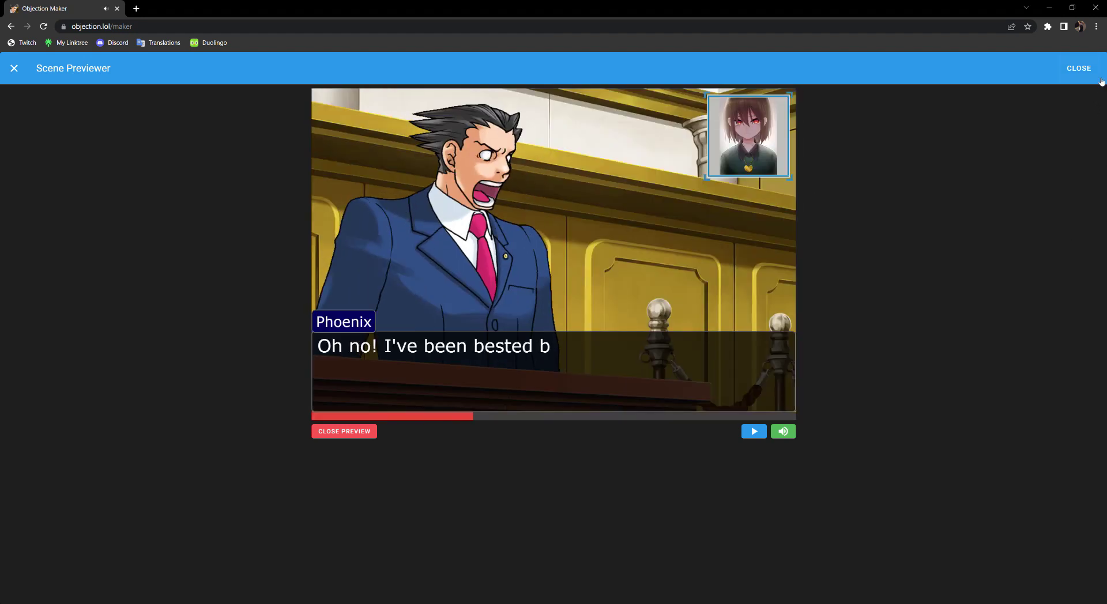
key("Escape")
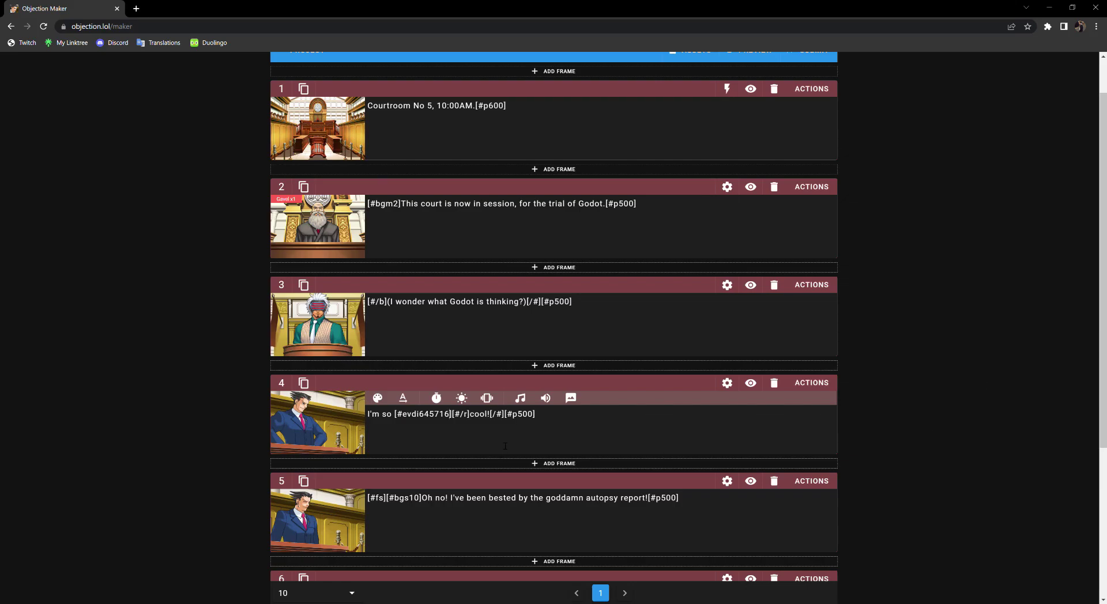
left_click(571, 398)
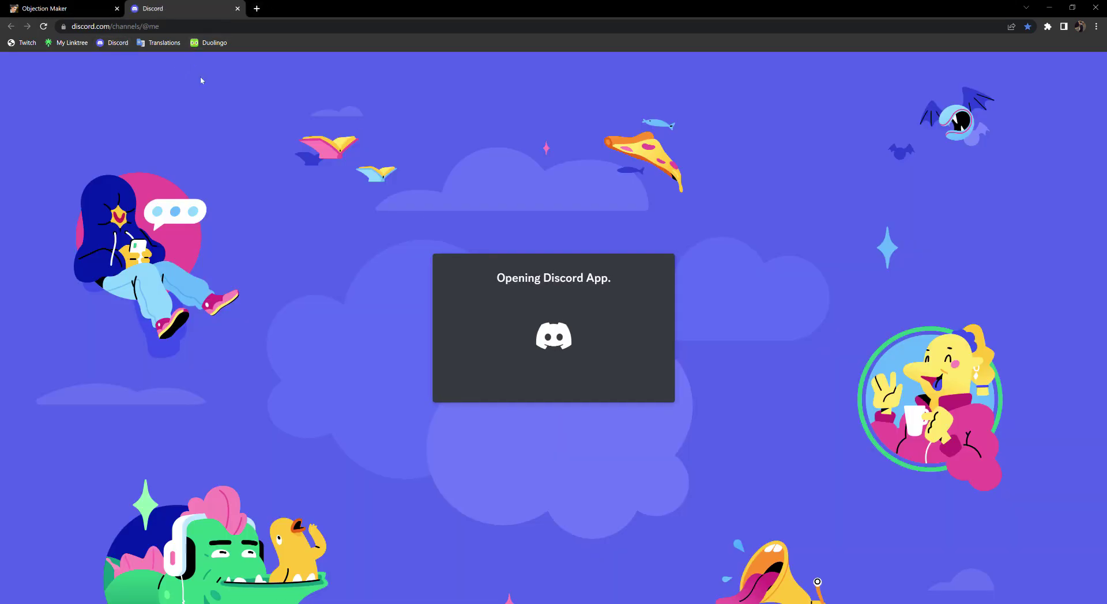
Step: Close the Discord tab and open a blank new browser tab
key("ctrl+w")
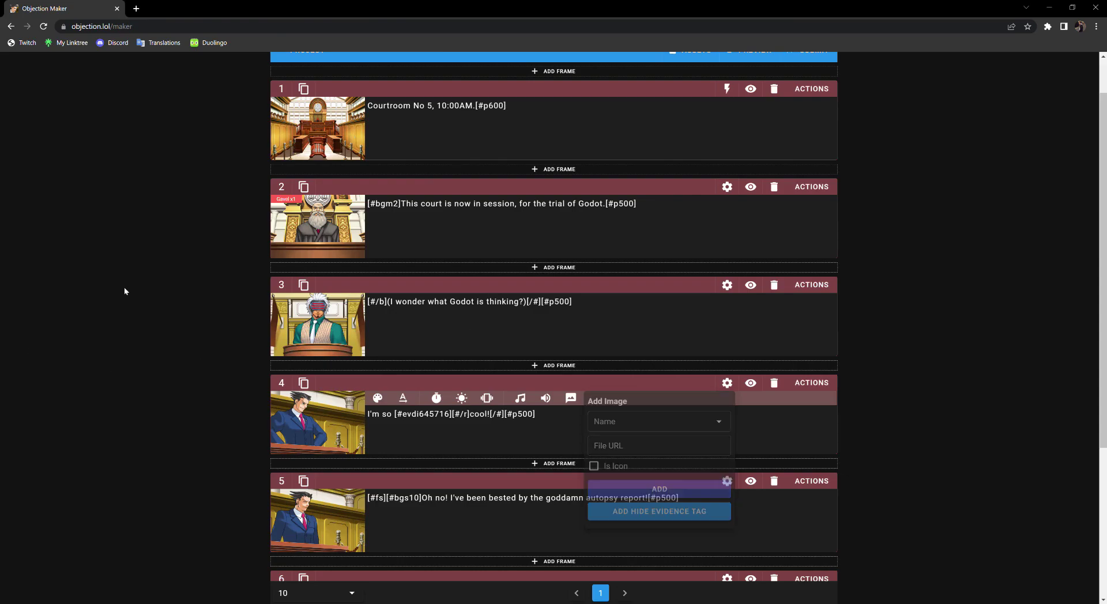
left_click(136, 8)
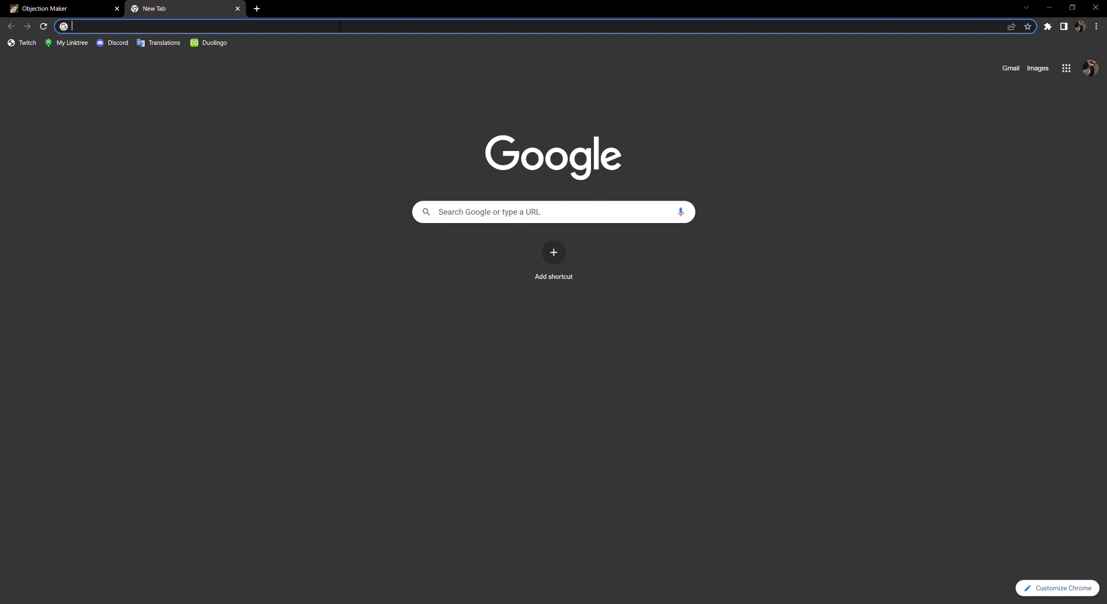
Step: Search Google Images for 'A dog sleeping in a barn' and view the Equine Chronicle result
type("A dog ")
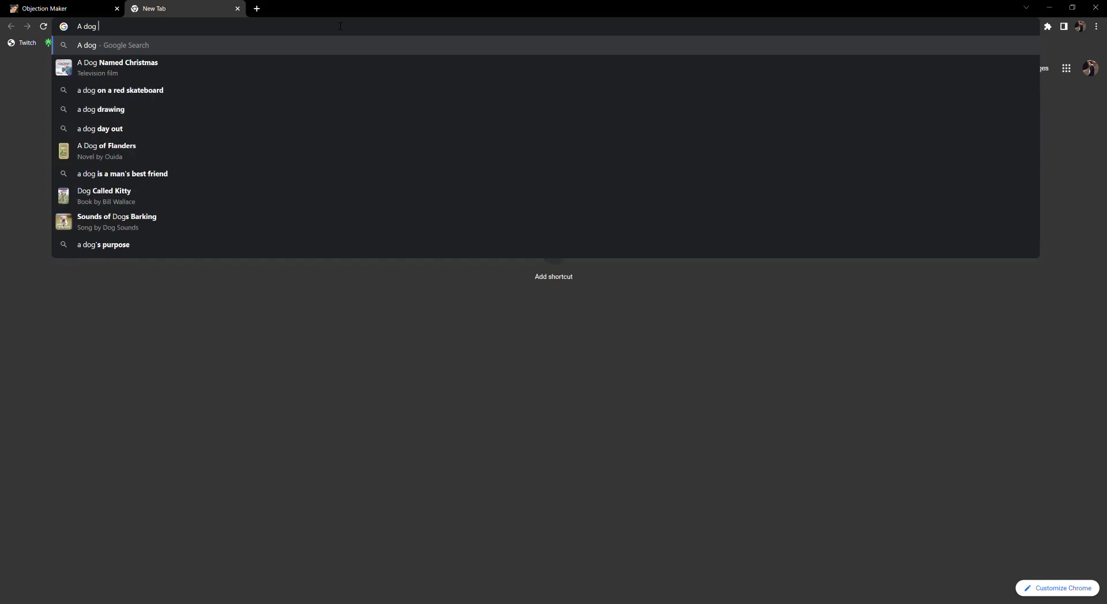
type("sleeping in a b")
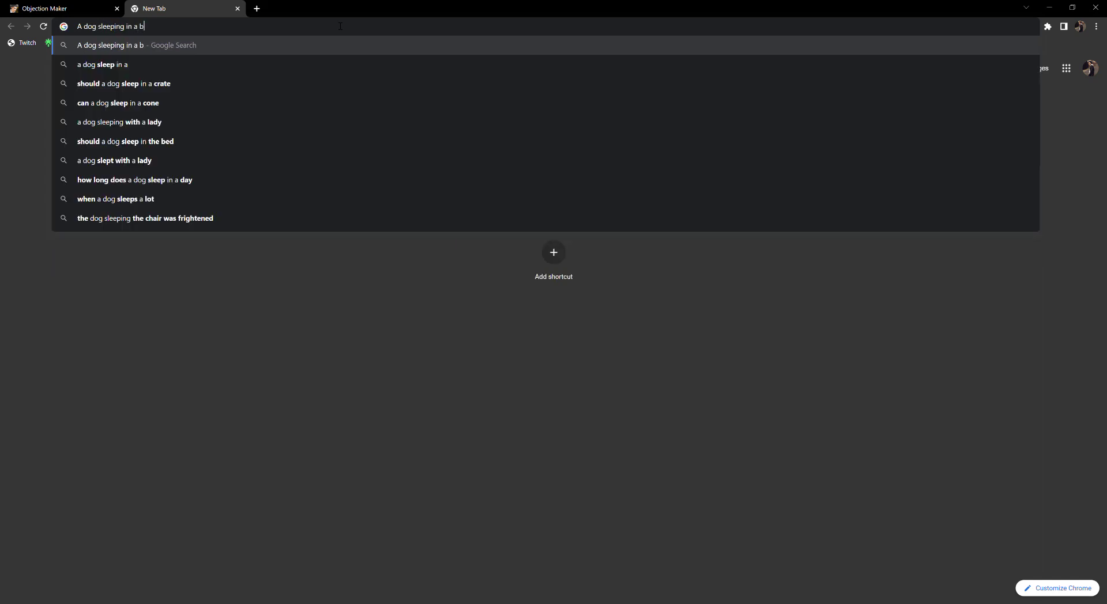
type("arn")
key("Return")
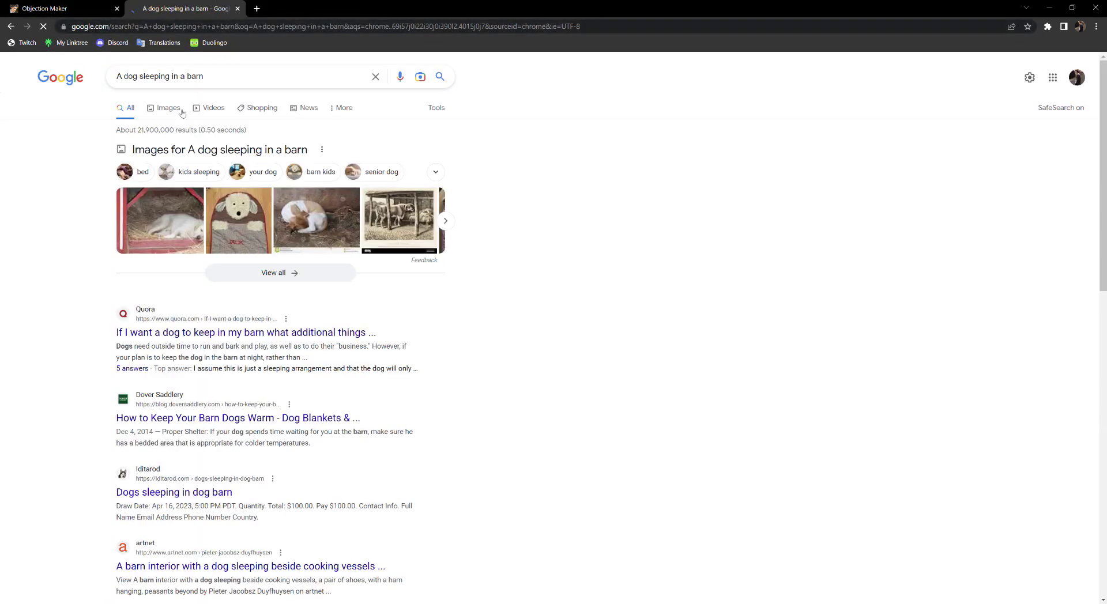
left_click(180, 111)
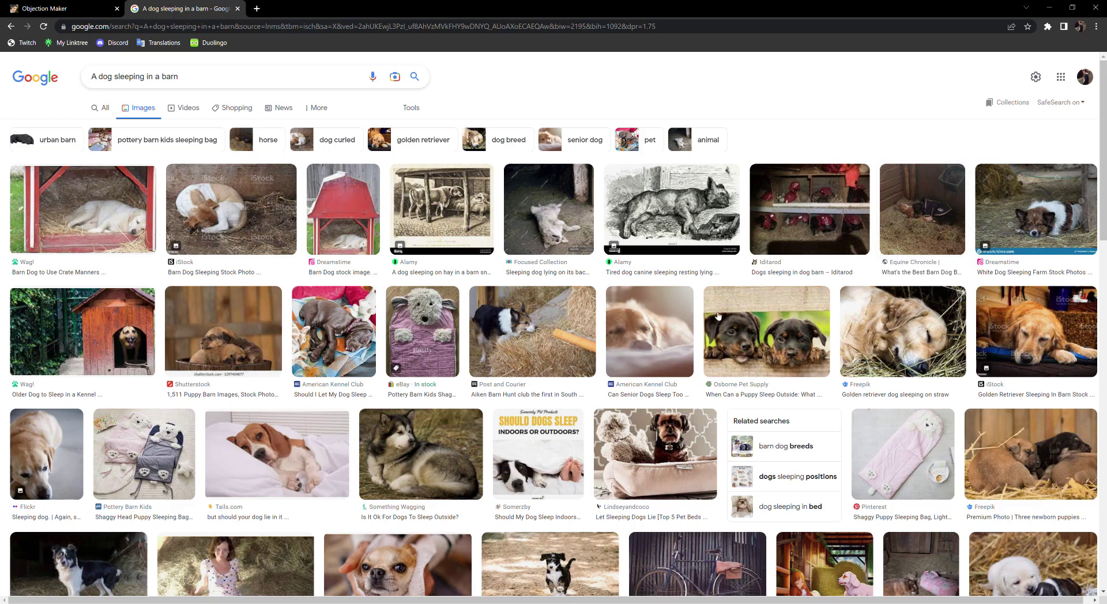
left_click(923, 209)
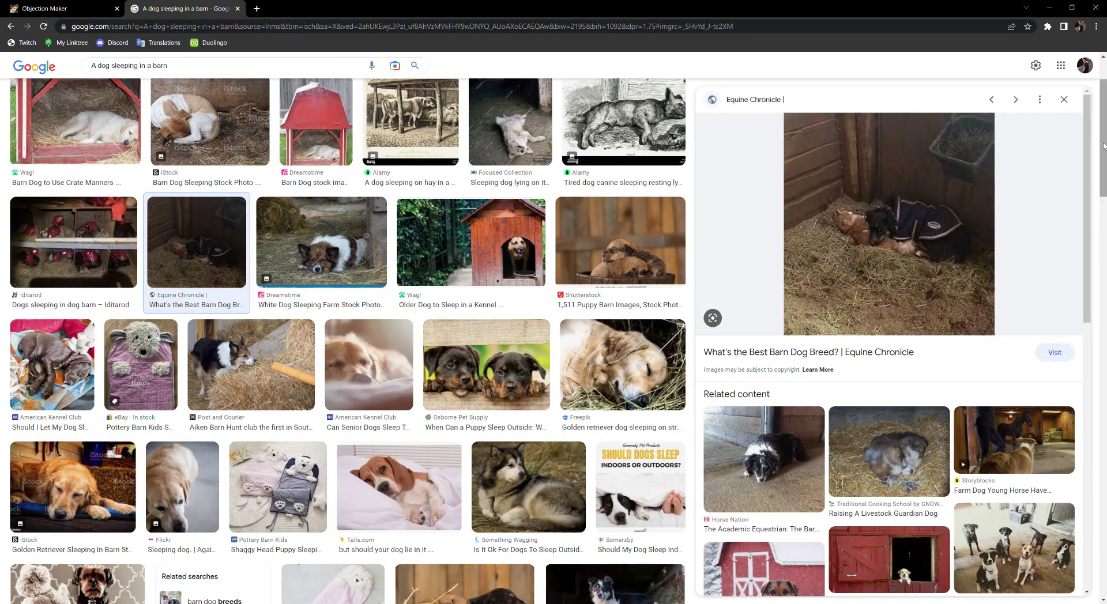
left_click(1064, 99)
Step: Return to Objection Maker and cut the old [#evdi645716] tag from frame 4
key("ctrl+w")
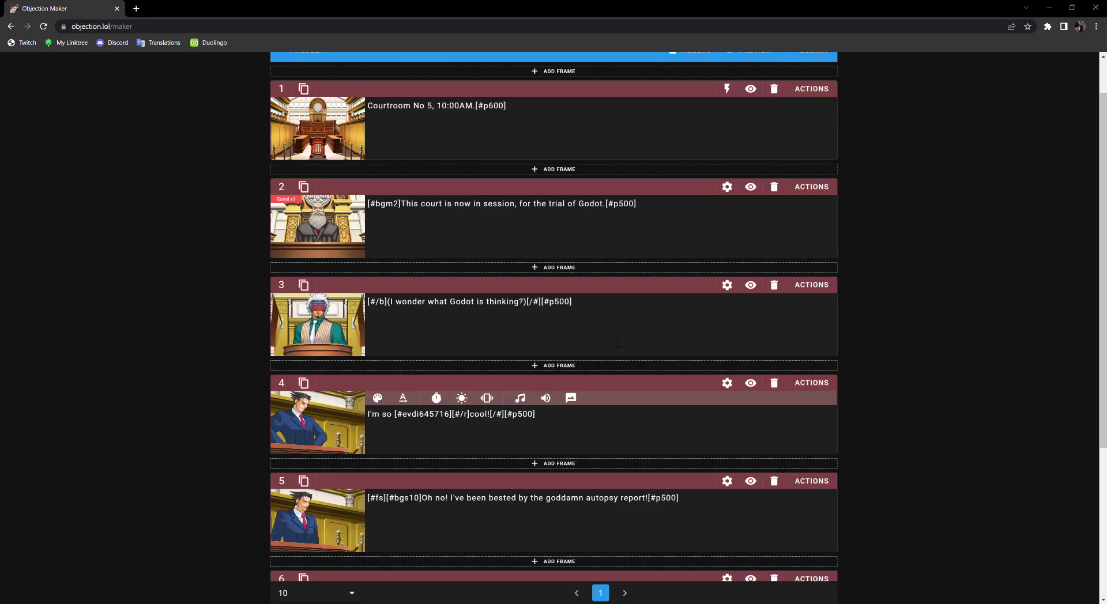
scroll(617, 345, "down", 1)
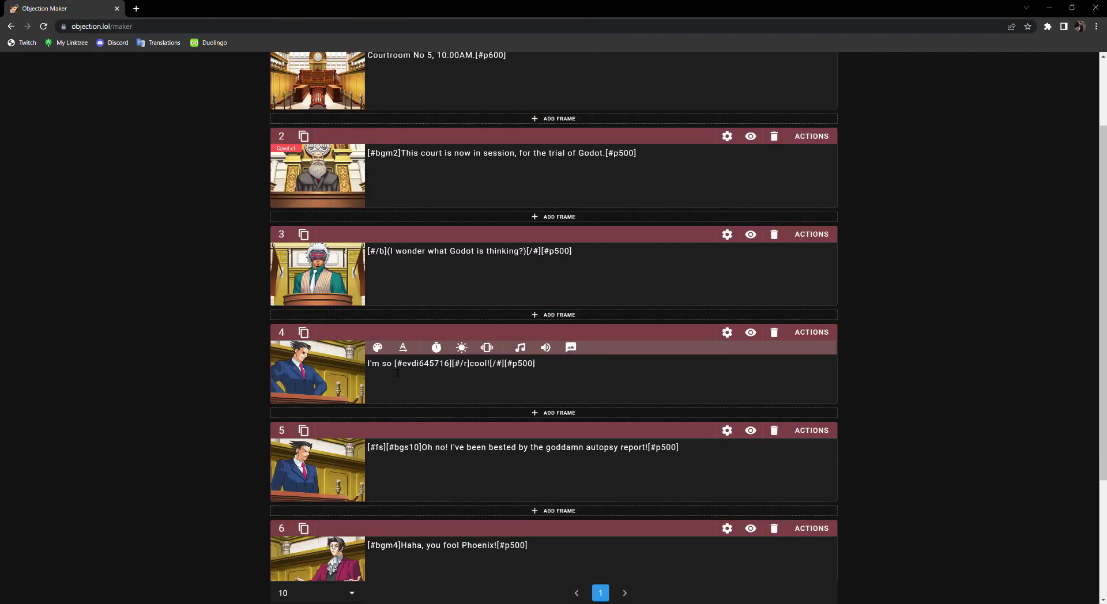
left_click_drag(393, 364, 457, 371)
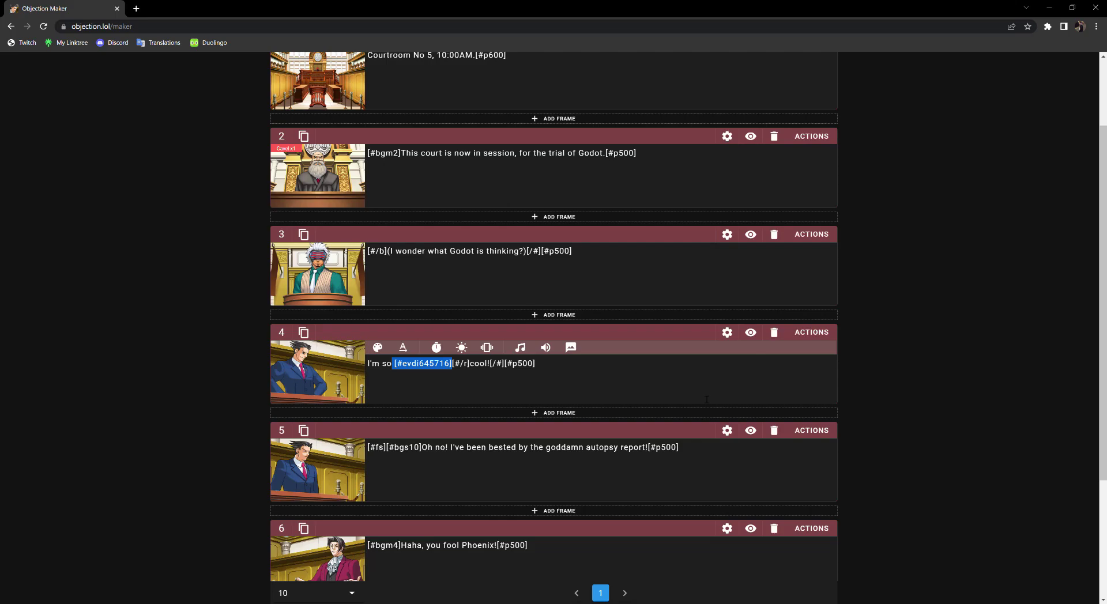
key("ctrl+x")
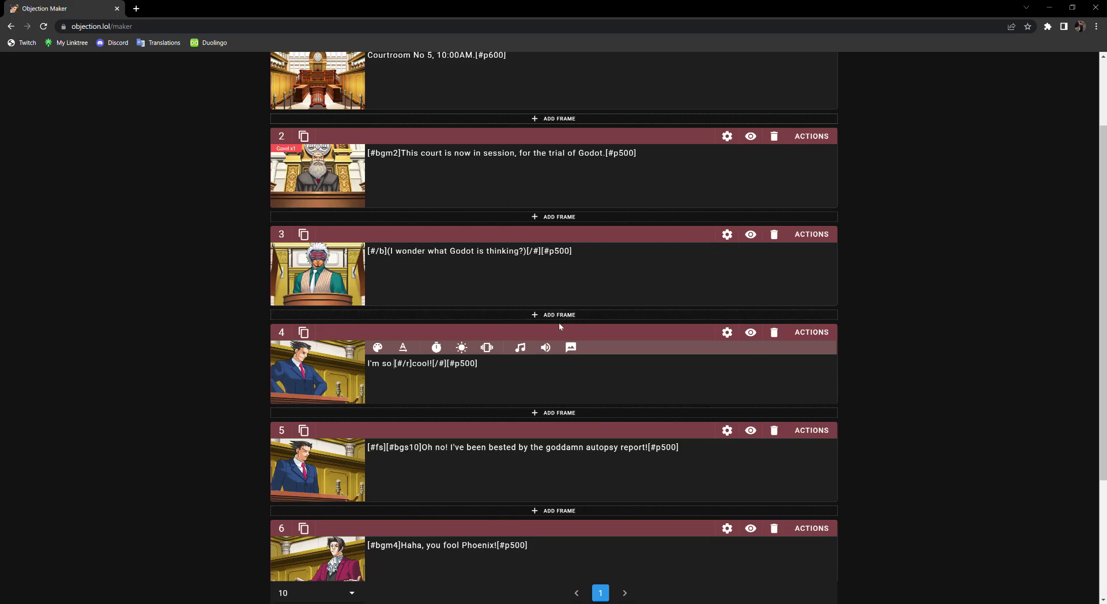
Step: Insert the saved Guys fighting image tag into frame 4 and check it in preview
left_click(571, 347)
left_click(655, 368)
scroll(670, 444, "up", 1)
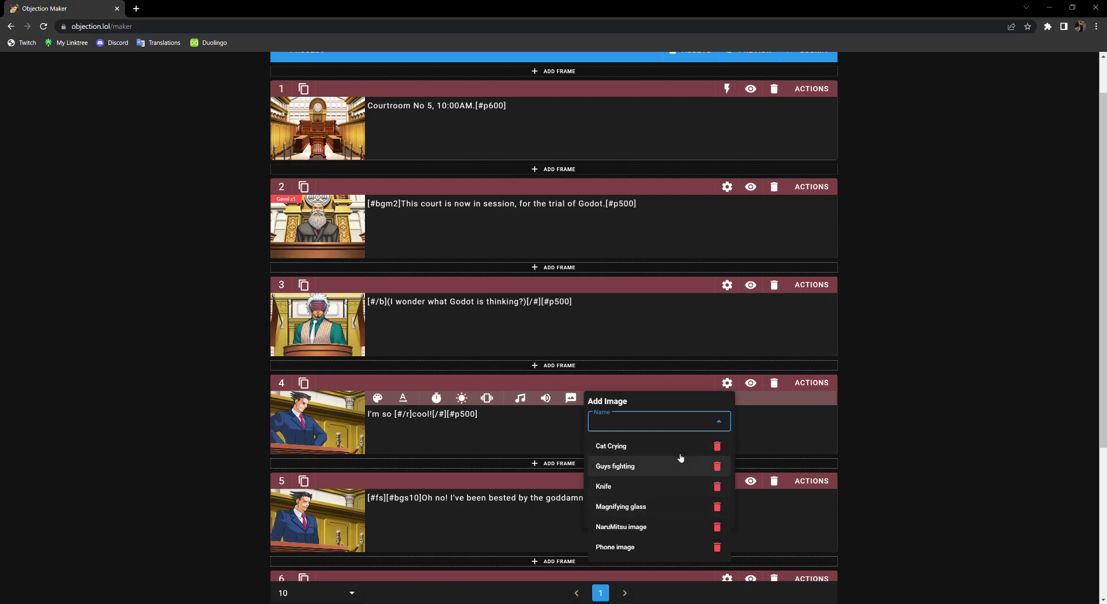
left_click(674, 463)
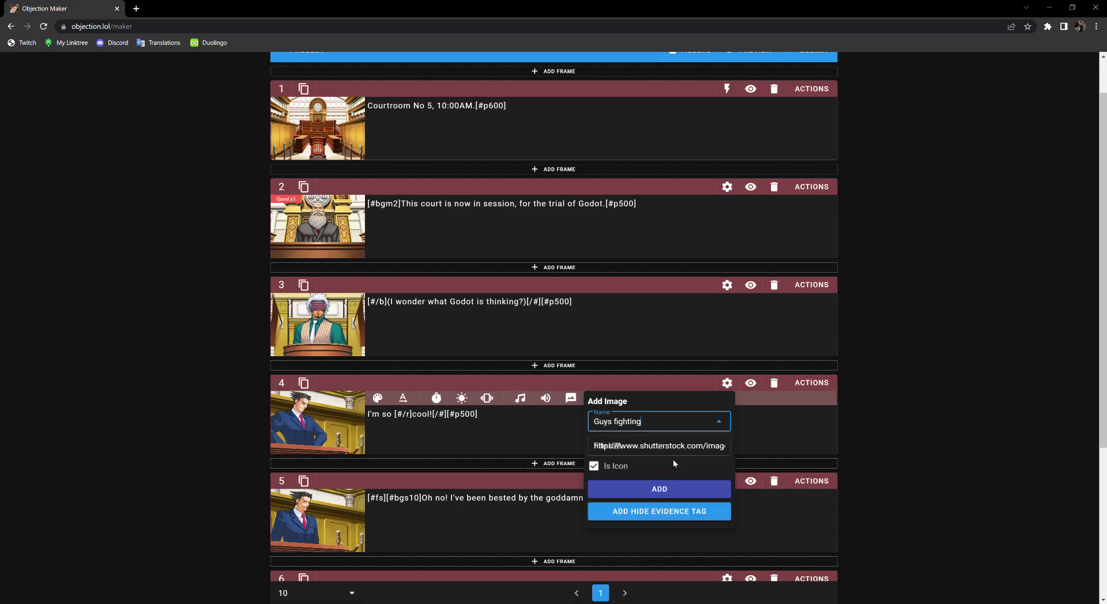
left_click(654, 490)
left_click(750, 383)
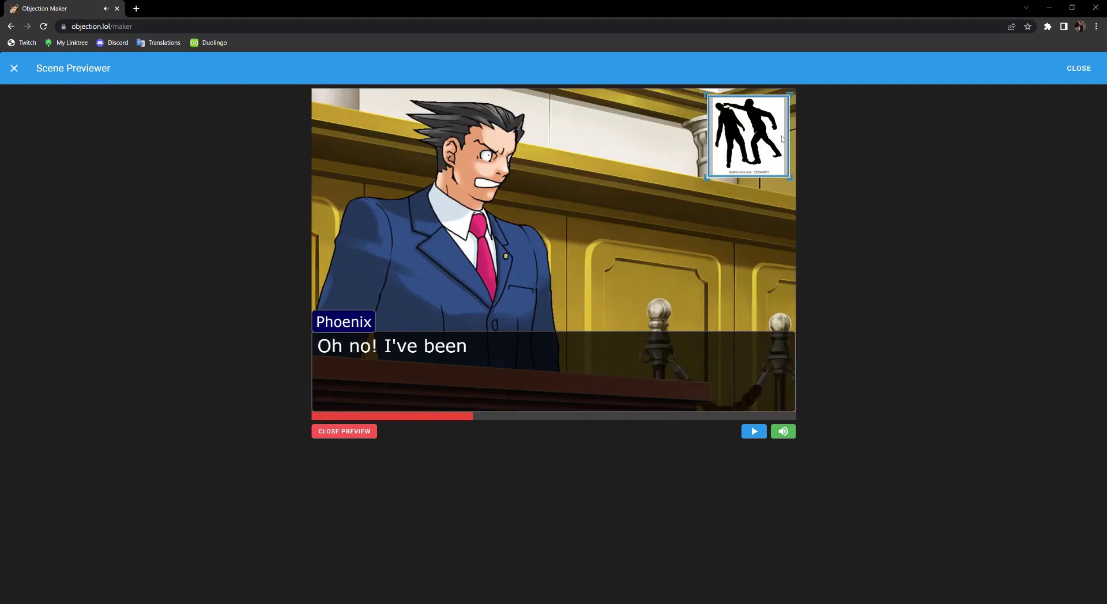
left_click(1080, 68)
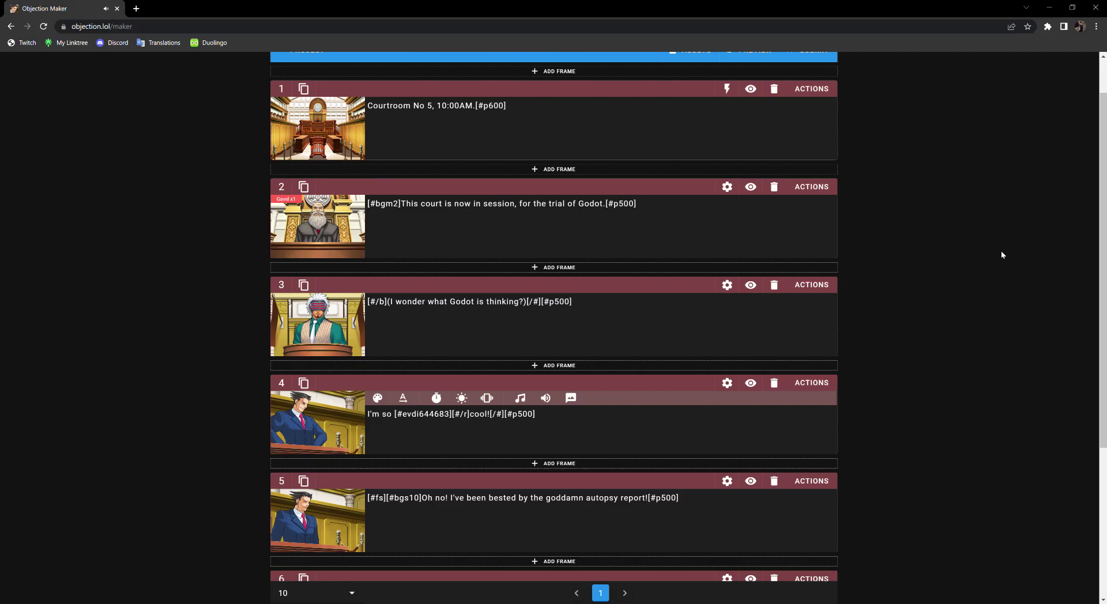
Step: Scroll the frame list down to frames 6 and 7 and the footer
scroll(559, 429, "down", 3)
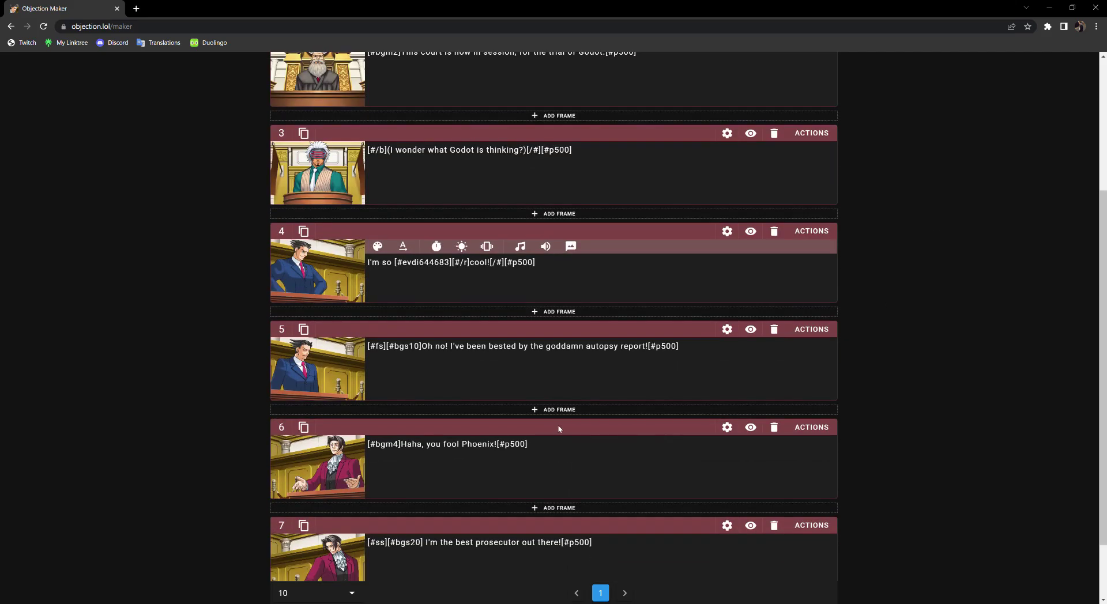
scroll(556, 359, "down", 2)
scroll(902, 381, "up", 5)
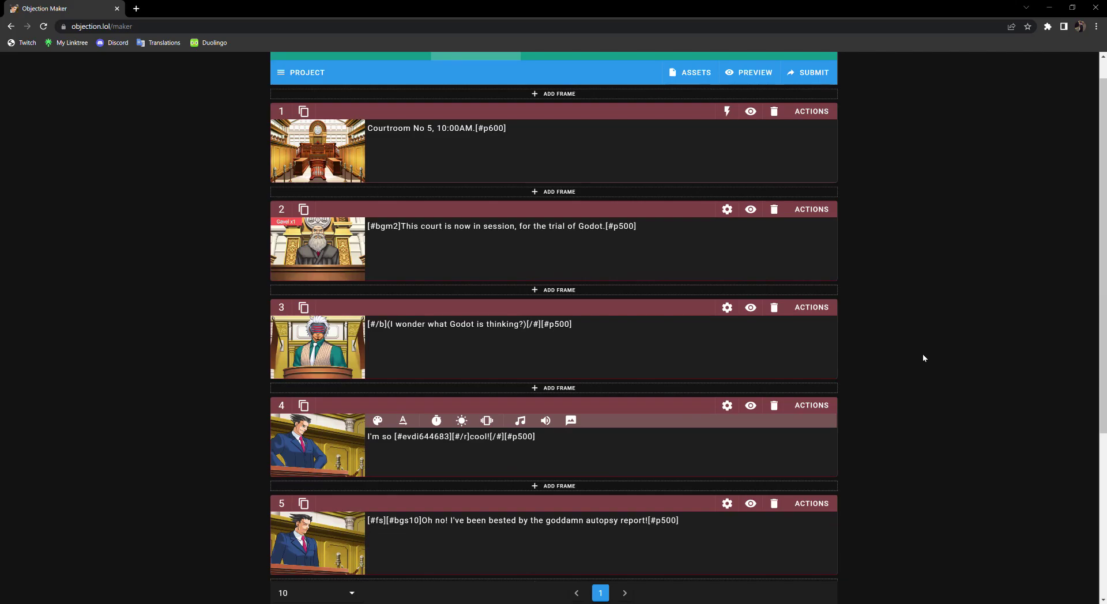
left_click(571, 421)
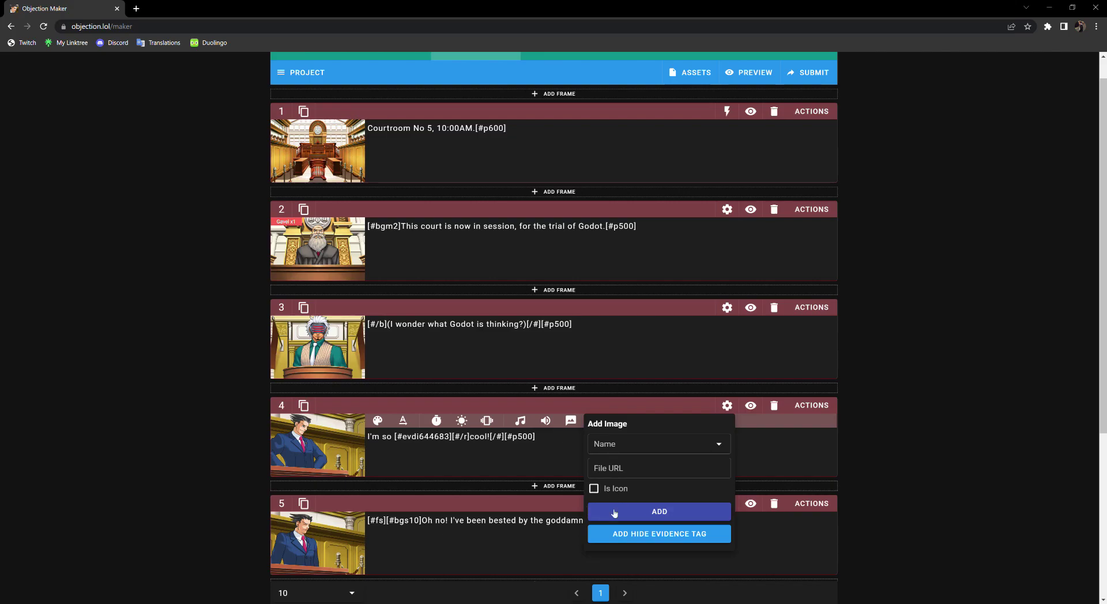
left_click(954, 482)
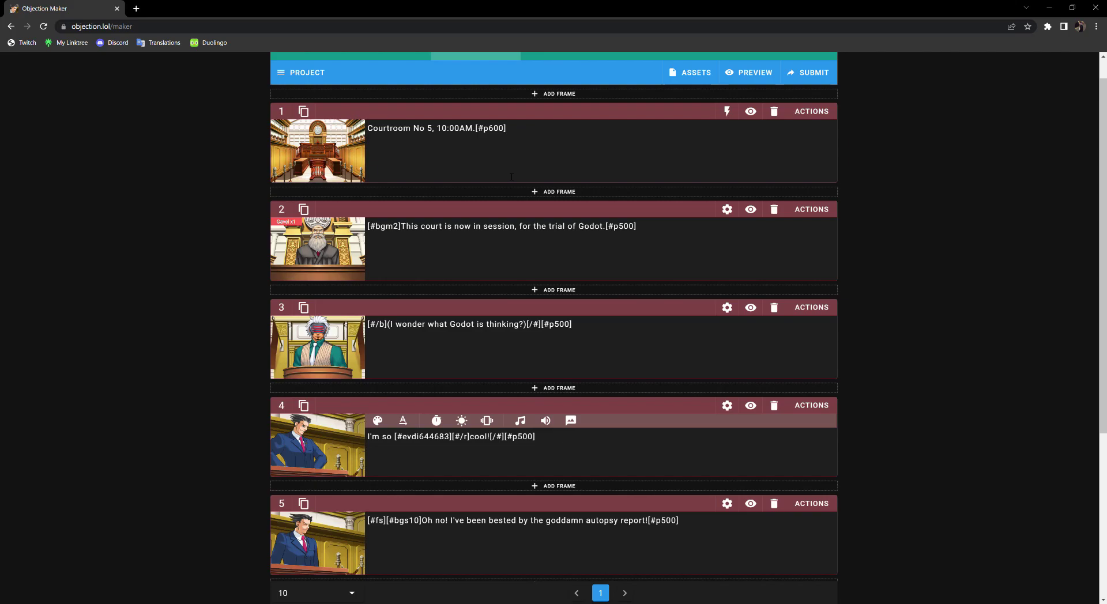
scroll(899, 513, "down", 2)
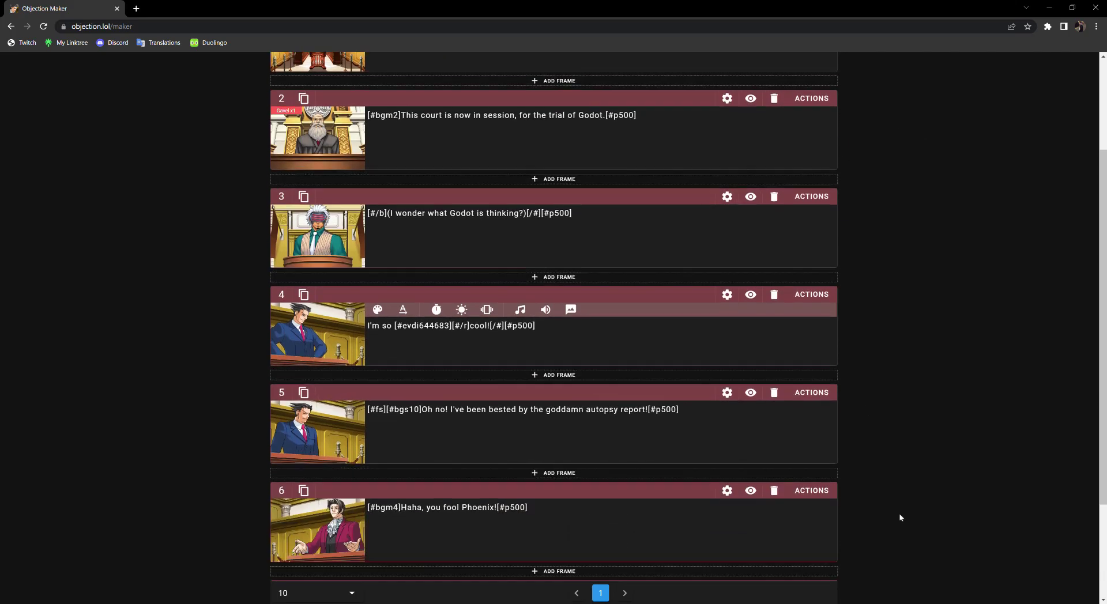
scroll(878, 508, "up", 3)
scroll(848, 502, "down", 5)
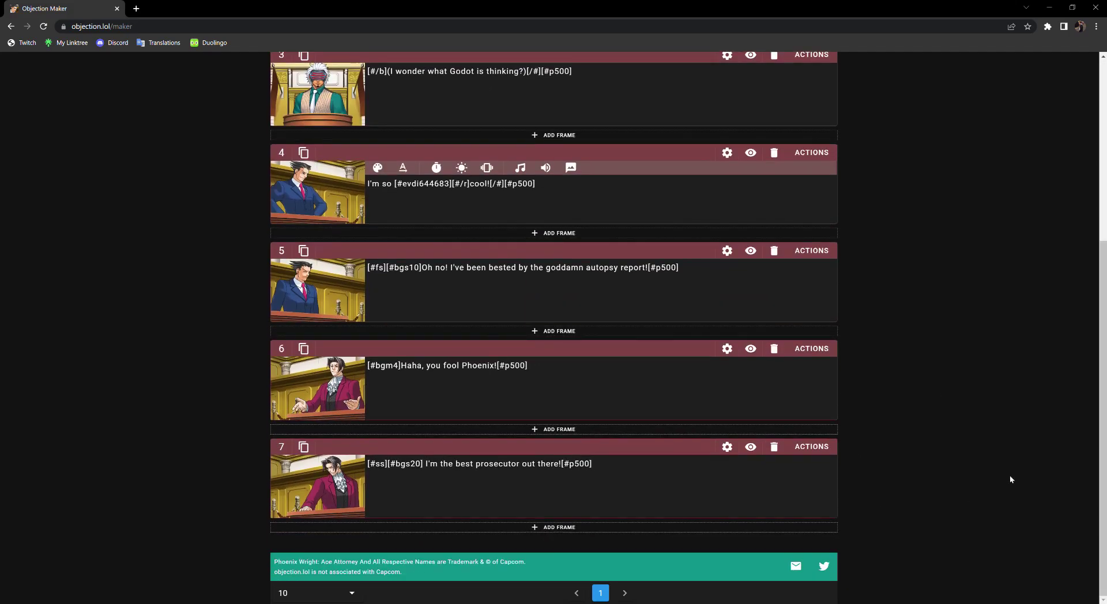
Step: Append 'Hello THERE! :)' after the [#p500] pause in Edgeworth's frame 7 line
left_click(777, 497)
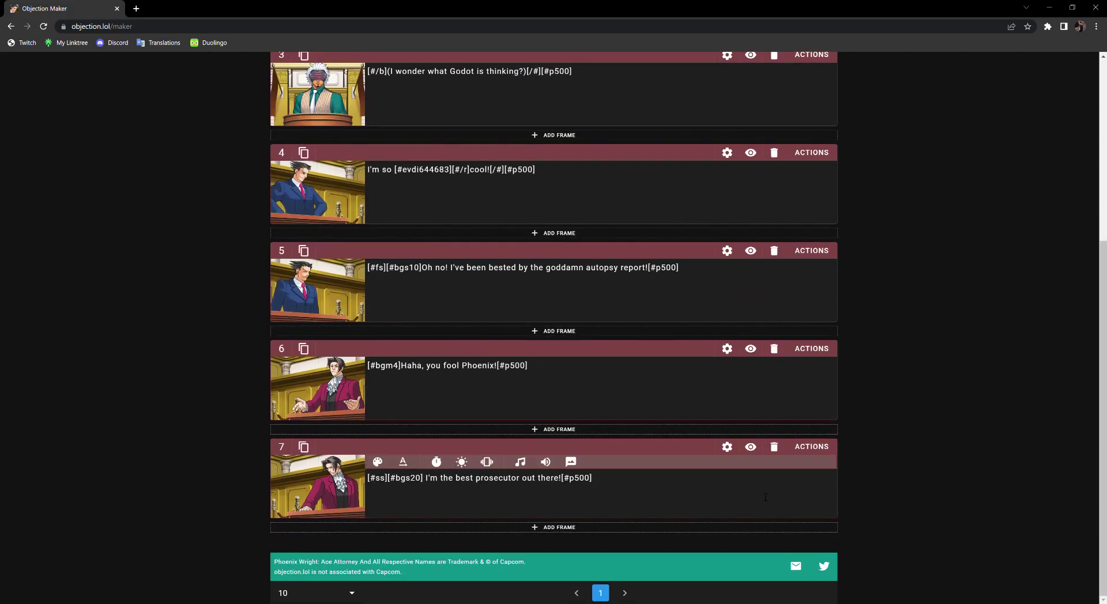
type("Hello THERE! :)")
left_click(43, 26)
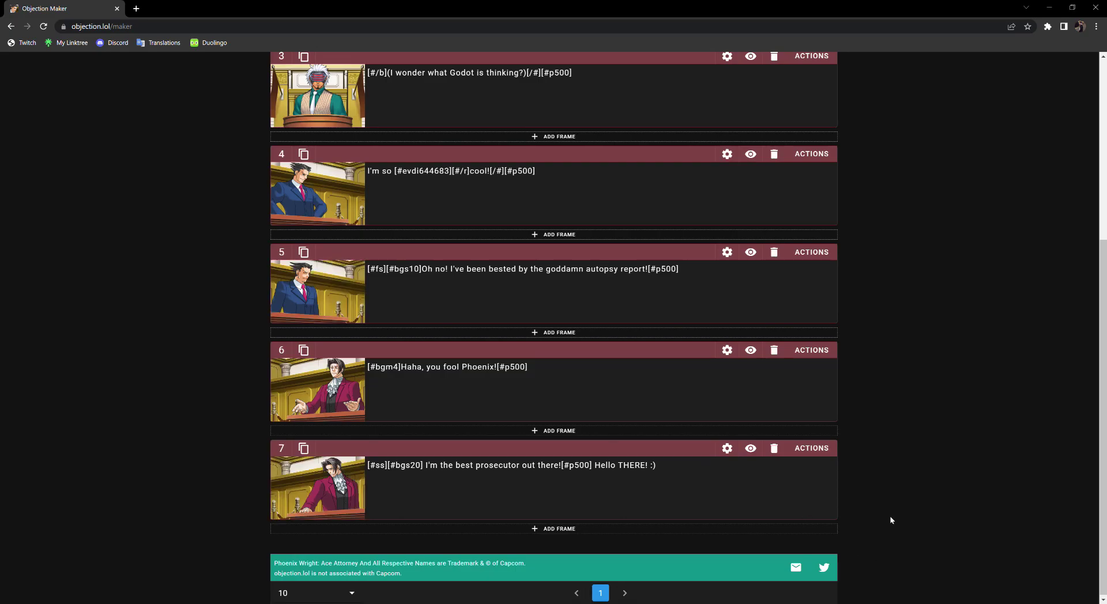
left_click(764, 486)
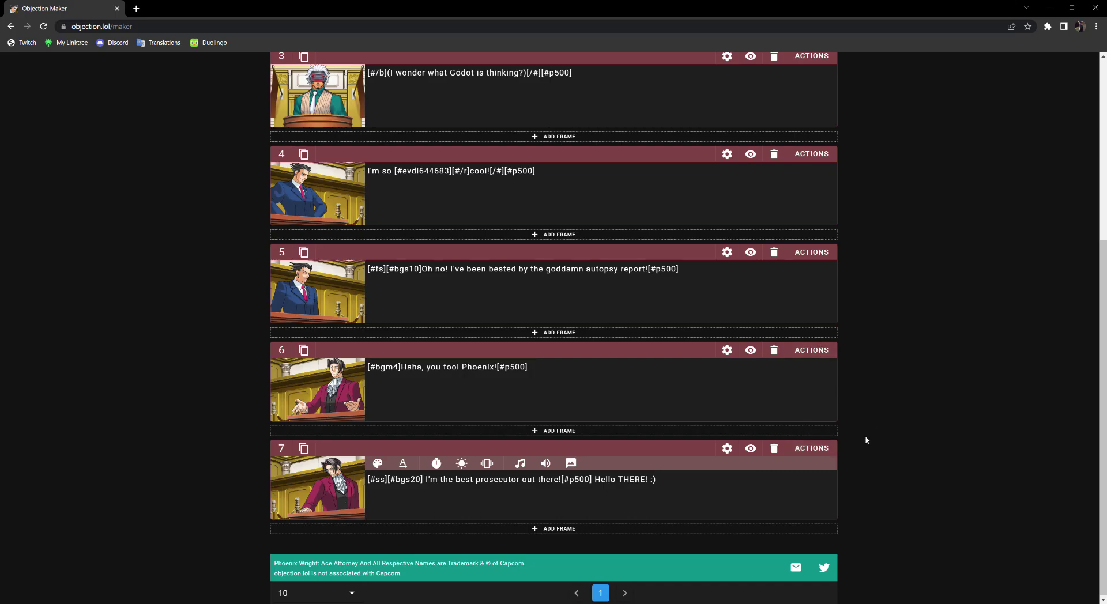
scroll(825, 461, "down", 1)
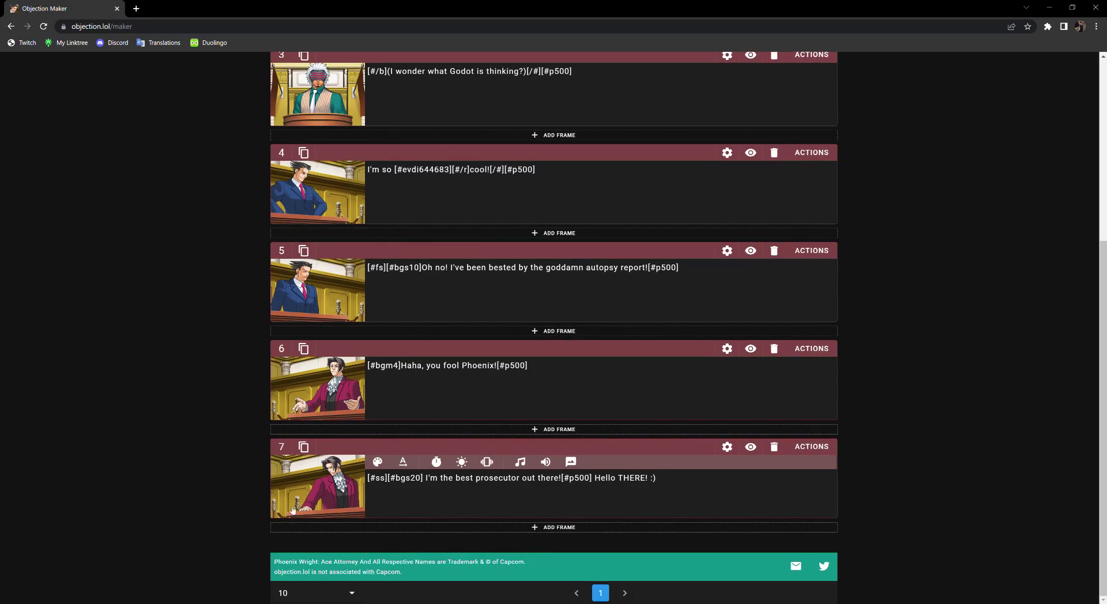
left_click_drag(425, 579, 271, 574)
left_click(272, 574)
left_click_drag(275, 564, 558, 547)
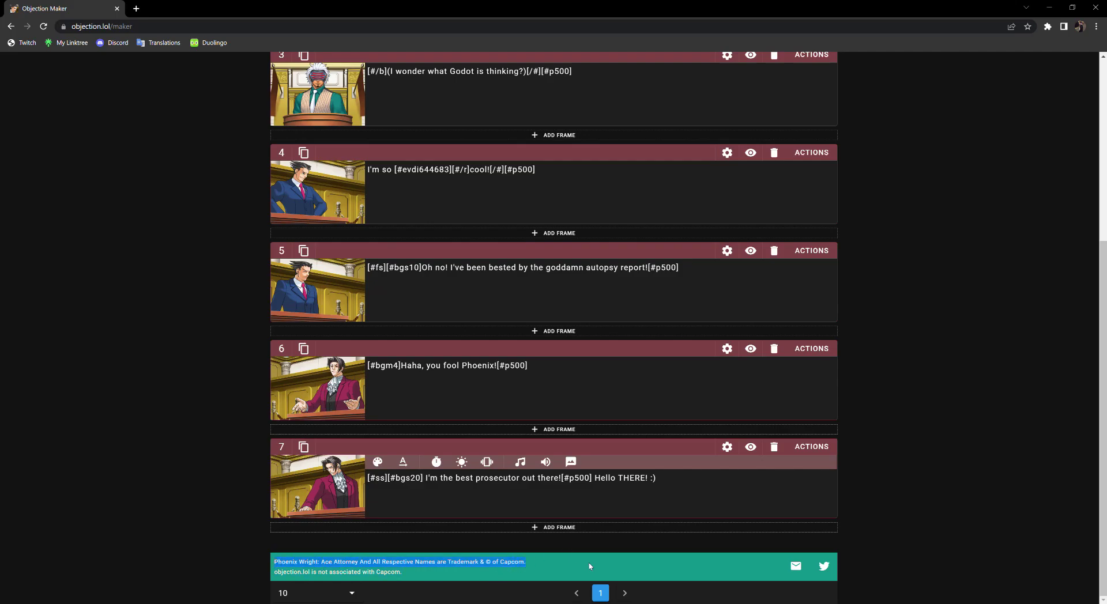
left_click(610, 568)
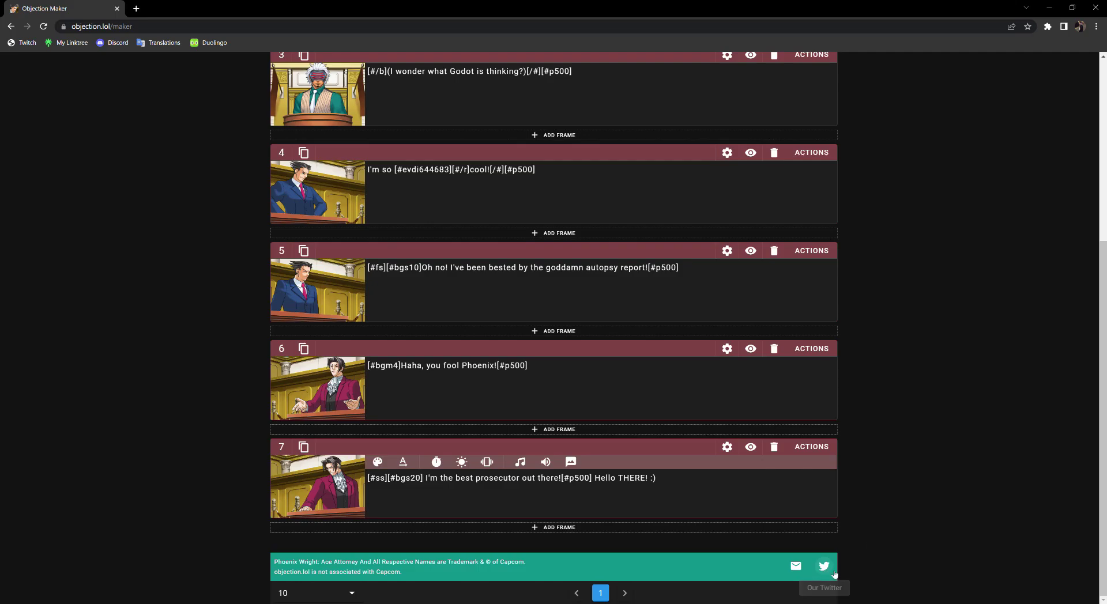
scroll(950, 499, "up", 5)
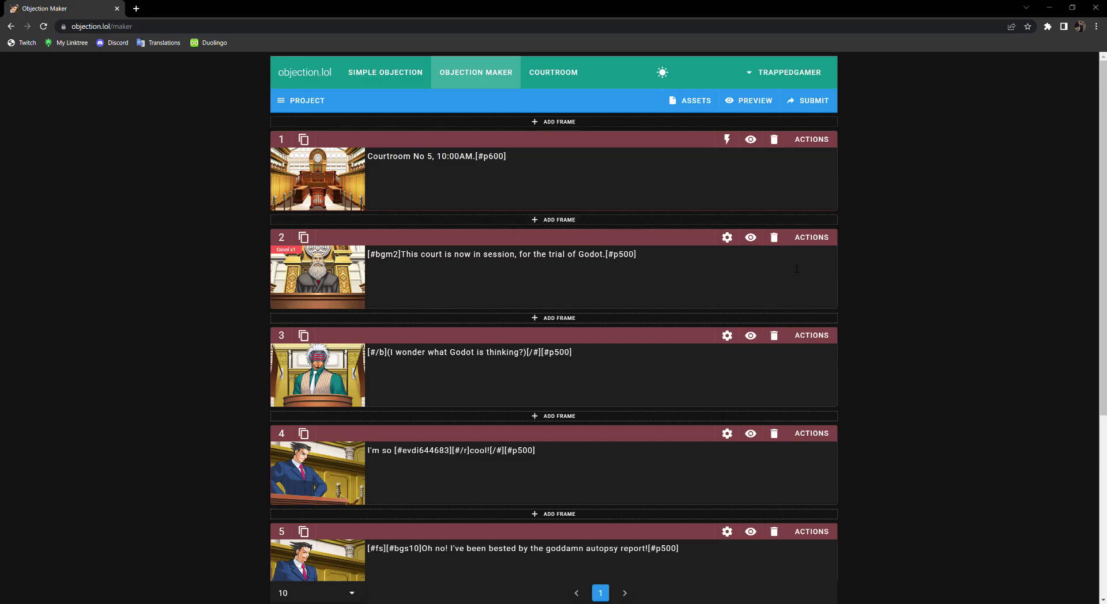
Step: Change frame 6's character to Apollo Justice (SOJ) in the Confident pose
scroll(781, 265, "down", 5)
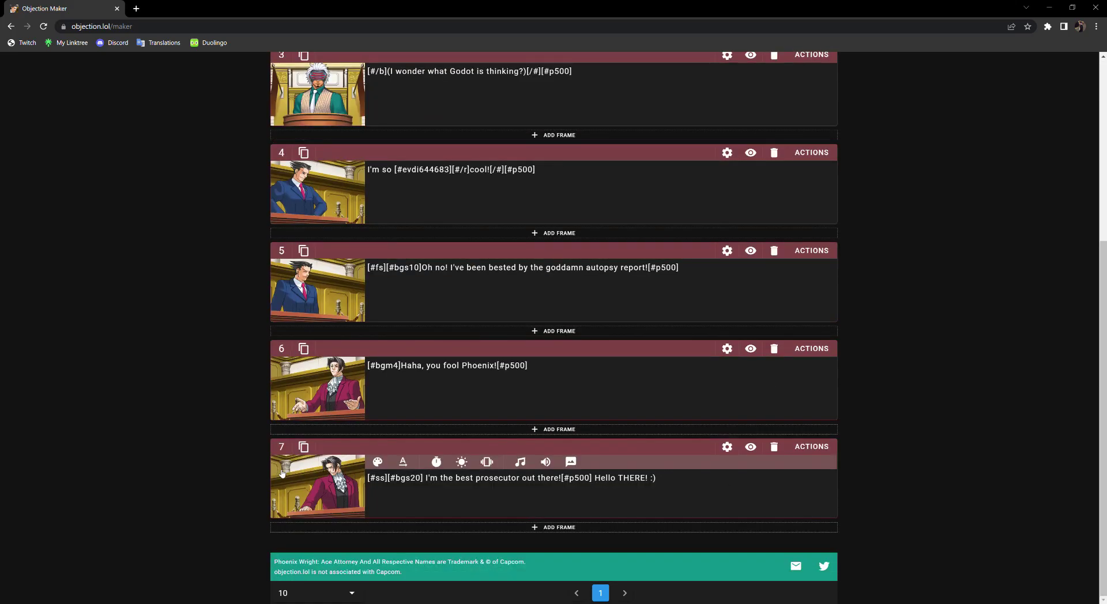
left_click(348, 404)
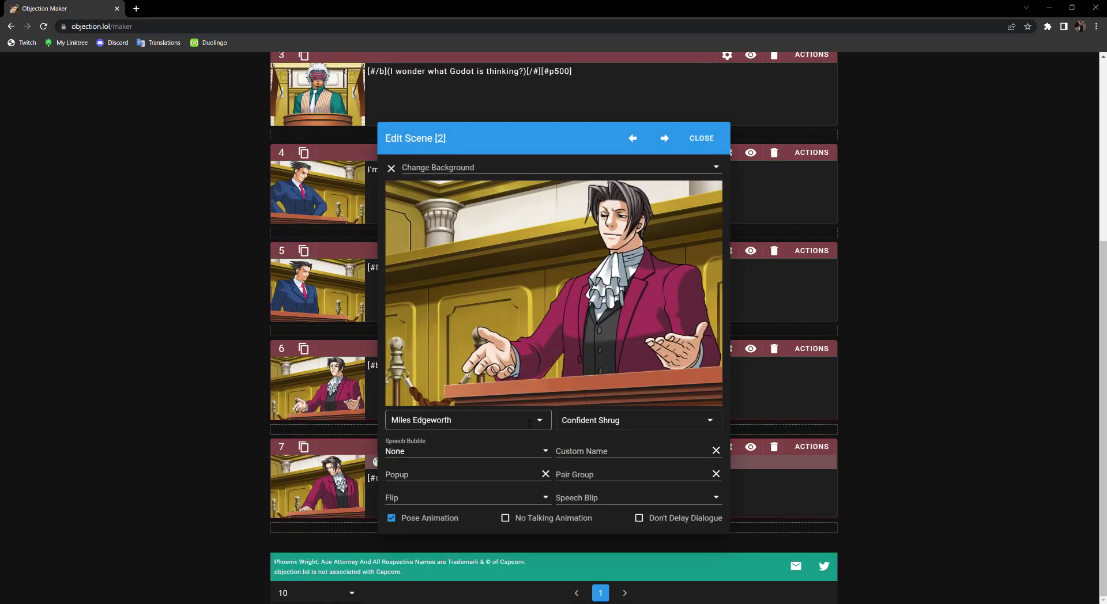
left_click(449, 420)
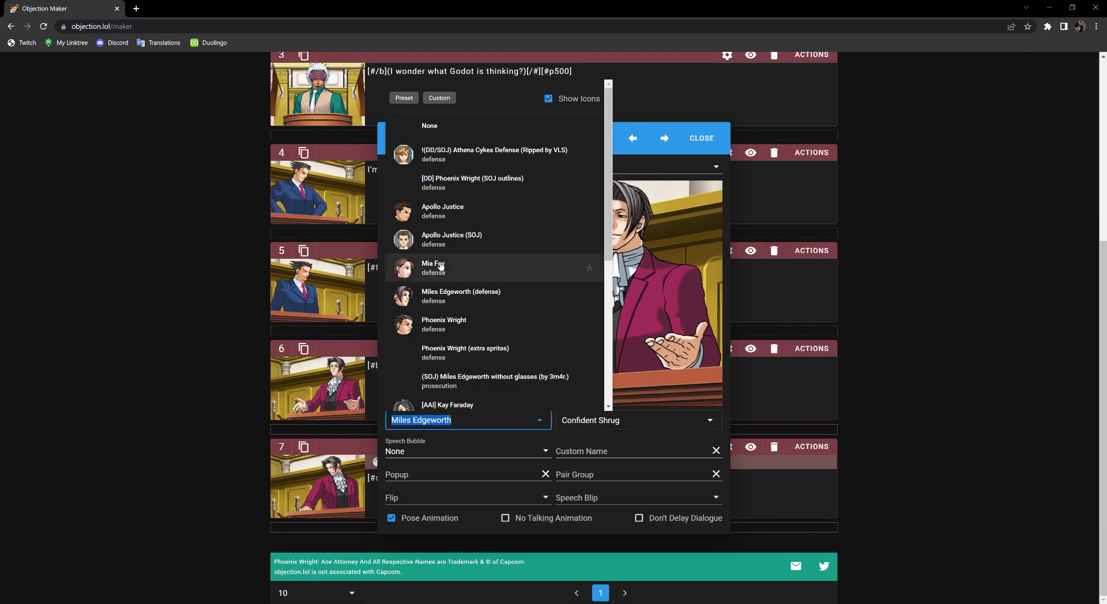
left_click(481, 233)
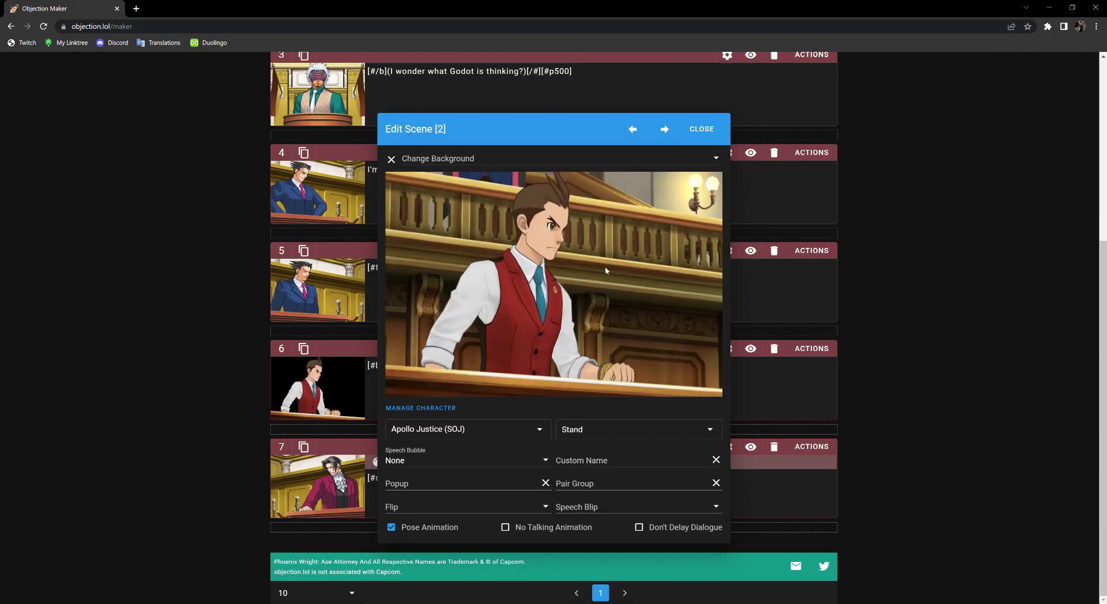
left_click(664, 431)
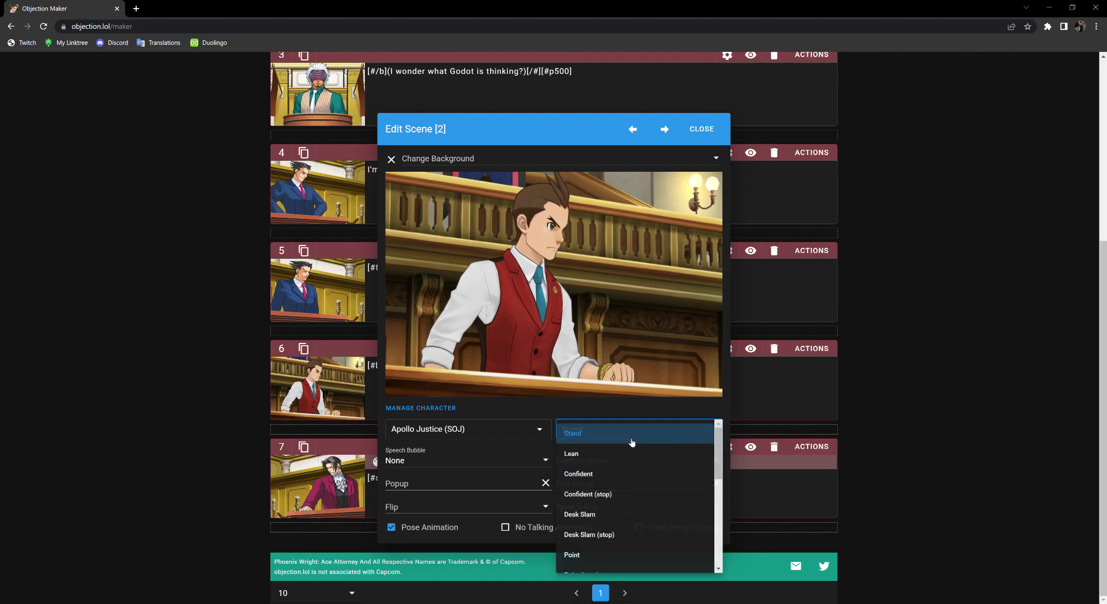
left_click(617, 470)
left_click(647, 438)
scroll(641, 510, "down", 5)
scroll(647, 480, "up", 3)
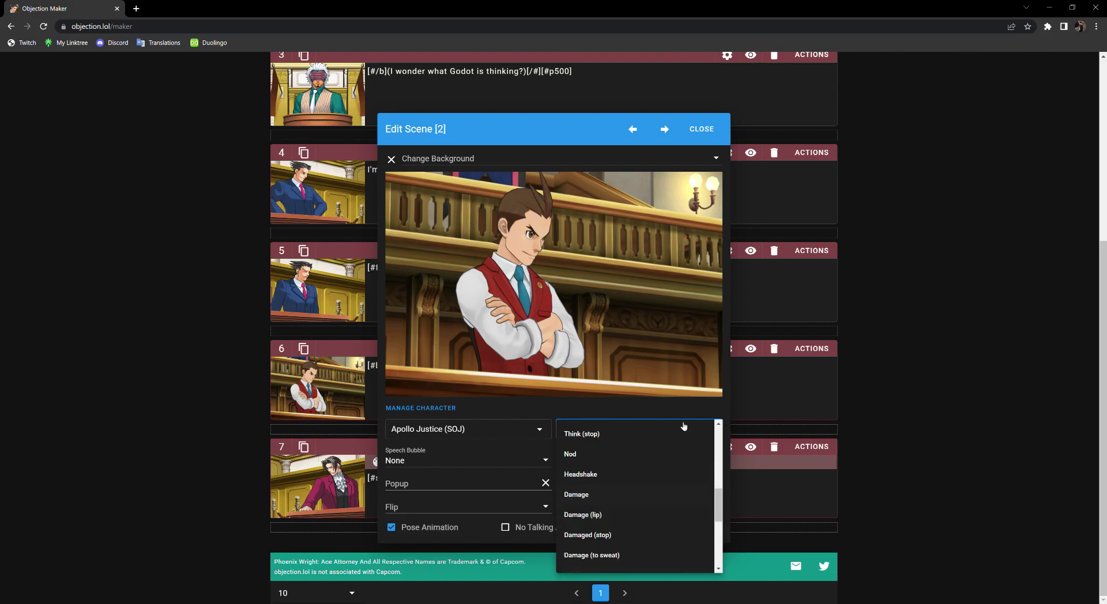
Step: Delete that frame and dismiss the Frame deleted notice
left_click(702, 130)
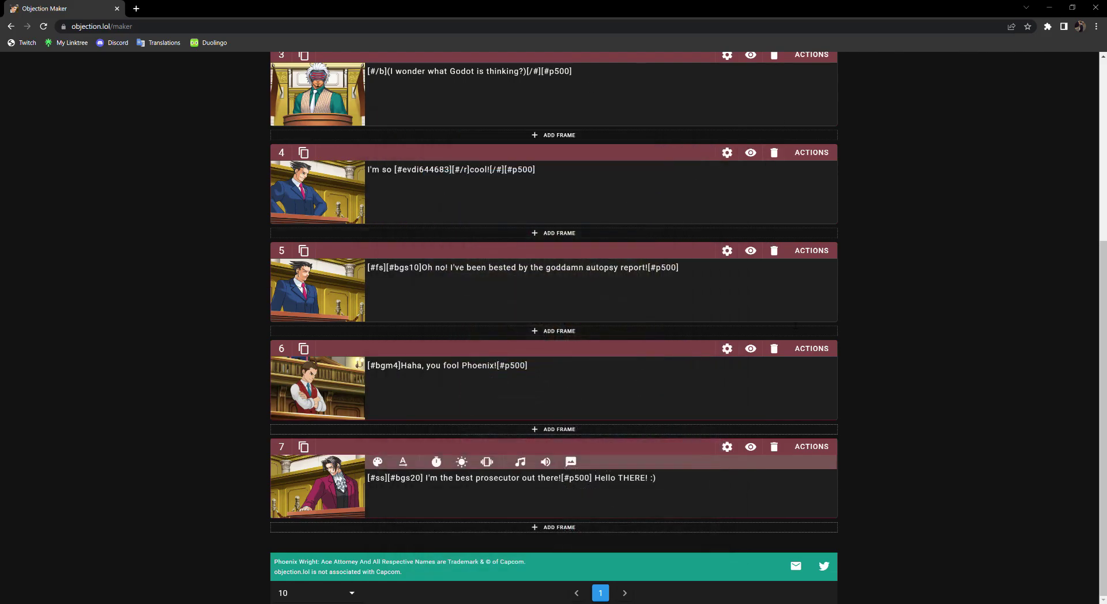
left_click(774, 350)
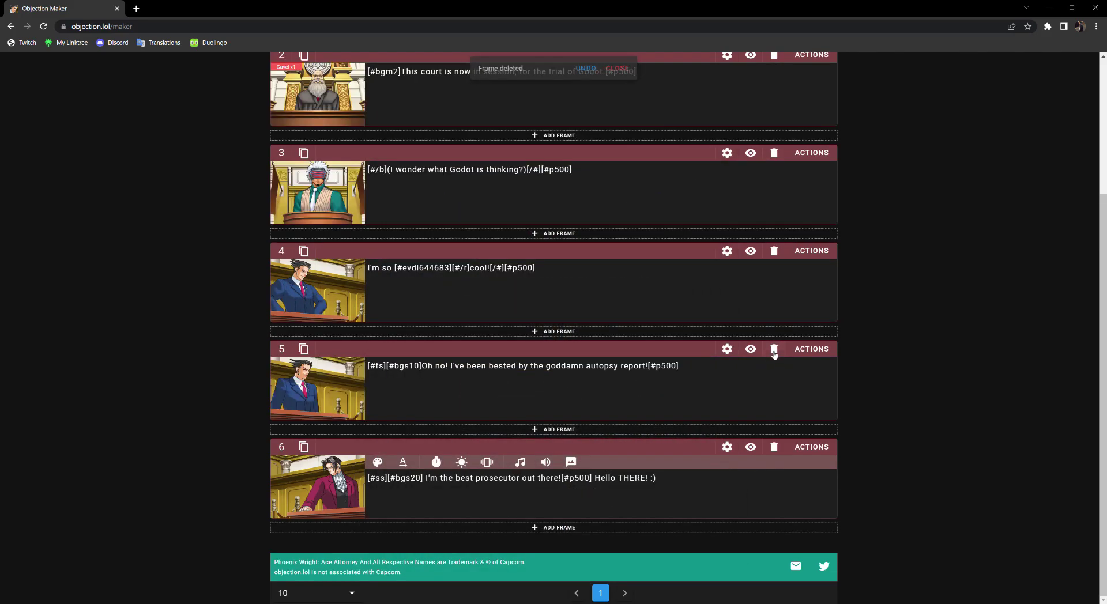
left_click(617, 71)
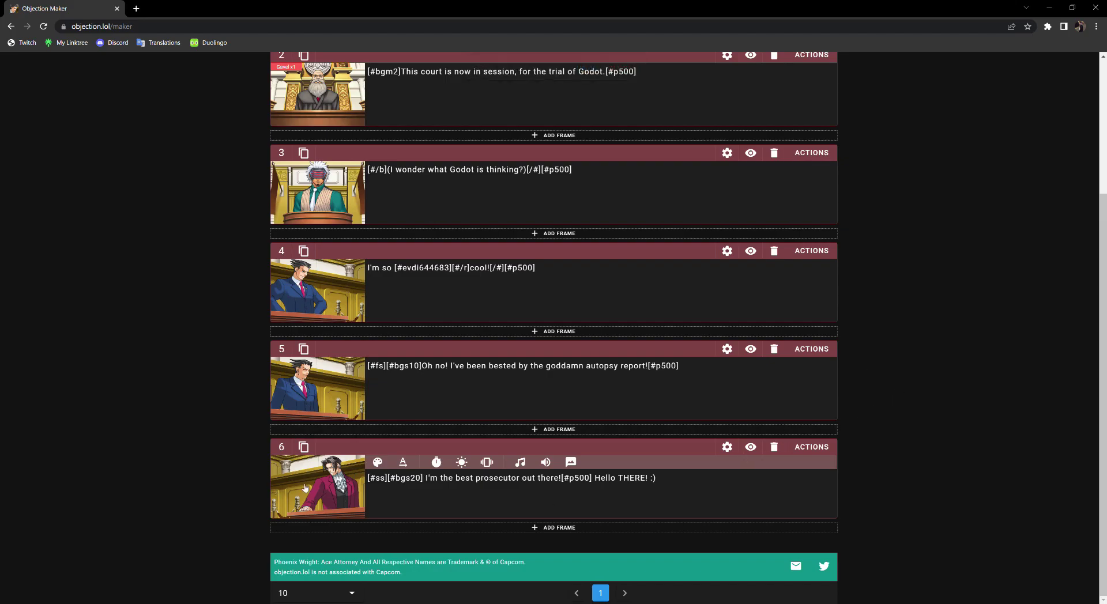
Step: Add a new frame at the end and set its character to Simon Blackquill HD
left_click(645, 528)
scroll(317, 507, "down", 2)
left_click(333, 482)
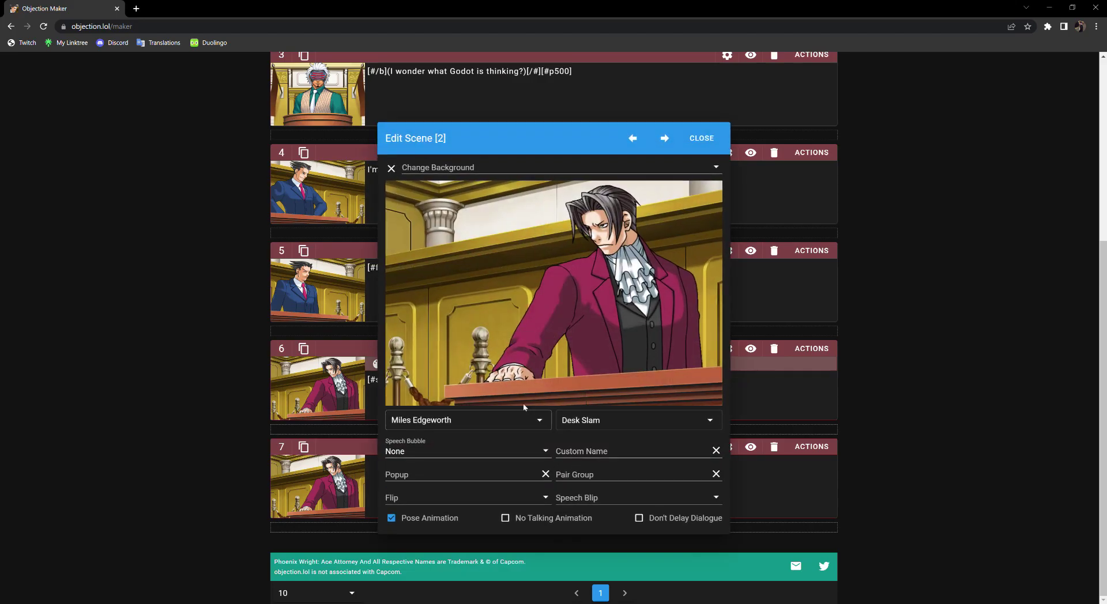
left_click(456, 418)
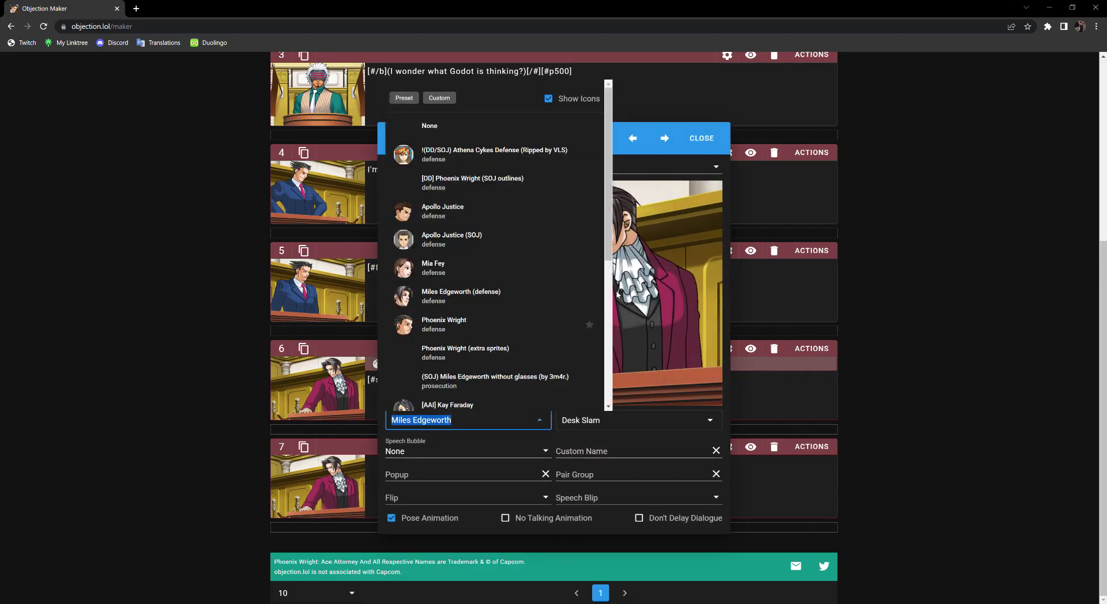
type("simon")
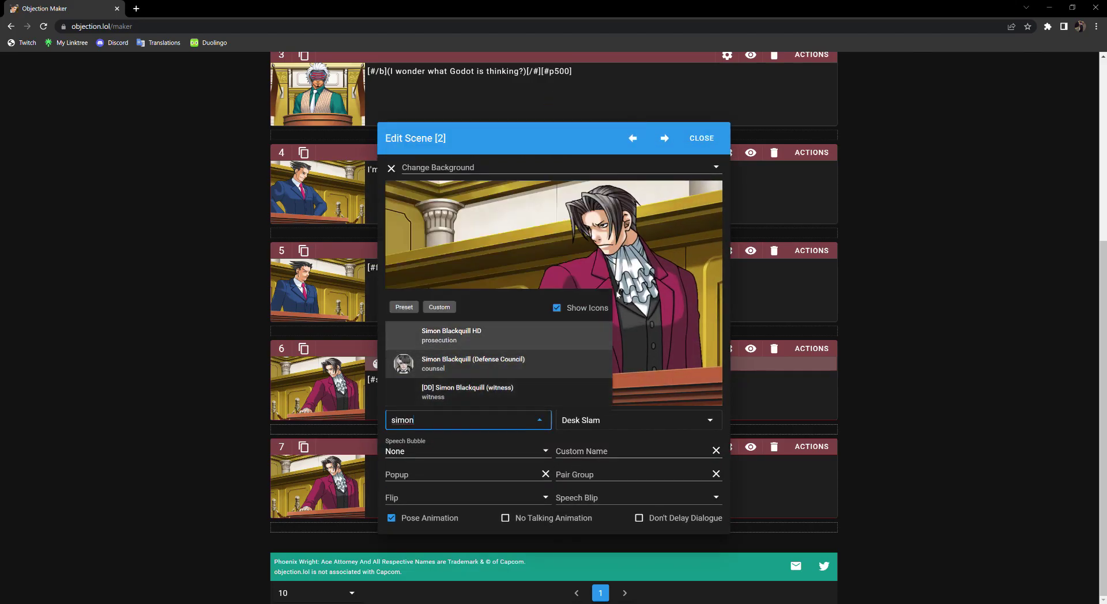
left_click(452, 333)
Step: Try Simon's LookingBack and Stance poses, settling on Electrified
left_click(638, 432)
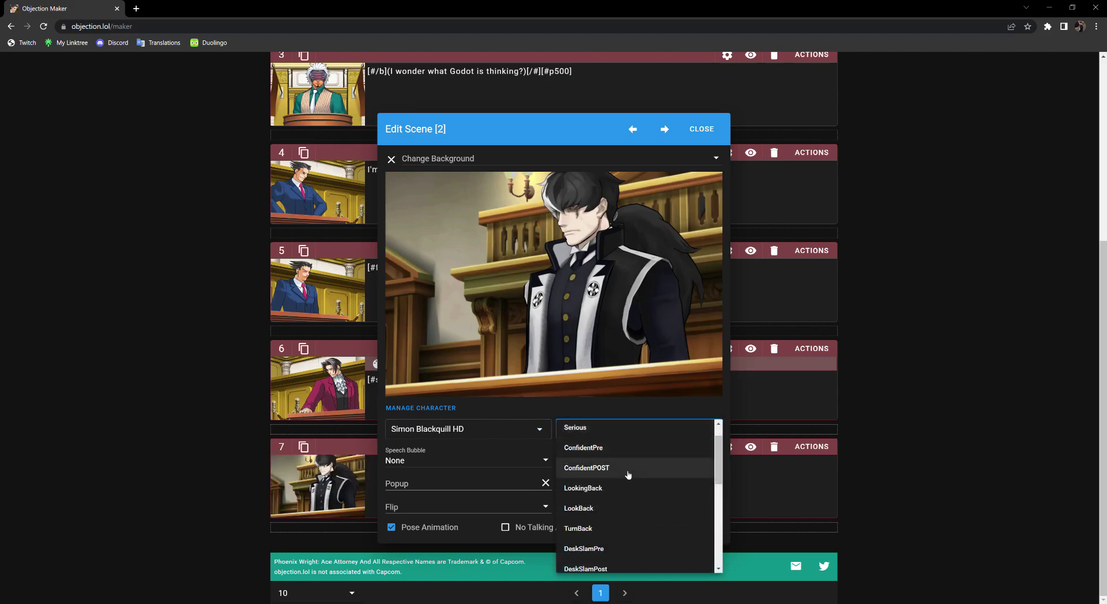
scroll(628, 477, "down", 1)
left_click(636, 442)
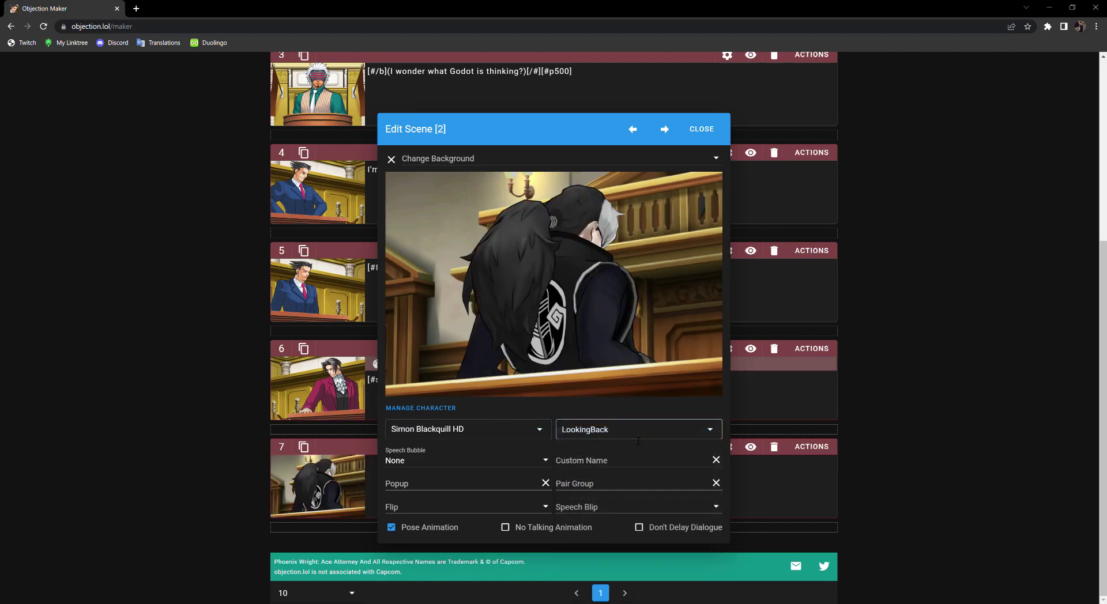
left_click(637, 445)
scroll(645, 516, "down", 3)
scroll(635, 507, "up", 2)
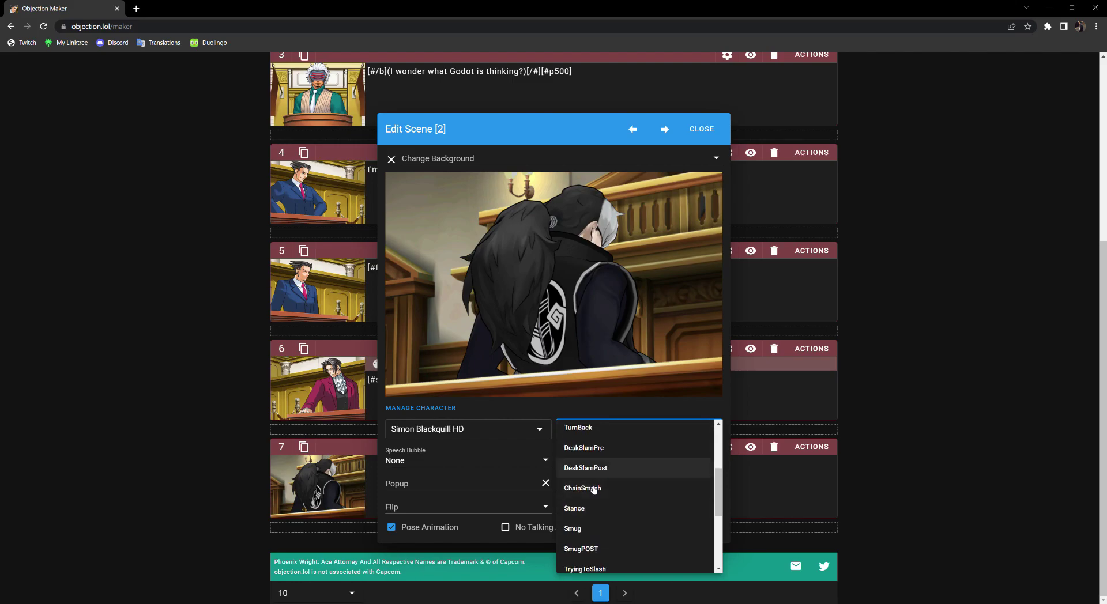
left_click(601, 507)
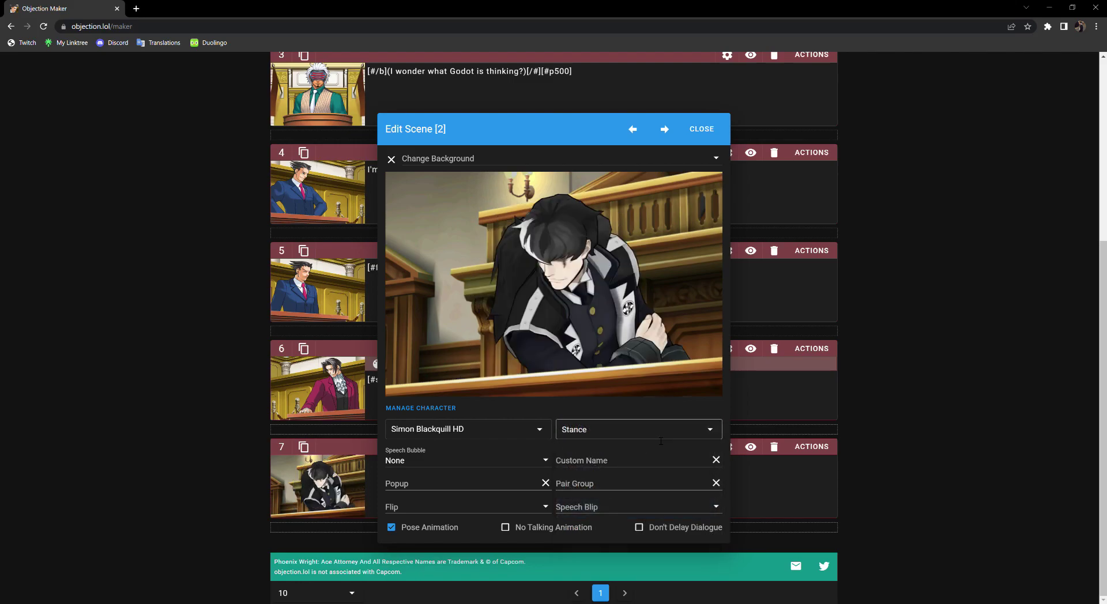
left_click(635, 431)
scroll(656, 490, "down", 3)
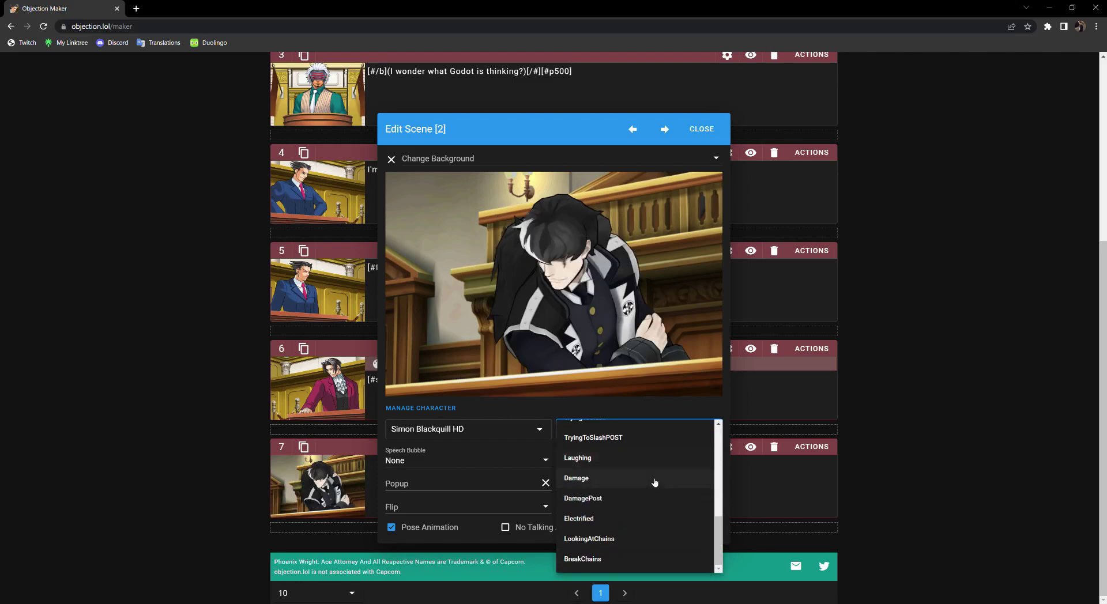
left_click(630, 519)
left_click(670, 433)
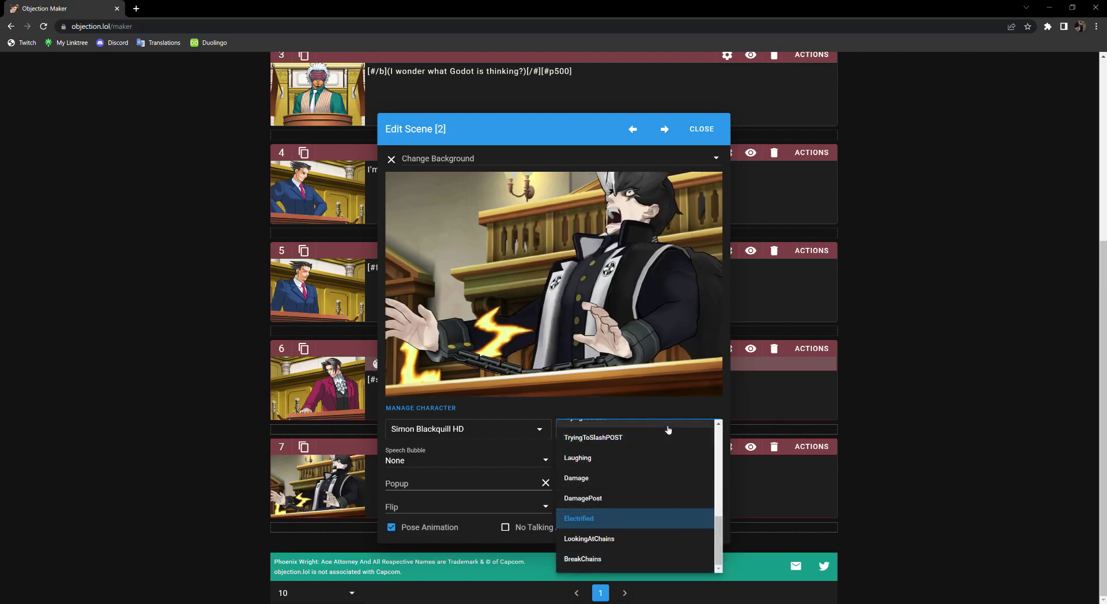
scroll(669, 496, "up", 5)
left_click(713, 128)
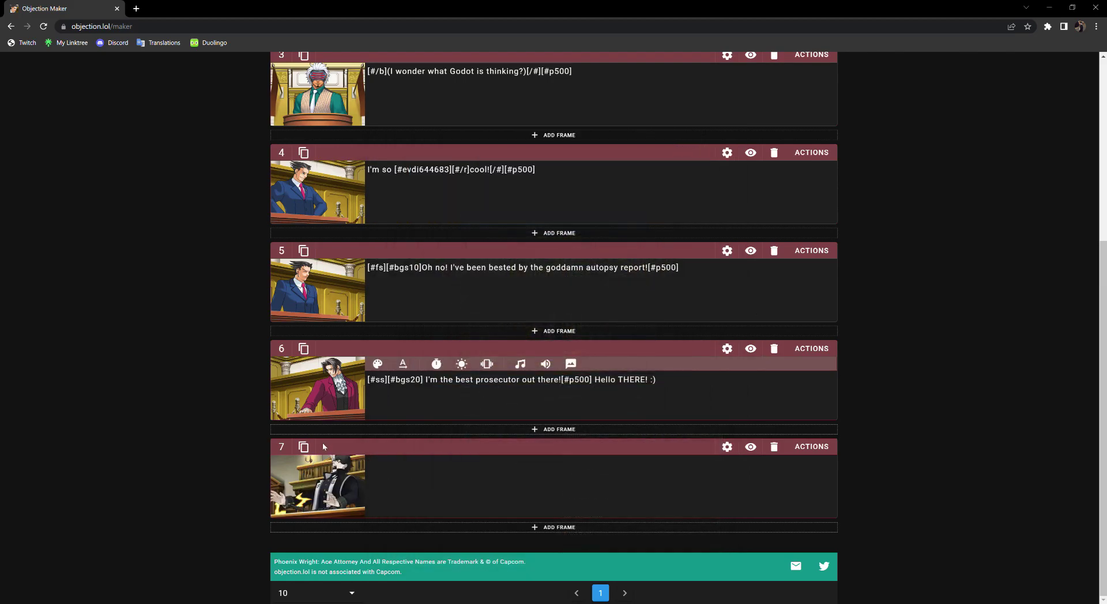
Step: Make Simon Blackquill HD the scene's character, then delete frame 7
left_click(294, 517)
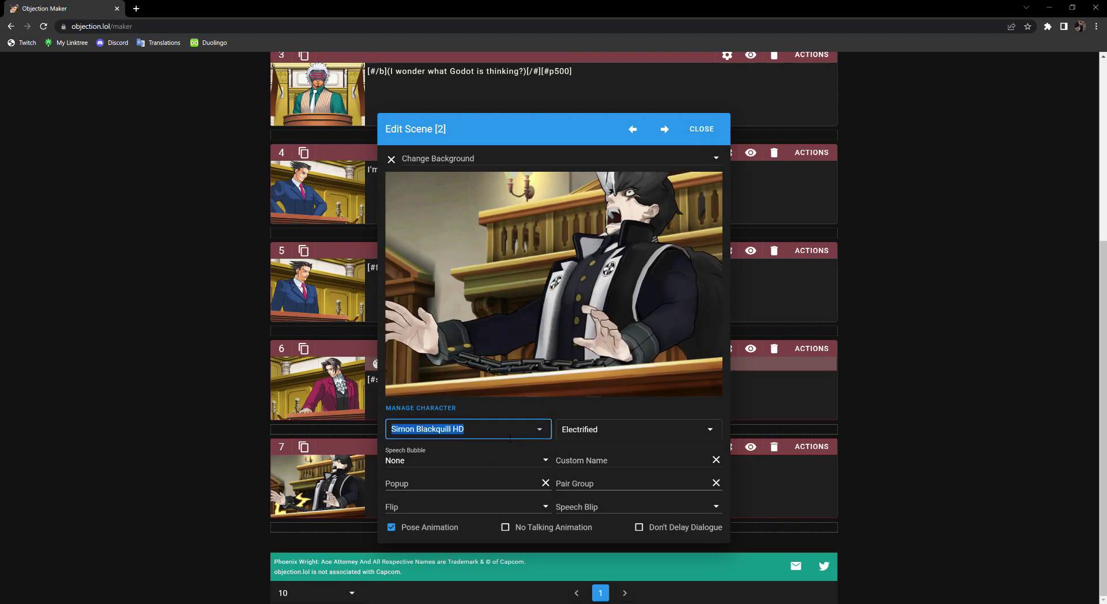
left_click(462, 430)
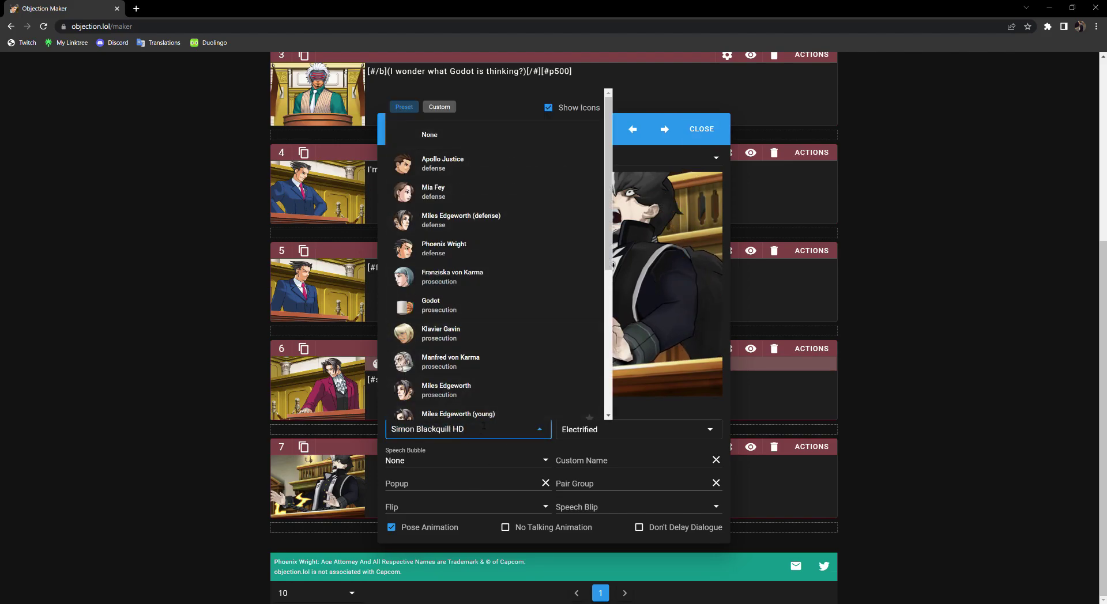
key("ctrl+a")
type("simon")
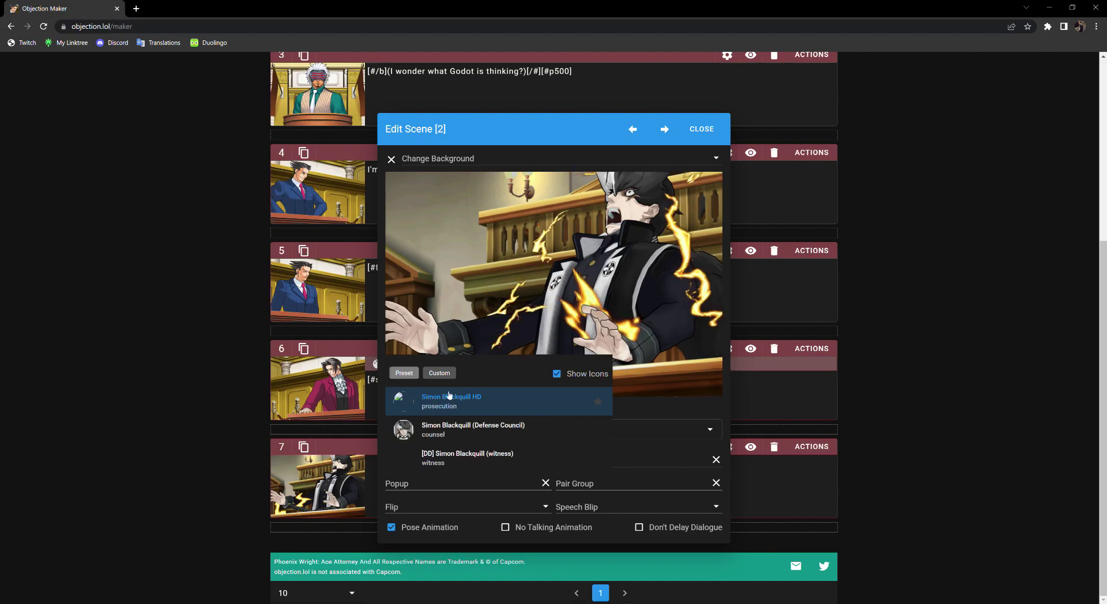
left_click(682, 408)
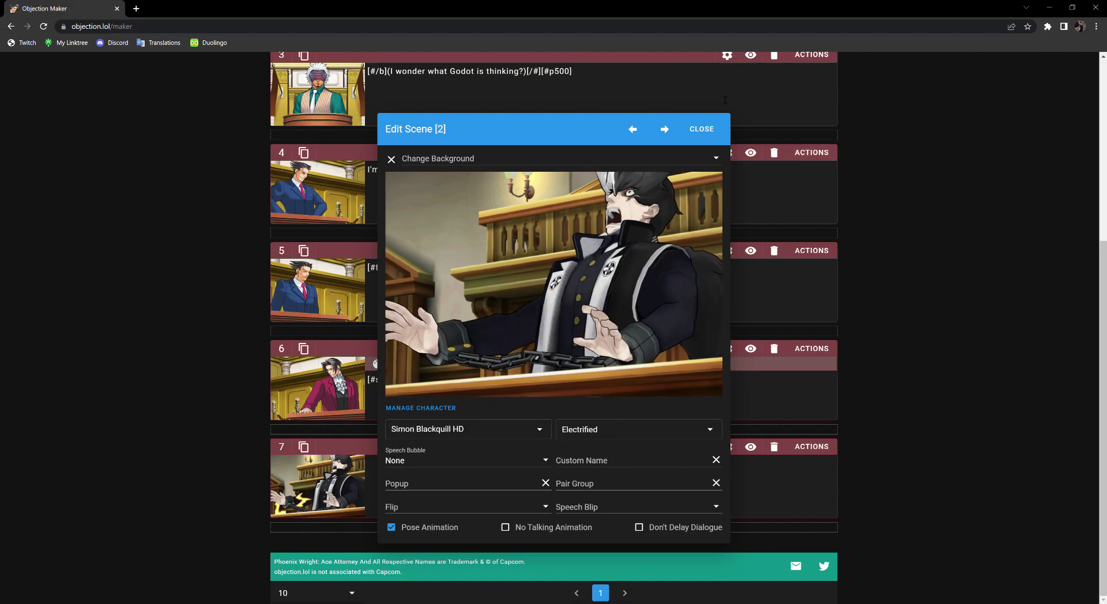
left_click(701, 129)
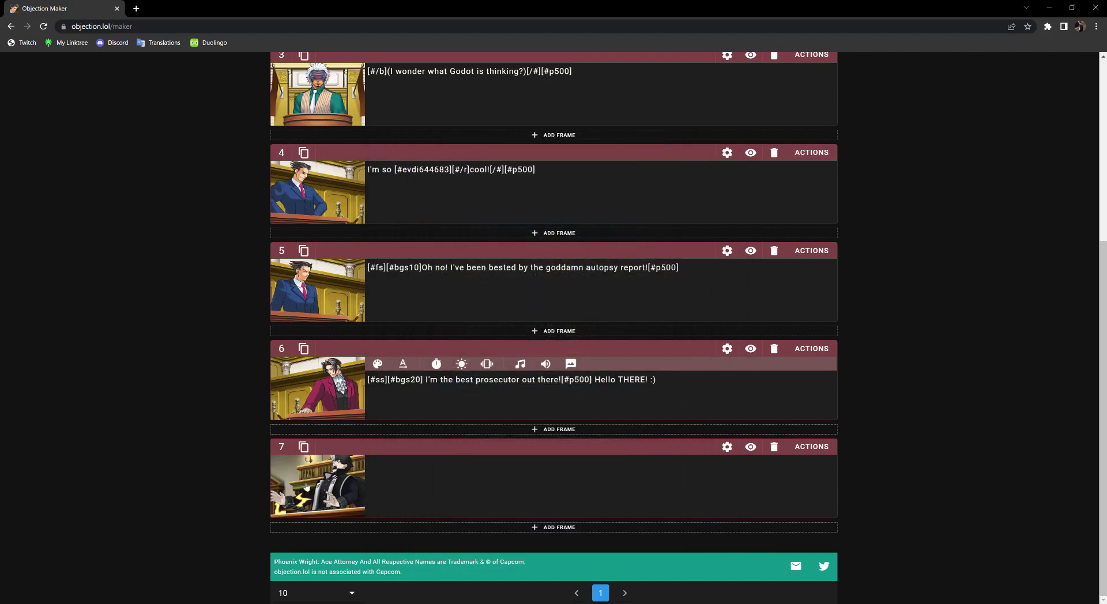
left_click(774, 448)
Step: Open the My Assets library on the Characters tab and view the saved characters list
scroll(1063, 455, "up", 3)
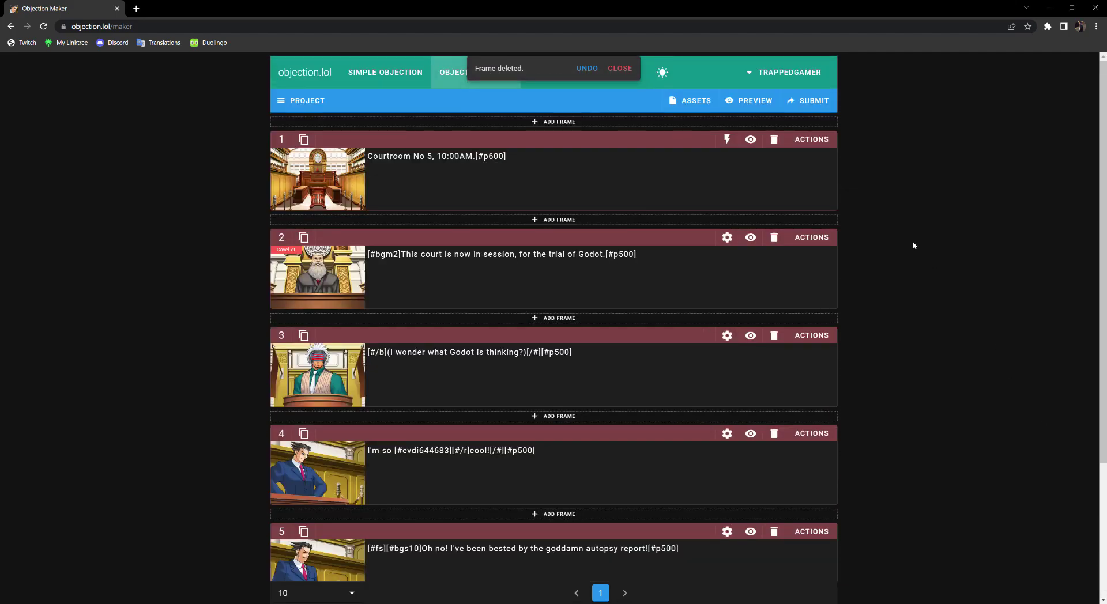
left_click(695, 100)
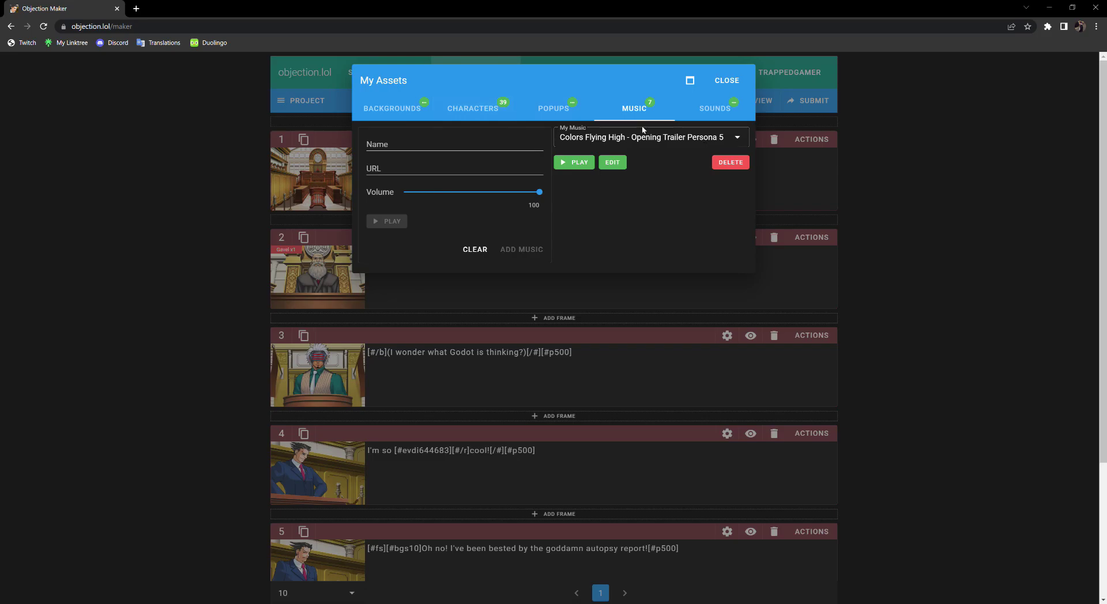
left_click(481, 109)
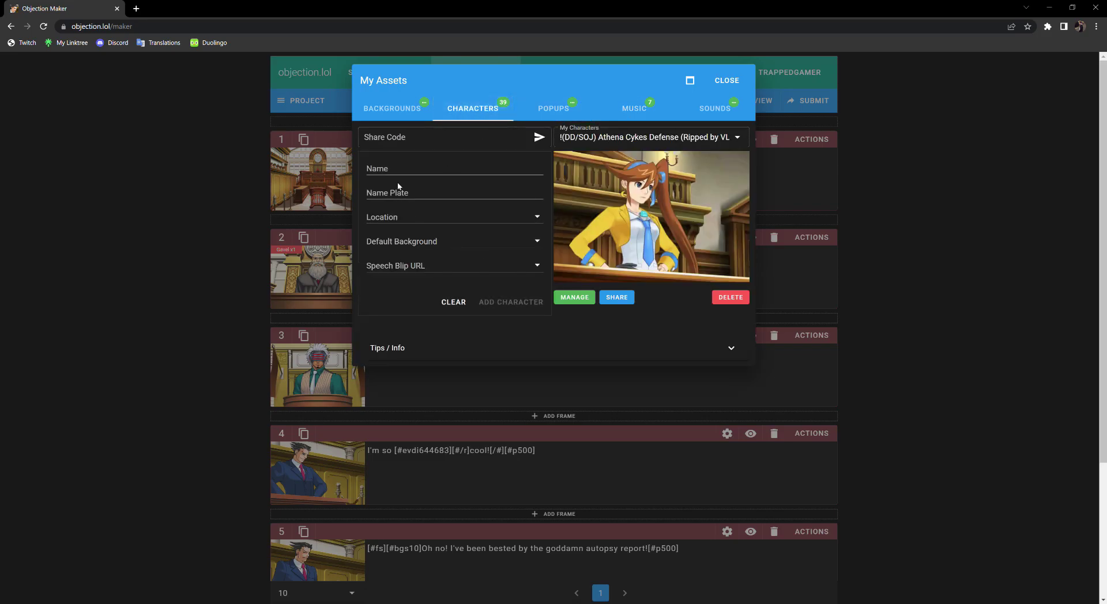
left_click(407, 142)
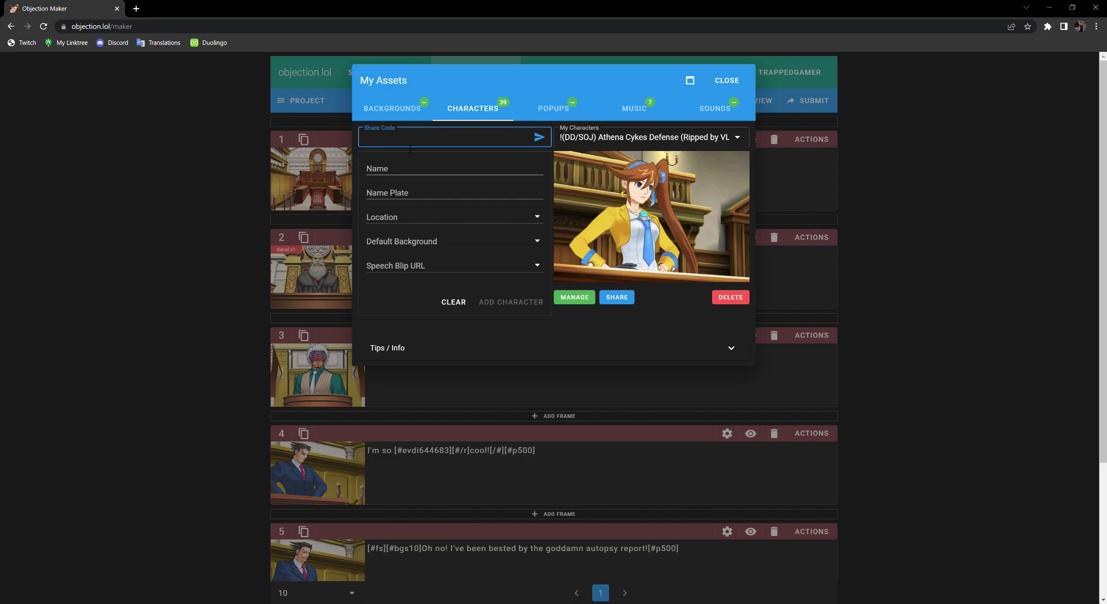
left_click(640, 137)
Step: Read the Tips / Info about image sizes and GIFs, then switch to Backgrounds
scroll(646, 220, "down", 10)
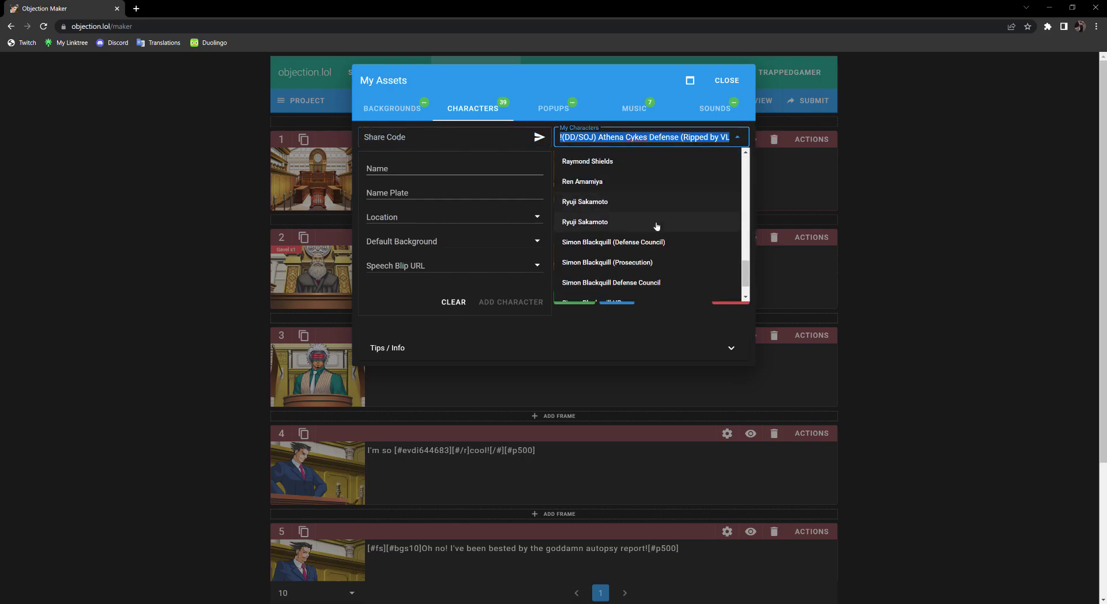
scroll(657, 226, "down", 3)
left_click(630, 348)
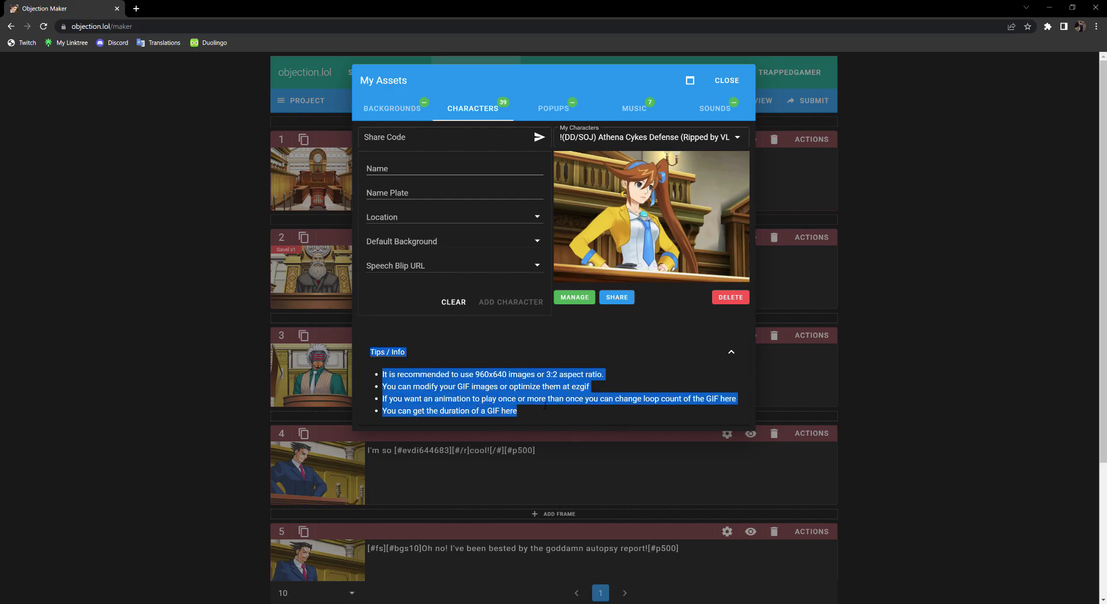
left_click(446, 321)
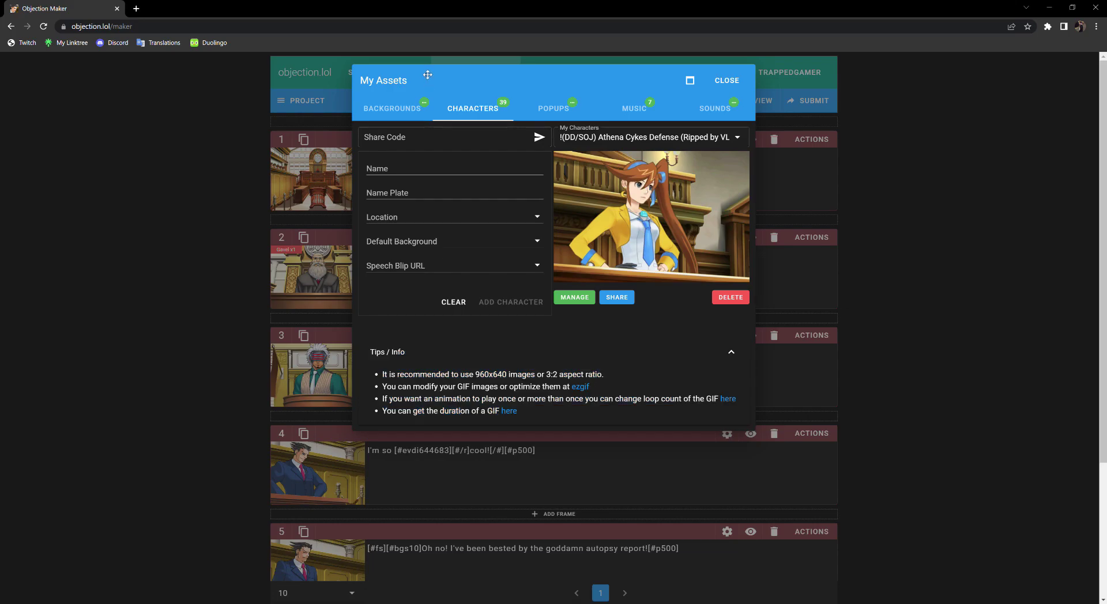
left_click(411, 112)
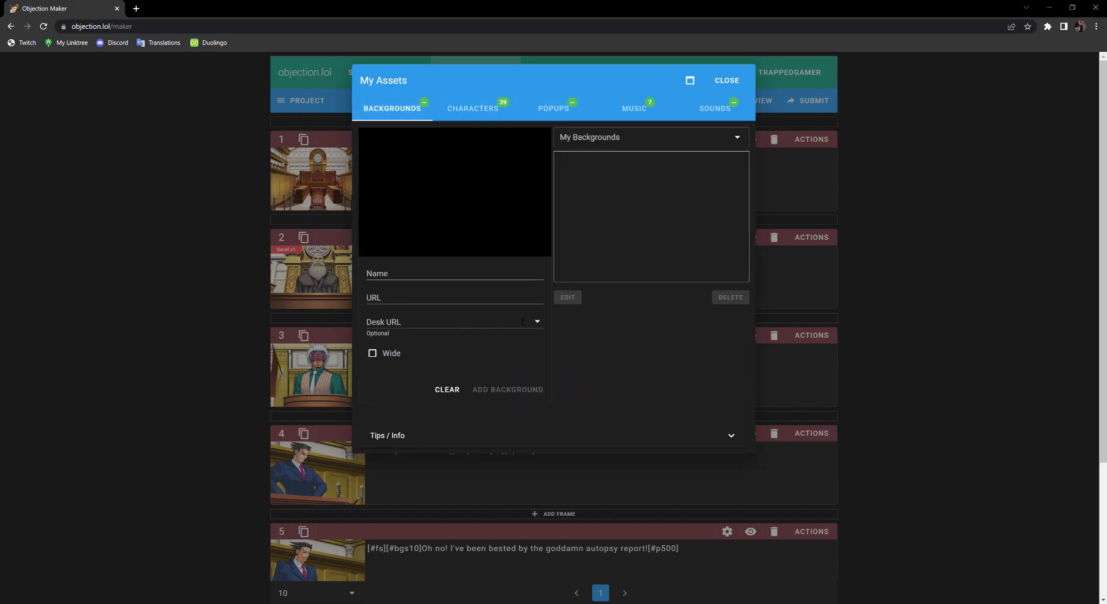
Step: Check the empty My Backgrounds and My Music lists, then close the My Assets window
left_click(713, 143)
left_click(672, 368)
left_click(663, 105)
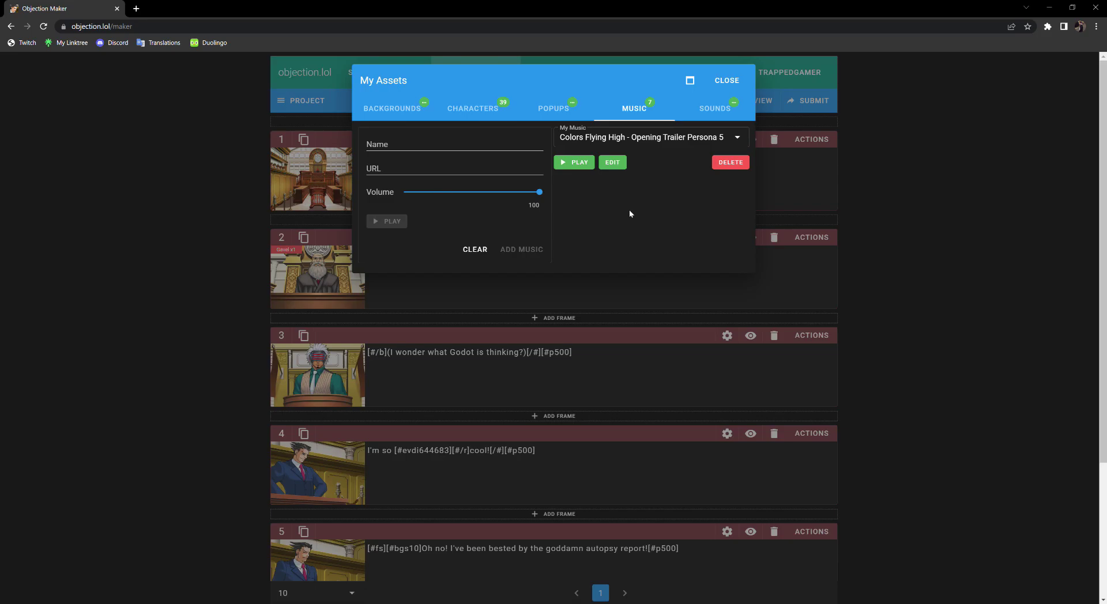
left_click(478, 166)
left_click(480, 148)
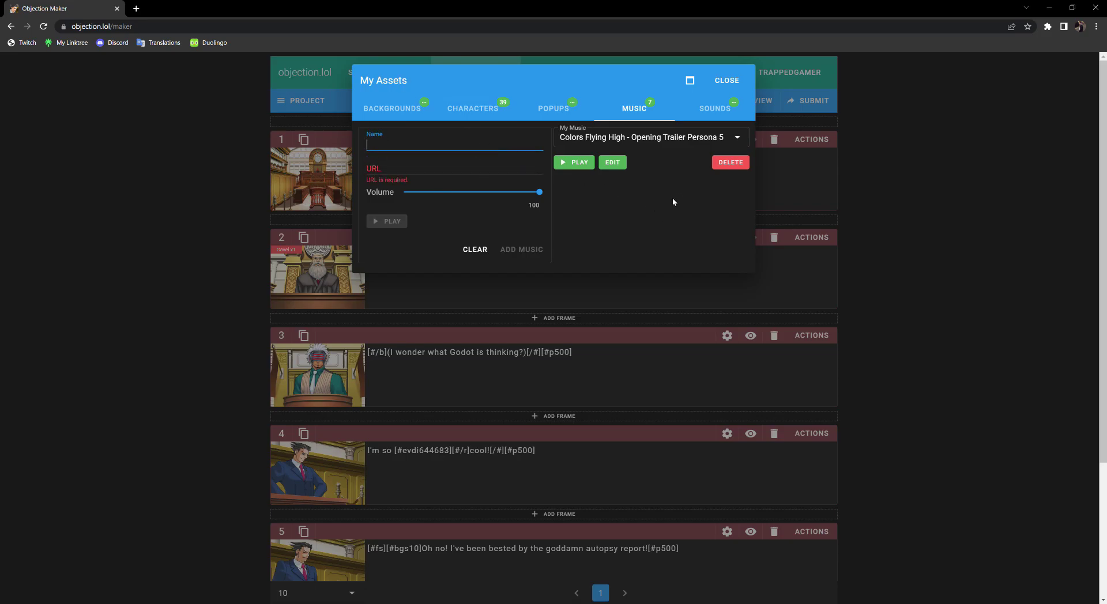
left_click(680, 138)
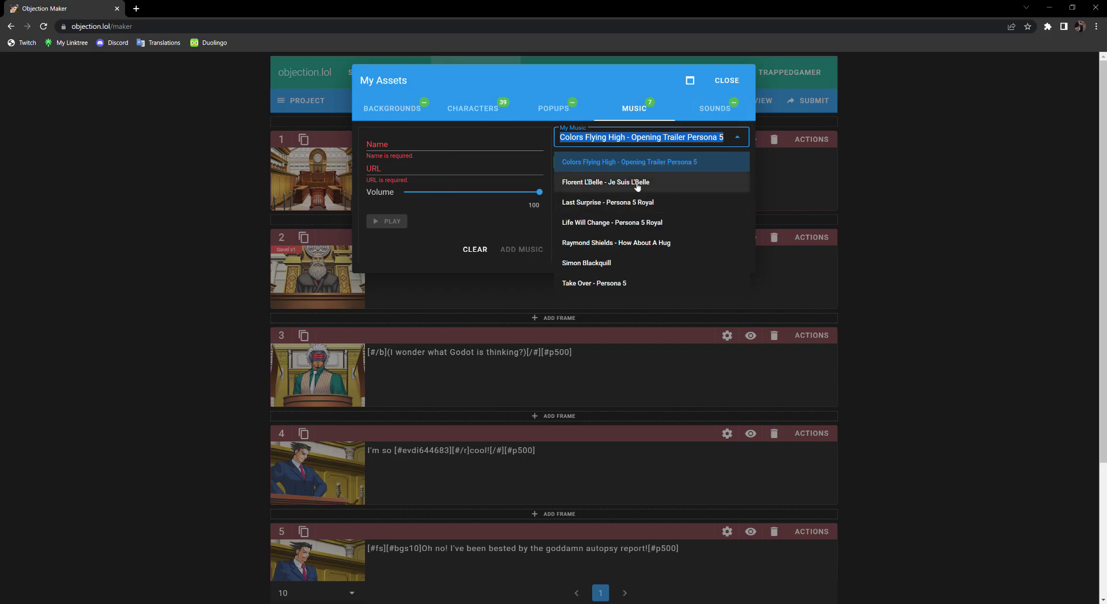
left_click(738, 85)
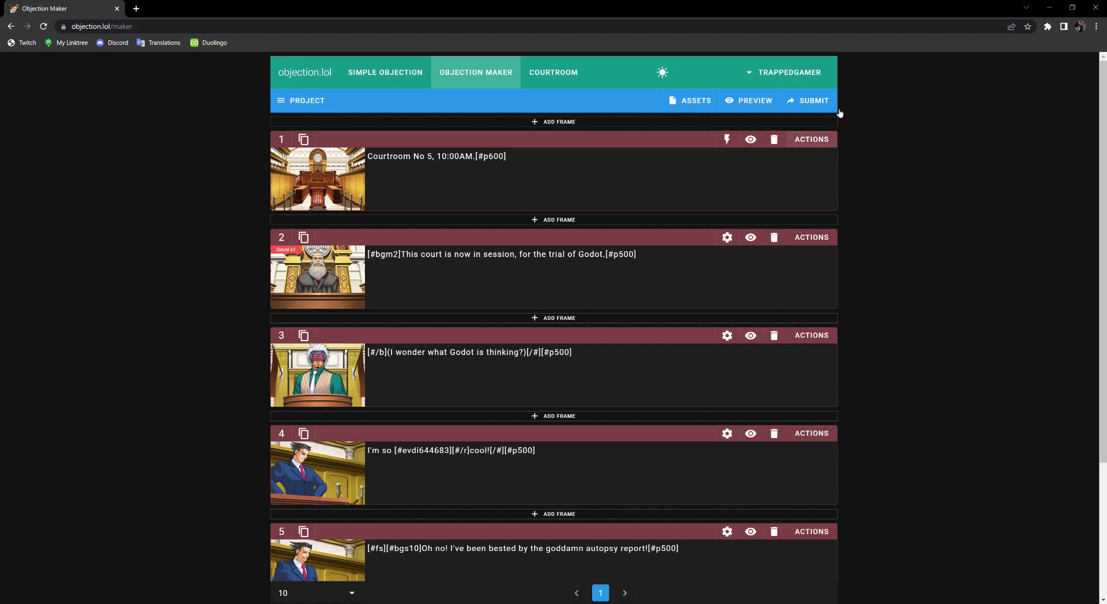
Step: Submit the scene under the title 'Random objection.lol tutorial video'
left_click(819, 102)
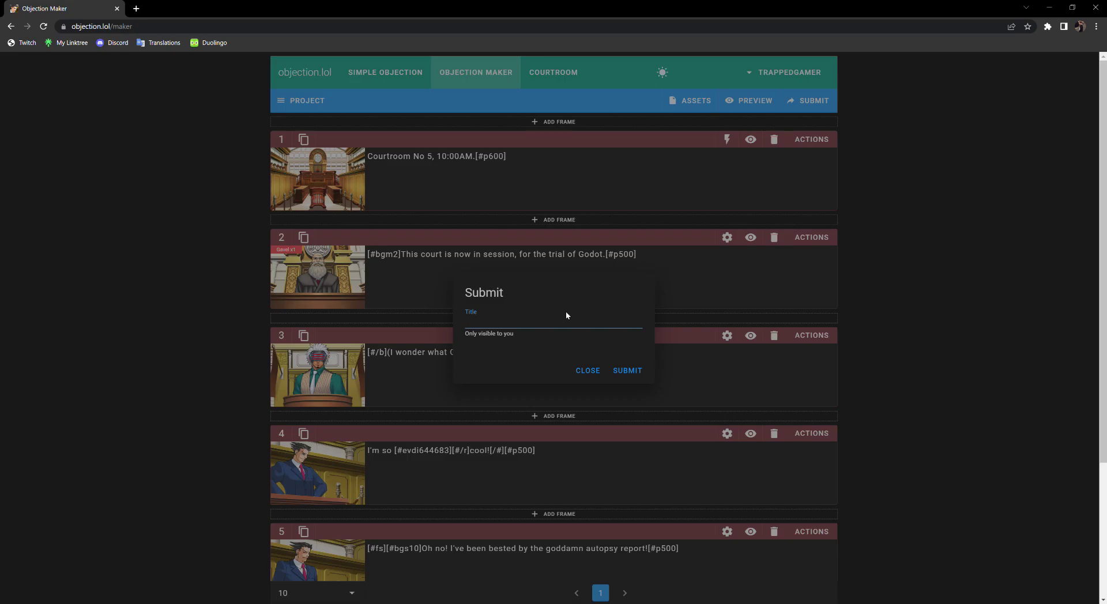
type("Rnadom")
key("BackSpace")
key("BackSpace")
key("BackSpace")
key("BackSpace")
key("BackSpace")
type("andom O")
key("BackSpace")
type("objection.lol")
key("BackSpace")
key("BackSpace")
key("BackSpace")
key("BackSpace")
type("k")
key("BackSpace")
type("tutorial video")
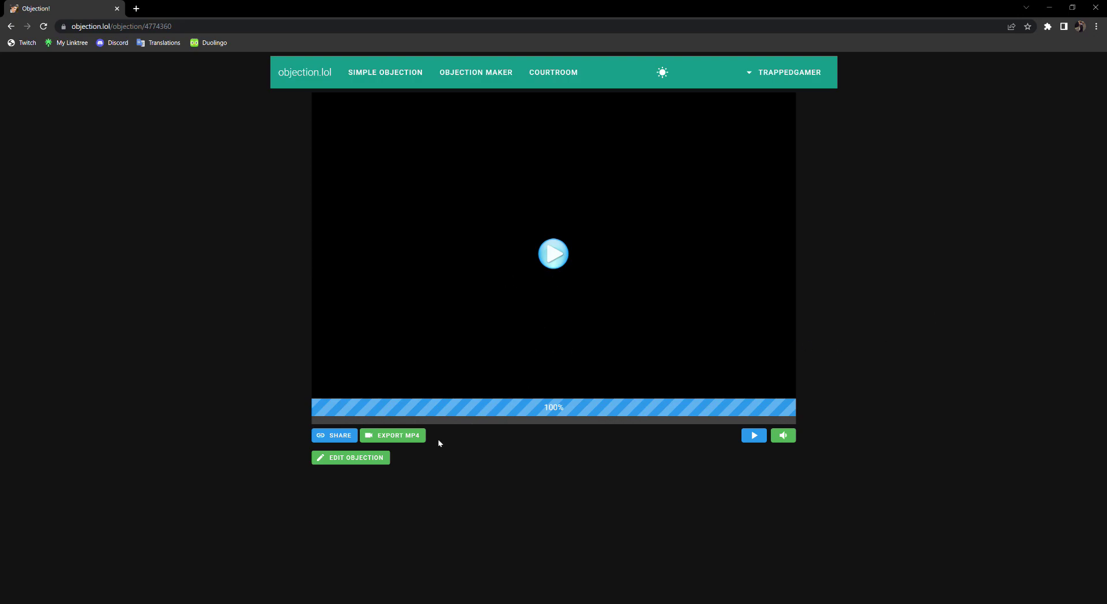
Step: Export the objection as a 1280 x 854 MP4 after passing the reCAPTCHA check
left_click(385, 441)
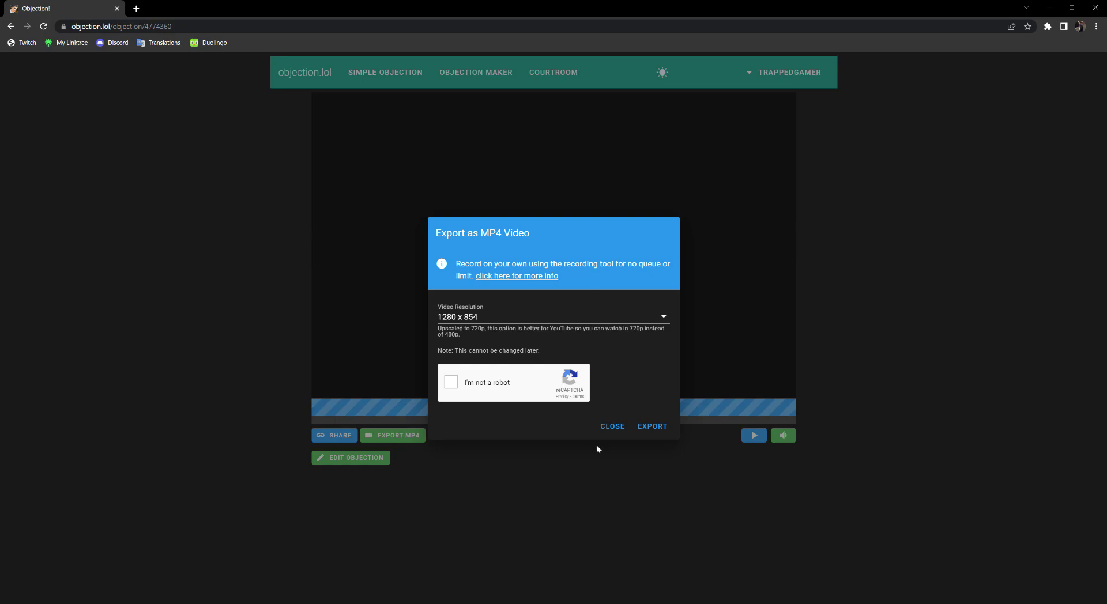
left_click(612, 427)
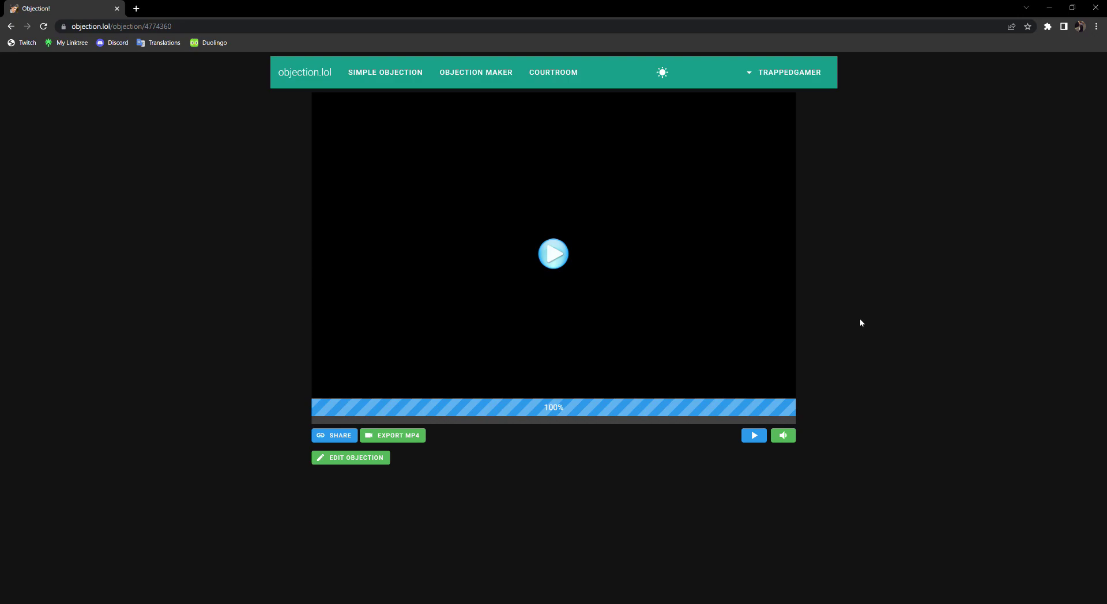
left_click(414, 436)
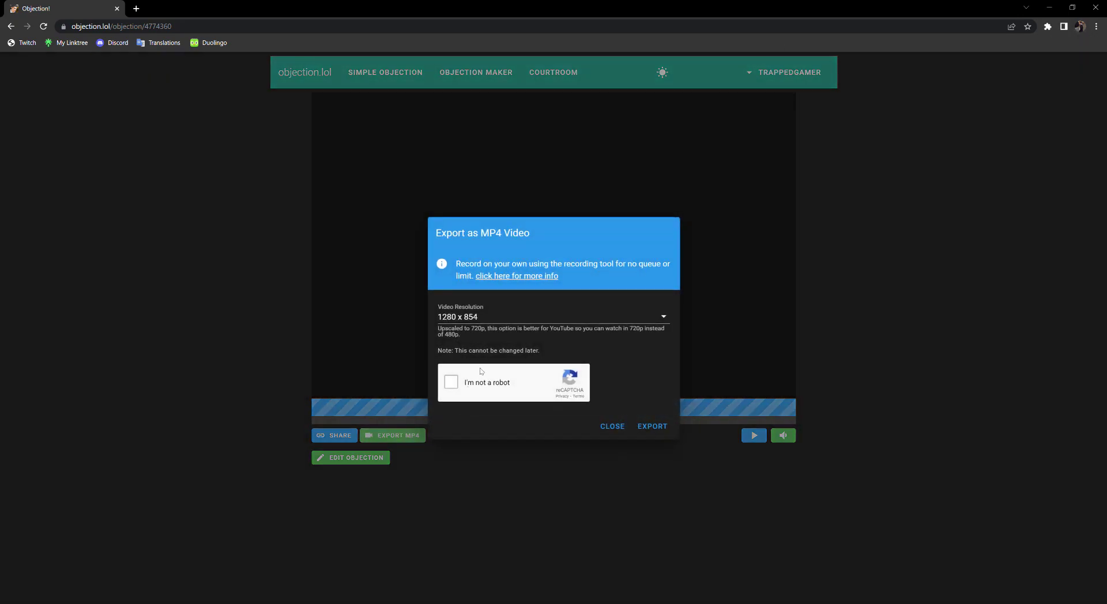
left_click(451, 382)
left_click_drag(440, 330, 671, 333)
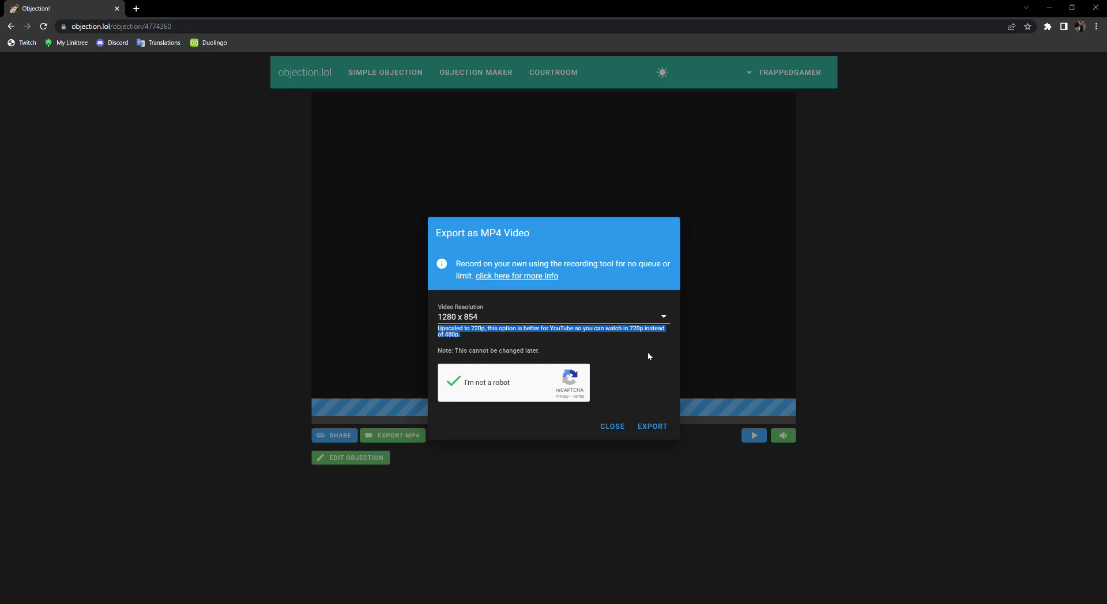
left_click(521, 362)
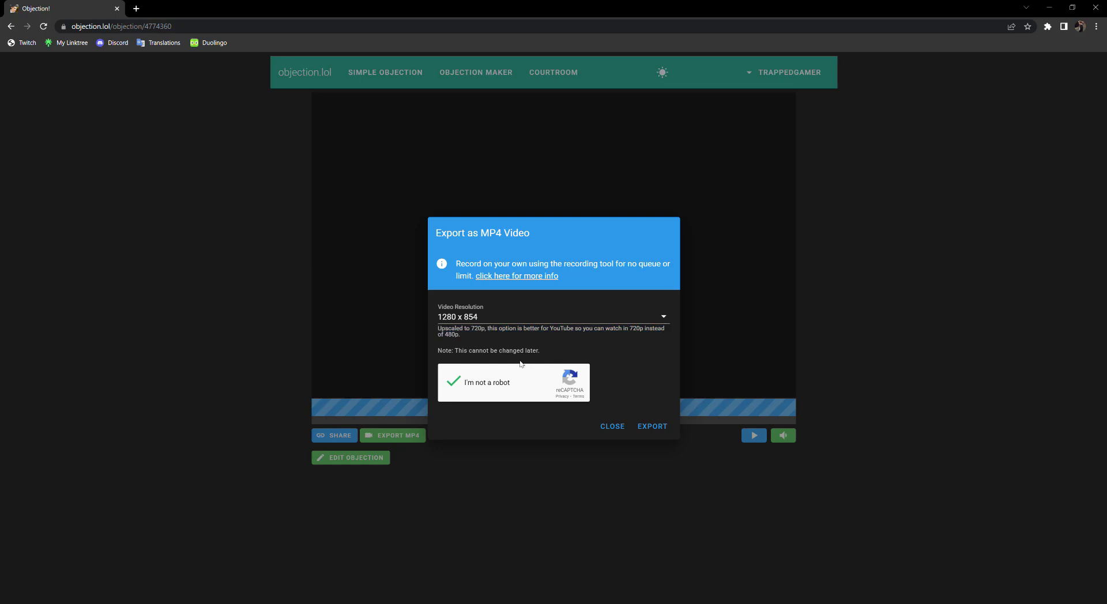
left_click(666, 426)
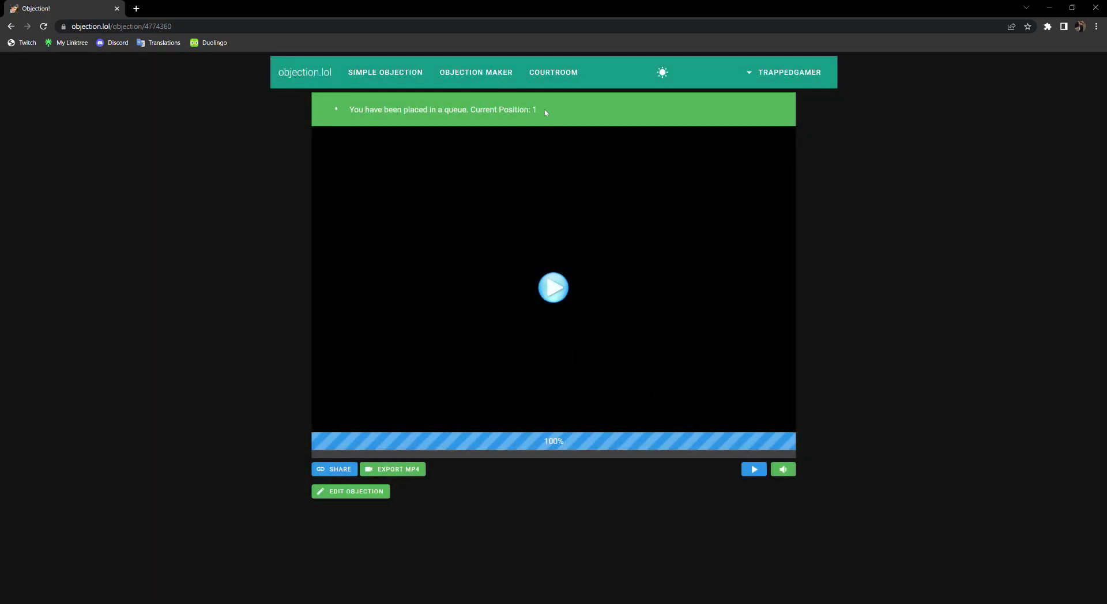
Step: Wait for objection-4774360.mp4 to download, then dismiss the download notice
left_click_drag(536, 109, 348, 112)
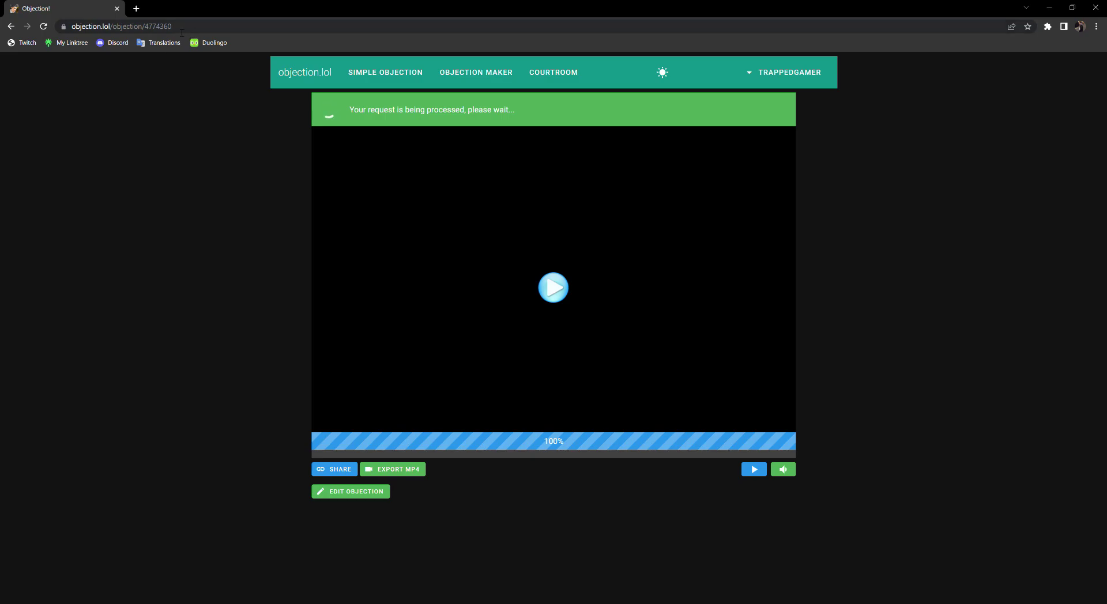
left_click(179, 28)
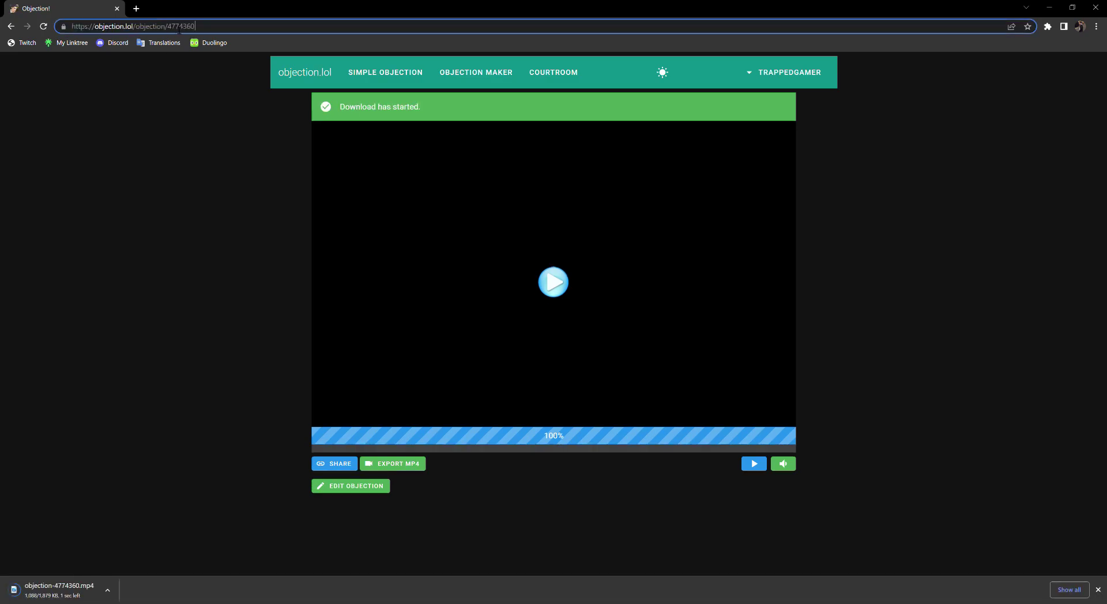
left_click_drag(202, 28, 168, 29)
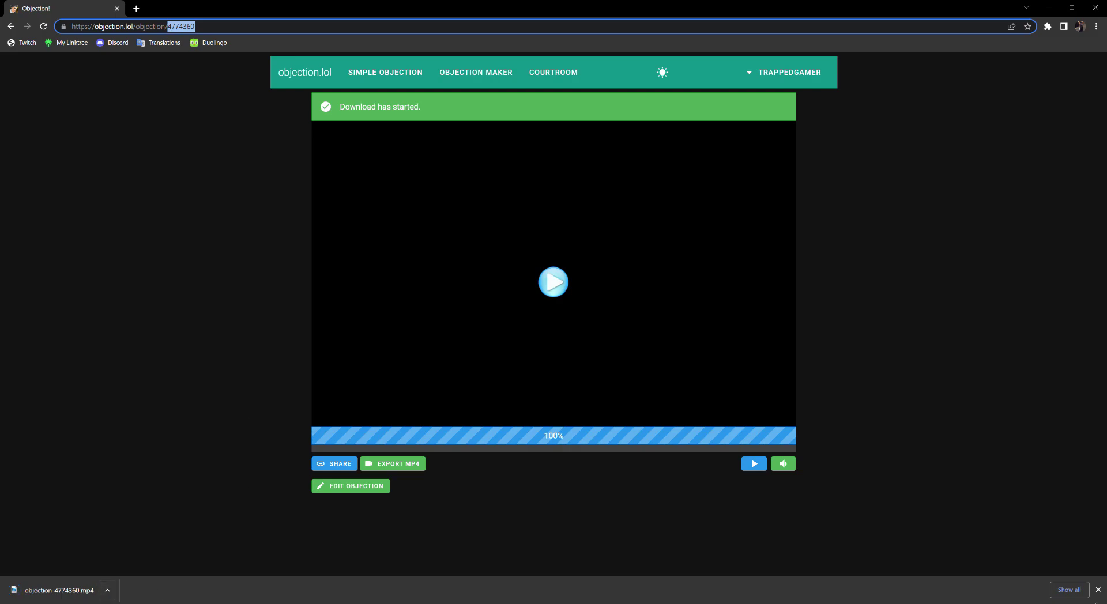
left_click(1098, 590)
left_click(960, 396)
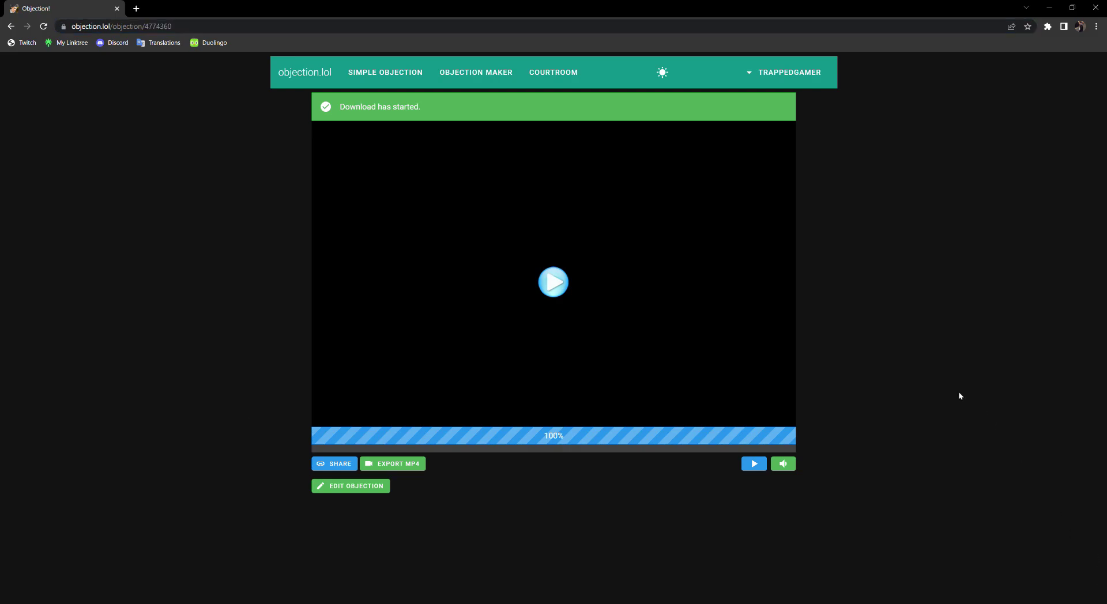